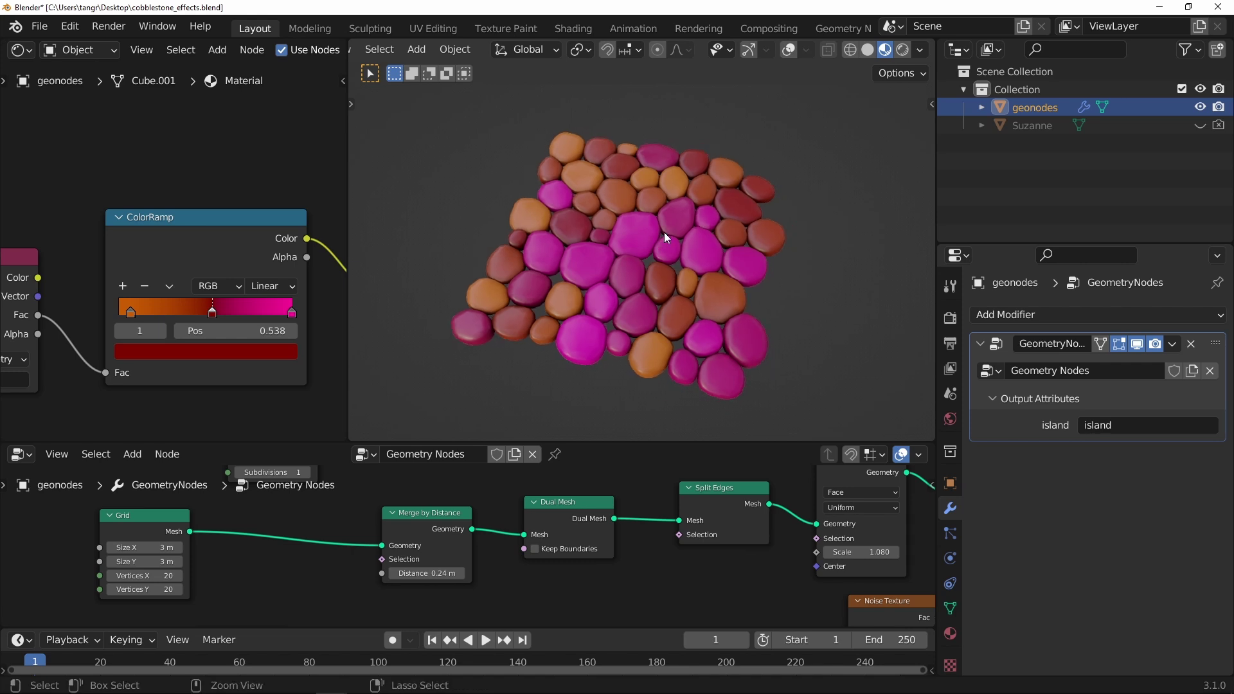
Set the Merge by Distance node's distance to 0.18 m for smaller cobblestones
scroll(664, 232, "up", 2)
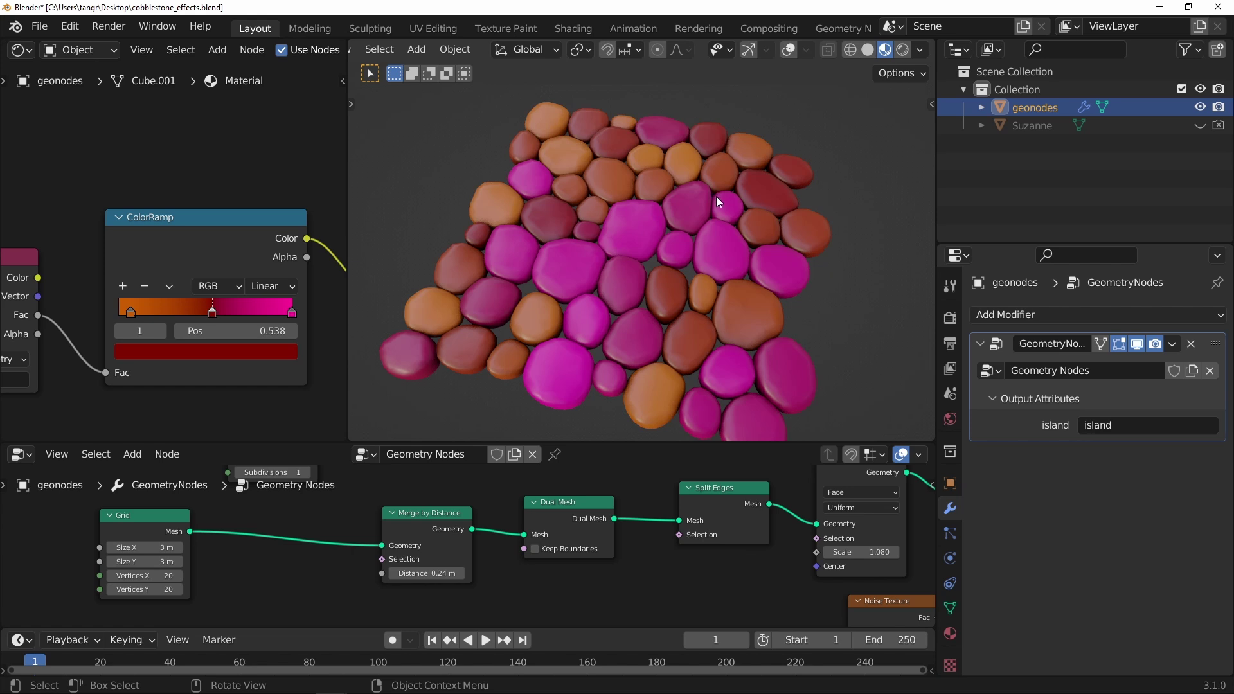
middle_click_drag(716, 195, 657, 242)
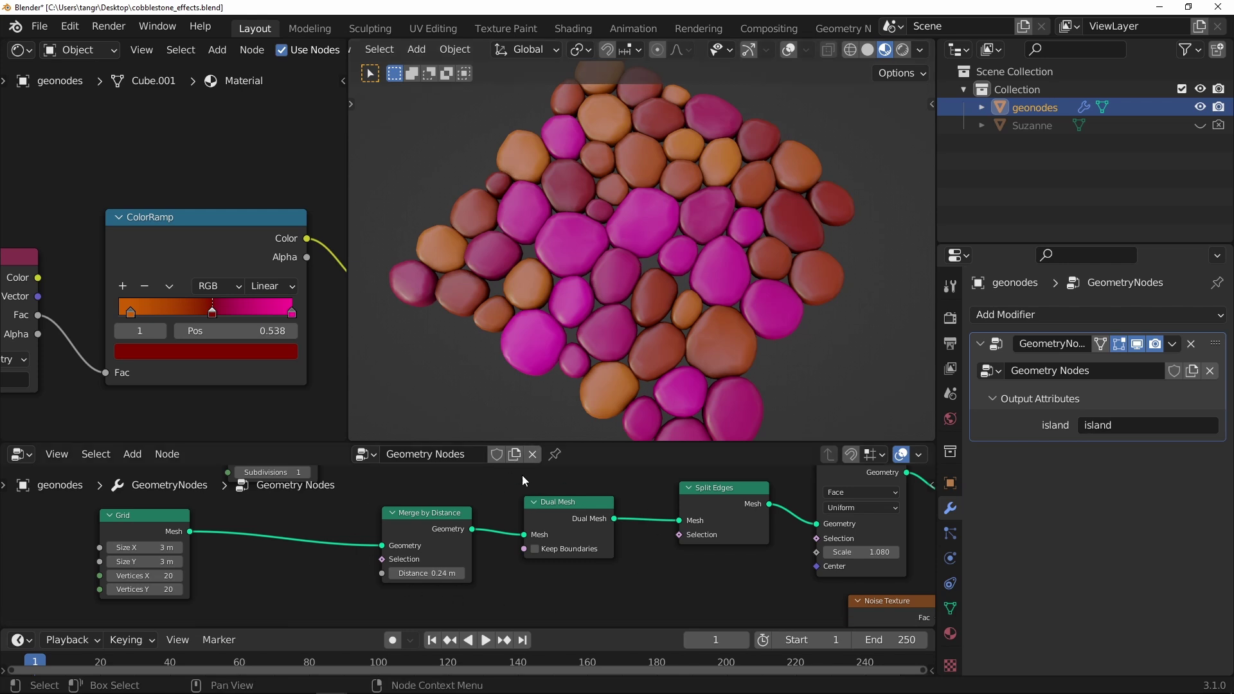
middle_click_drag(543, 550, 554, 540, "ctrl")
middle_click_drag(554, 540, 637, 526, "shift")
left_click_drag(597, 595, 599, 594)
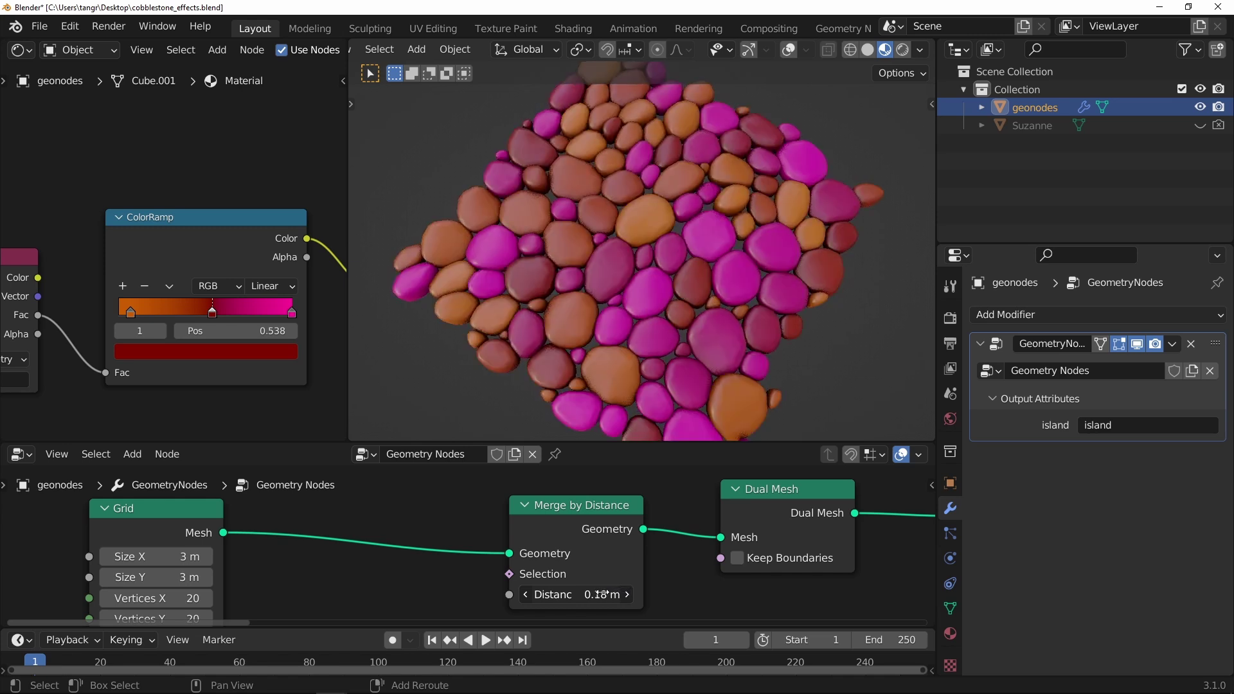
Set the scale of the Scale Elements node to 1.100
middle_click_drag(738, 536, 350, 568)
middle_click_drag(471, 540, 482, 566, "ctrl")
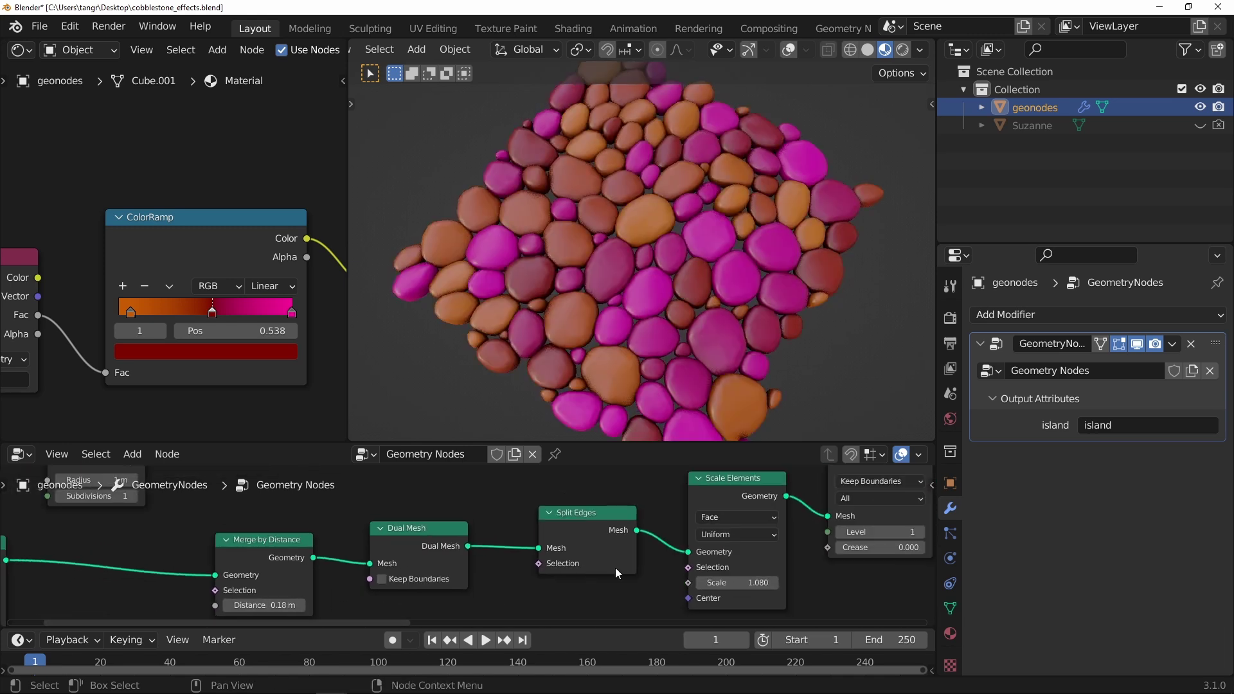
middle_click_drag(636, 564, 413, 590)
middle_click_drag(533, 547, 532, 518)
left_click_drag(531, 583, 538, 583)
scroll(482, 534, "down", 5)
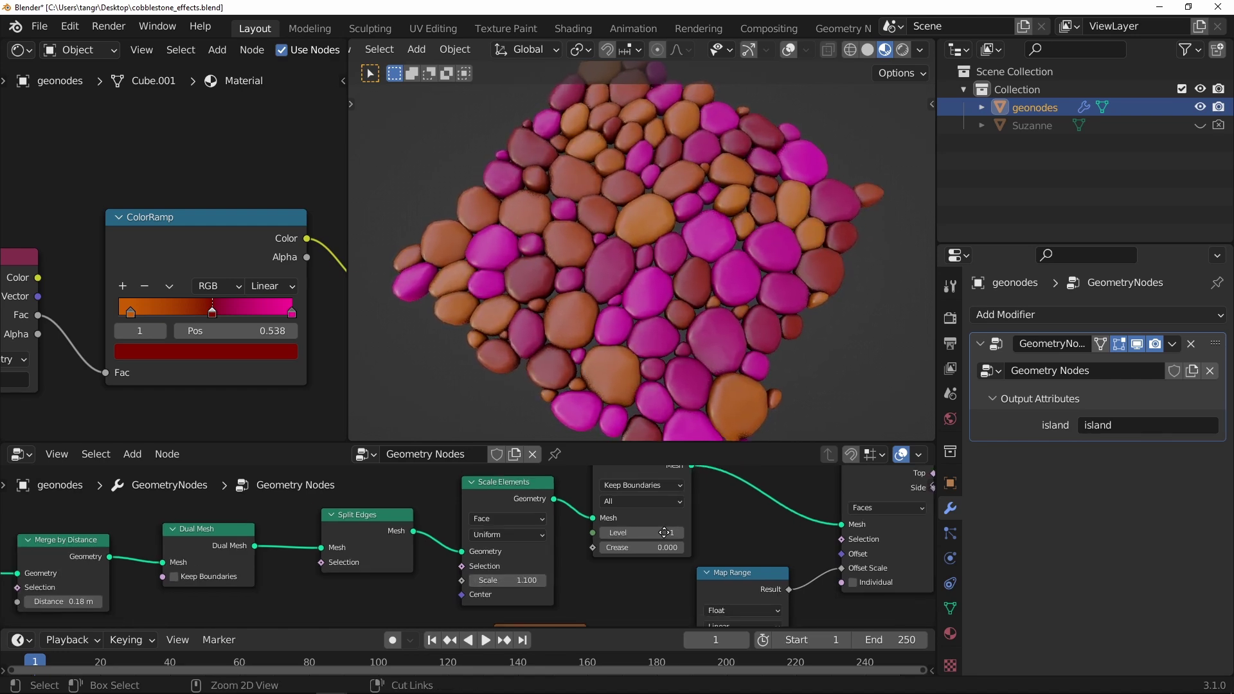
Examine the rest of the node tree, from the Subdivision Surface and Extrude Mesh nodes through to the Group Output
middle_click_drag(683, 543, 385, 568)
middle_click_drag(610, 553, 374, 514)
scroll(467, 533, "up", 3)
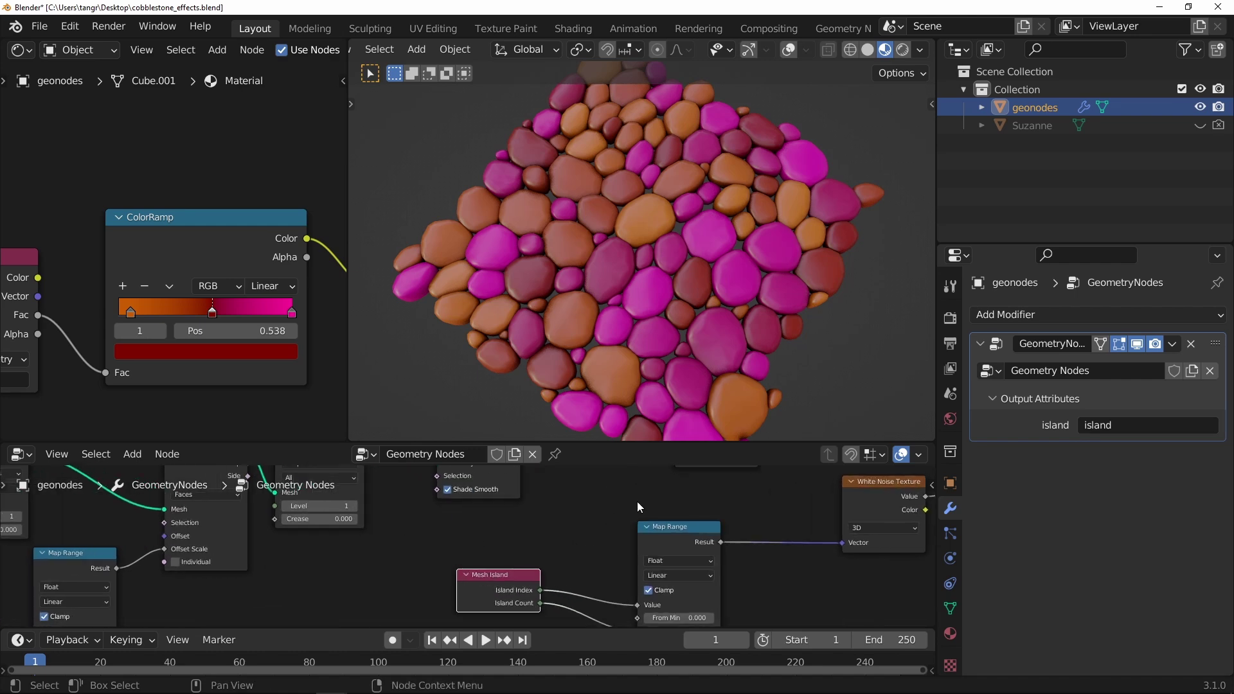
middle_click_drag(644, 532, 578, 525)
middle_click_drag(520, 561, 519, 542)
left_click_drag(427, 553, 435, 563)
scroll(731, 510, "down", 3)
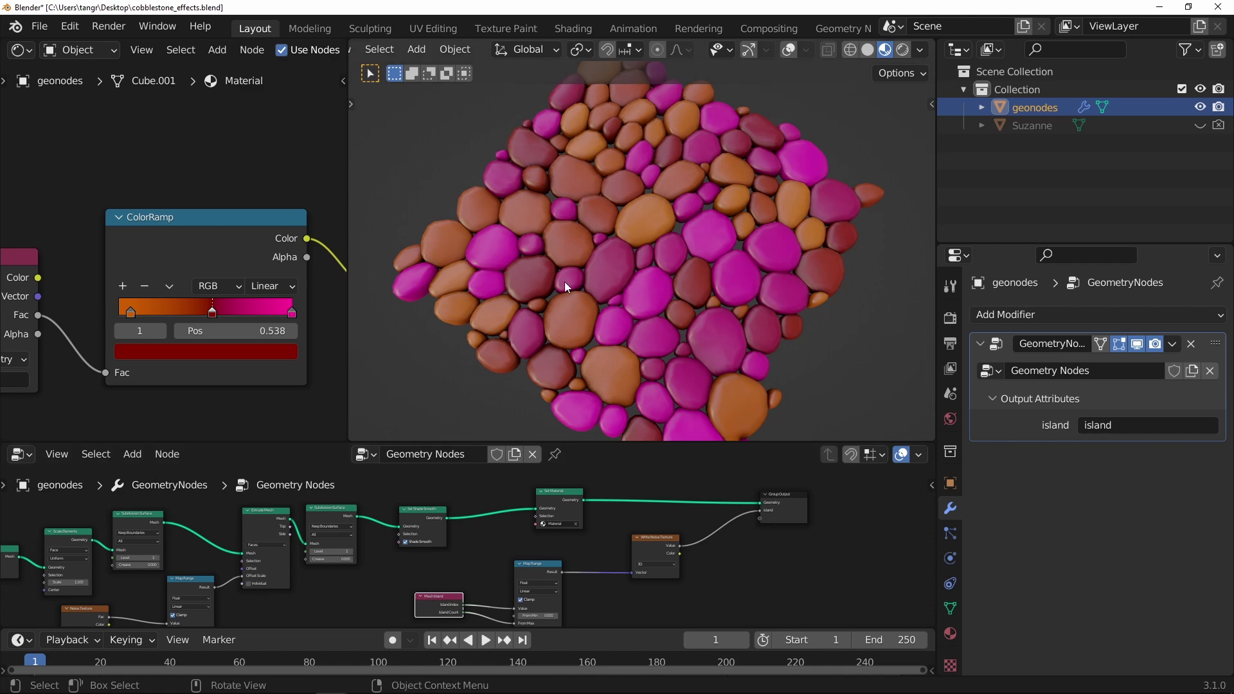
Reorder the material's ColorRamp so dark red comes first and the orange stop sits at position 0.695
middle_click_drag(129, 312, 209, 302)
middle_click_drag(224, 256, 108, 239)
middle_click_drag(108, 238, 113, 238, "ctrl")
left_click_drag(79, 287, 213, 307)
Move the Suzanne Object Info node closer and connect its Geometry output to the Merge by Distance node, replacing the Grid
middle_click_drag(283, 546, 291, 665, "ctrl")
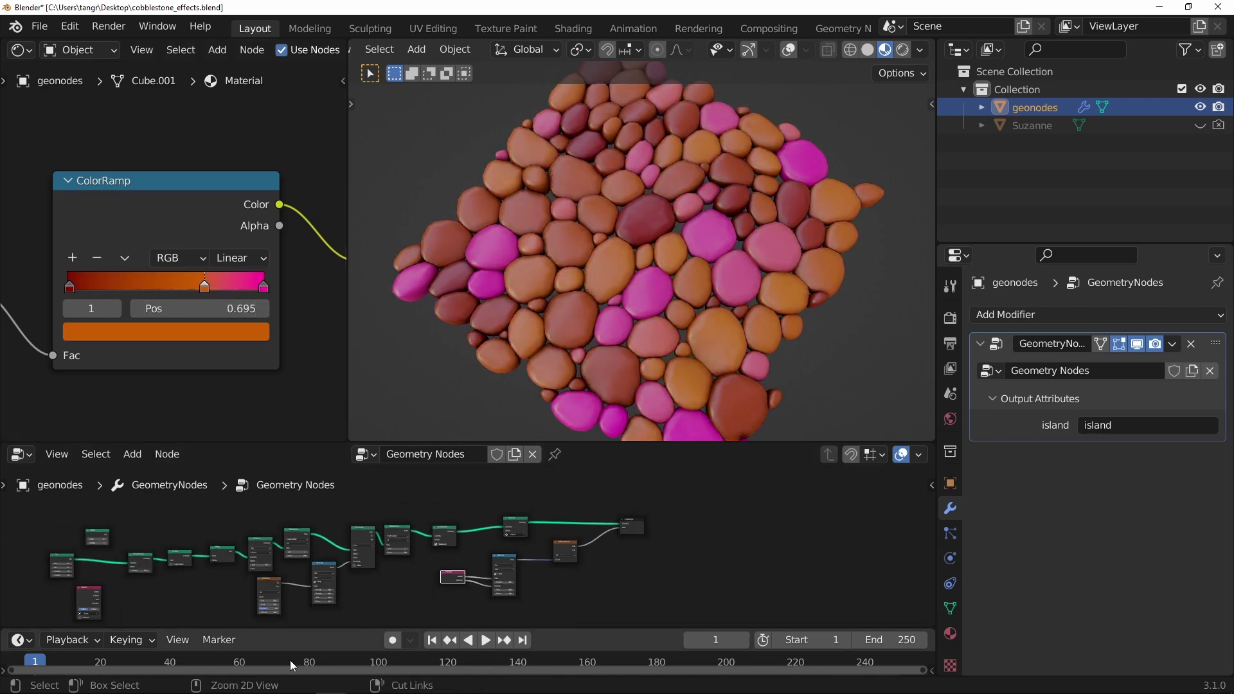
scroll(503, 532, "up", 5)
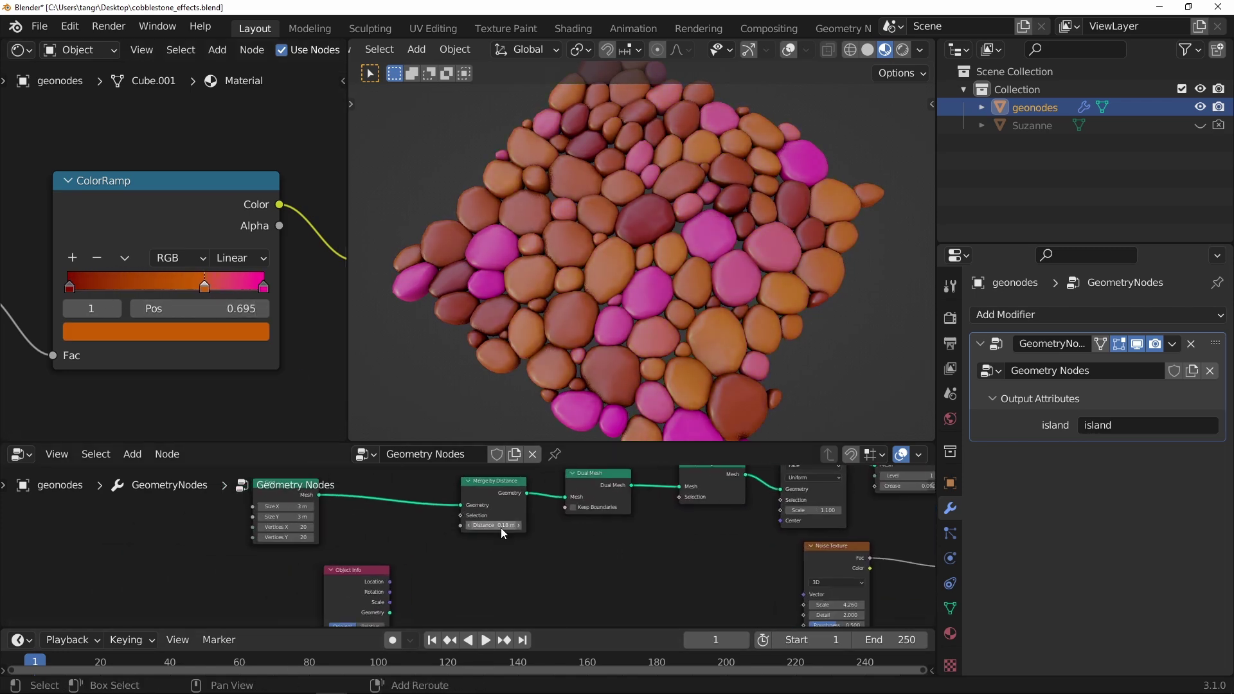
left_click_drag(372, 568, 359, 531)
middle_click_drag(369, 594, 369, 581, "ctrl")
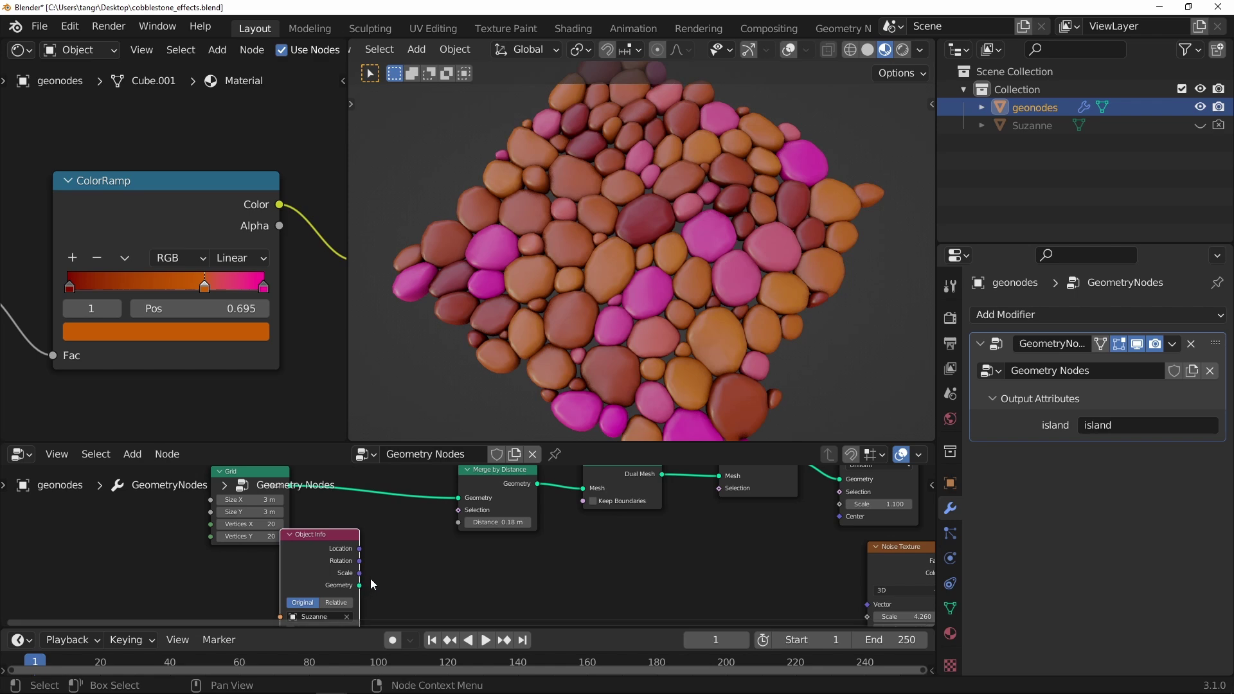
left_click_drag(359, 584, 457, 479)
left_click(370, 607)
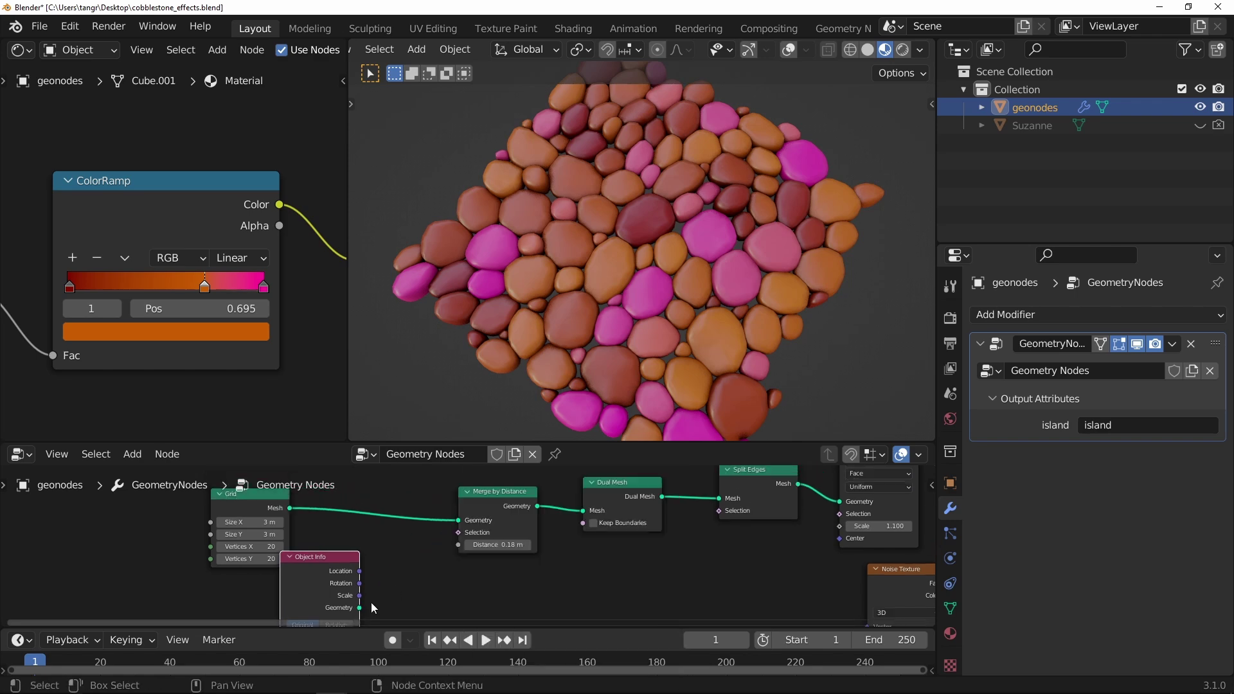
left_click_drag(361, 608, 388, 589)
left_click_drag(458, 524, 460, 521)
middle_click_drag(713, 283, 736, 221)
Set the Merge by Distance node's distance to 0.35 m for the Suzanne mesh
middle_click_drag(599, 521, 523, 540)
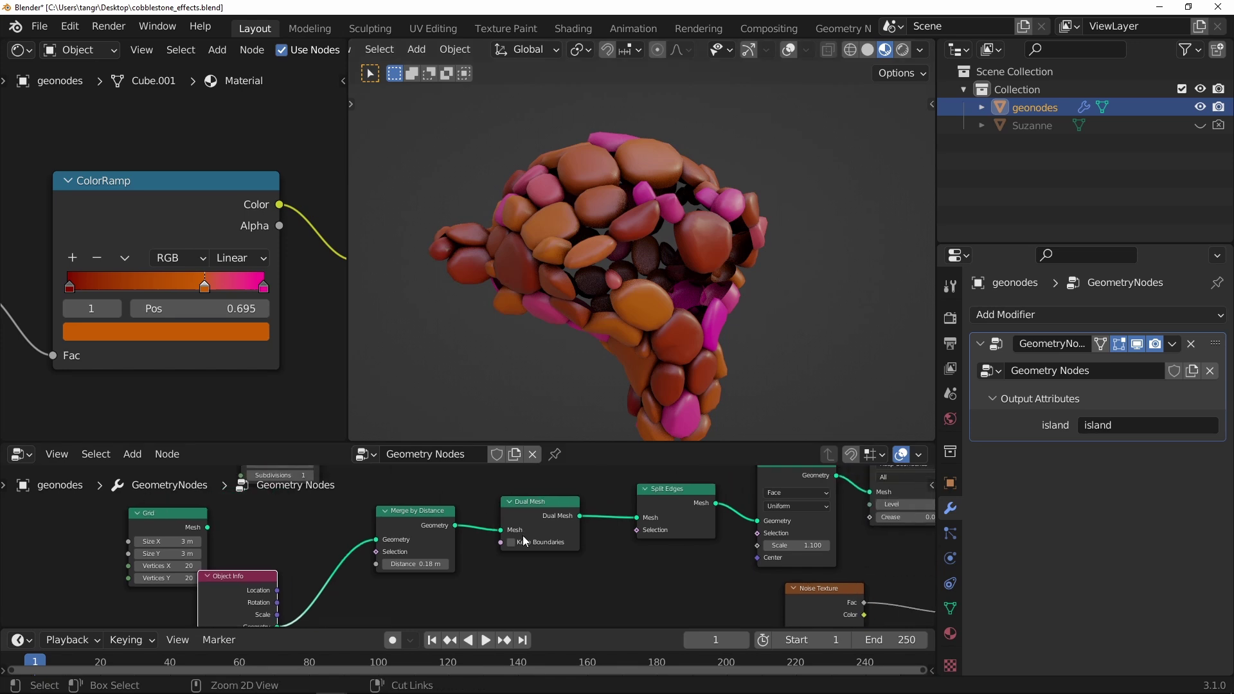
scroll(519, 540, "up", 2)
left_click_drag(410, 567, 462, 566)
middle_click_drag(782, 252, 734, 221)
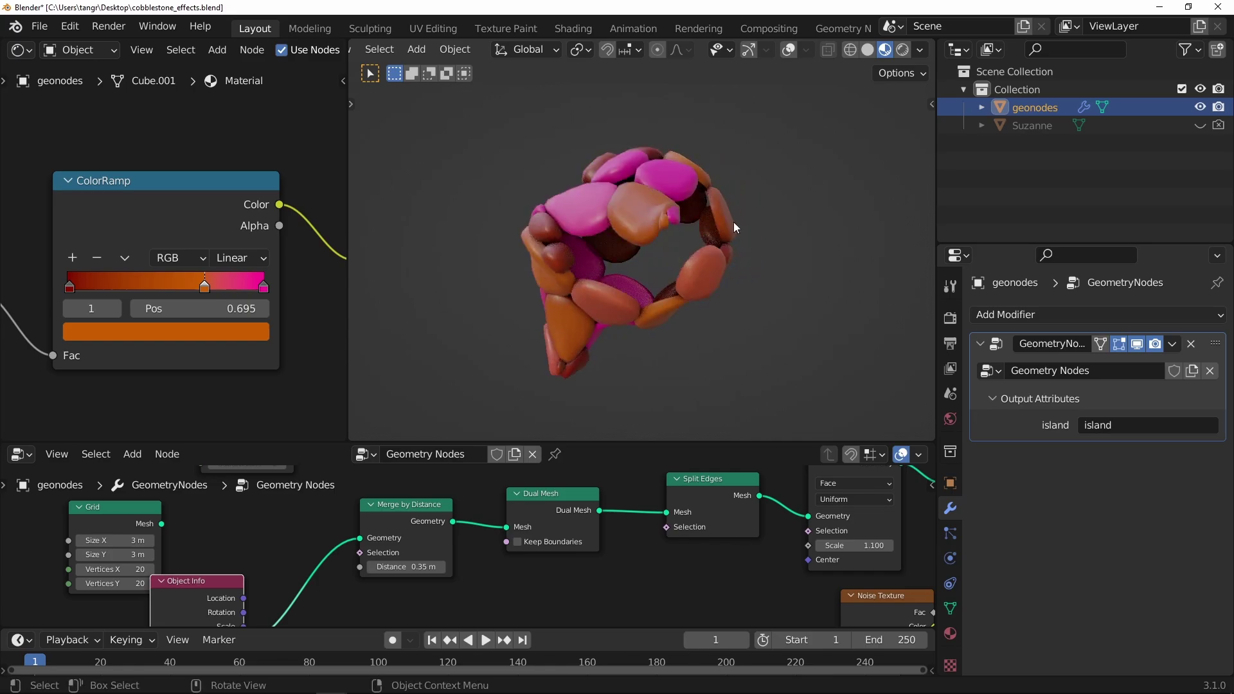
middle_click_drag(621, 187, 785, 277)
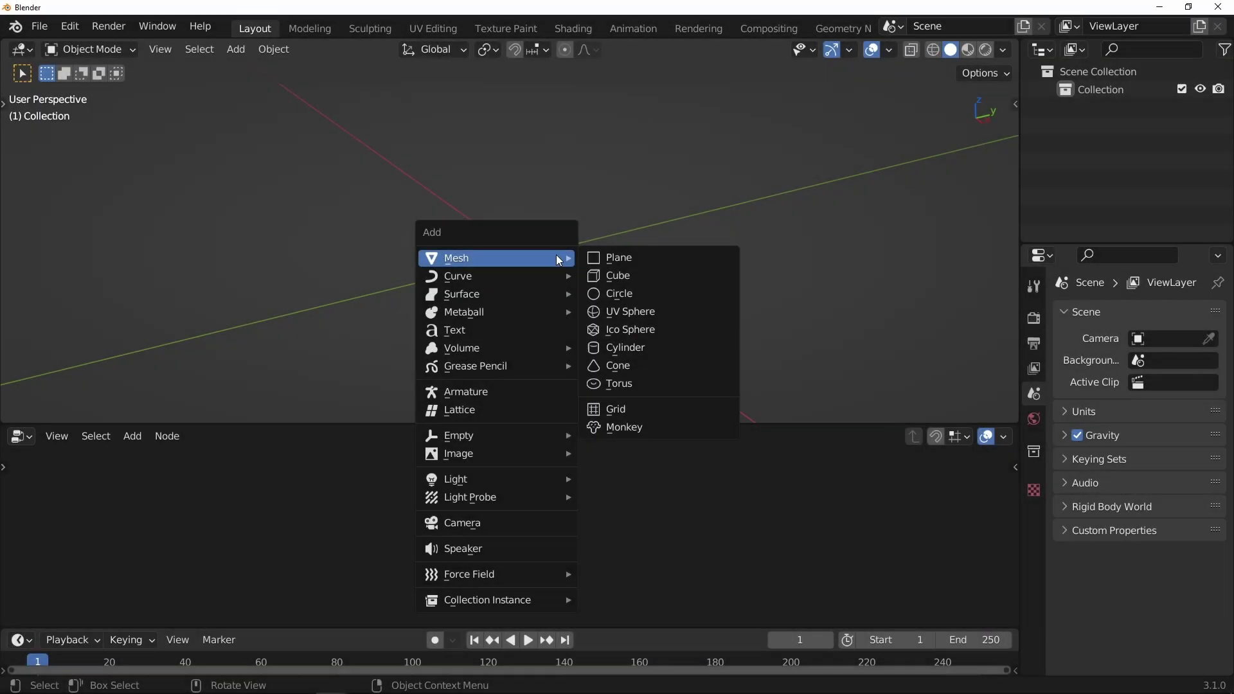
Add a cube mesh to the empty scene and create a new geometry node tree for it
left_click(619, 276)
left_click(504, 436)
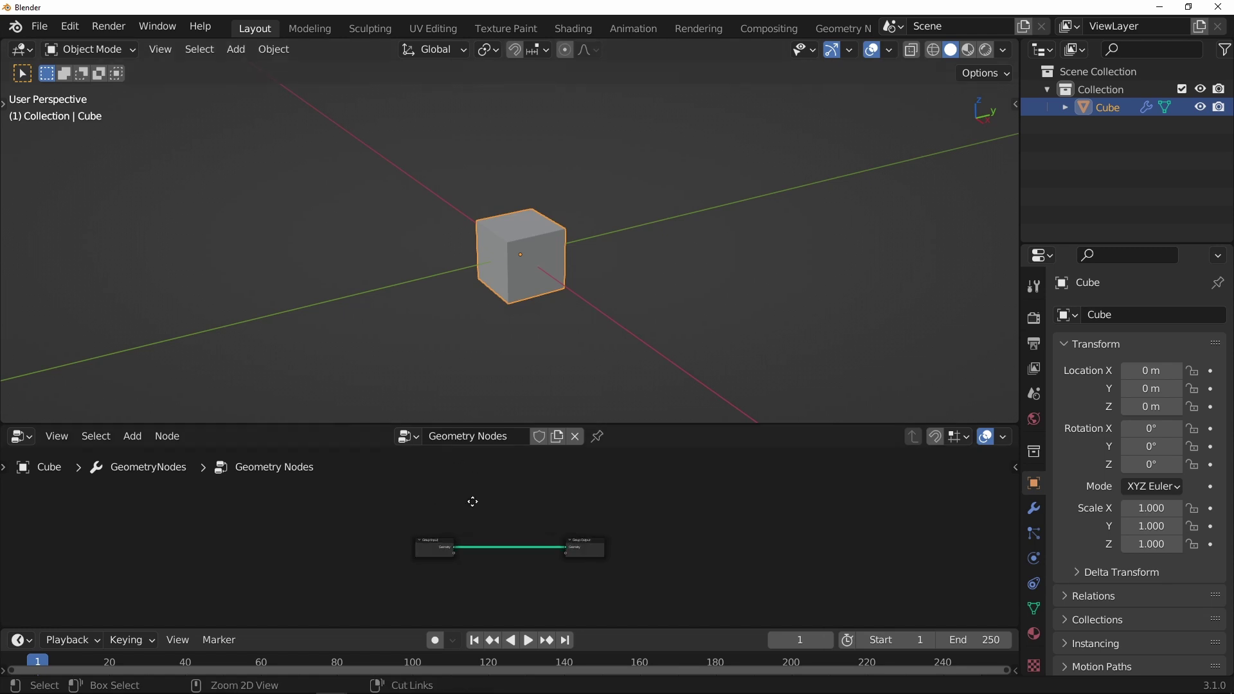
Delete the Group Input node from the cube's geometry node tree
middle_click_drag(505, 477, 450, 503, "ctrl")
left_click(377, 496)
key("x")
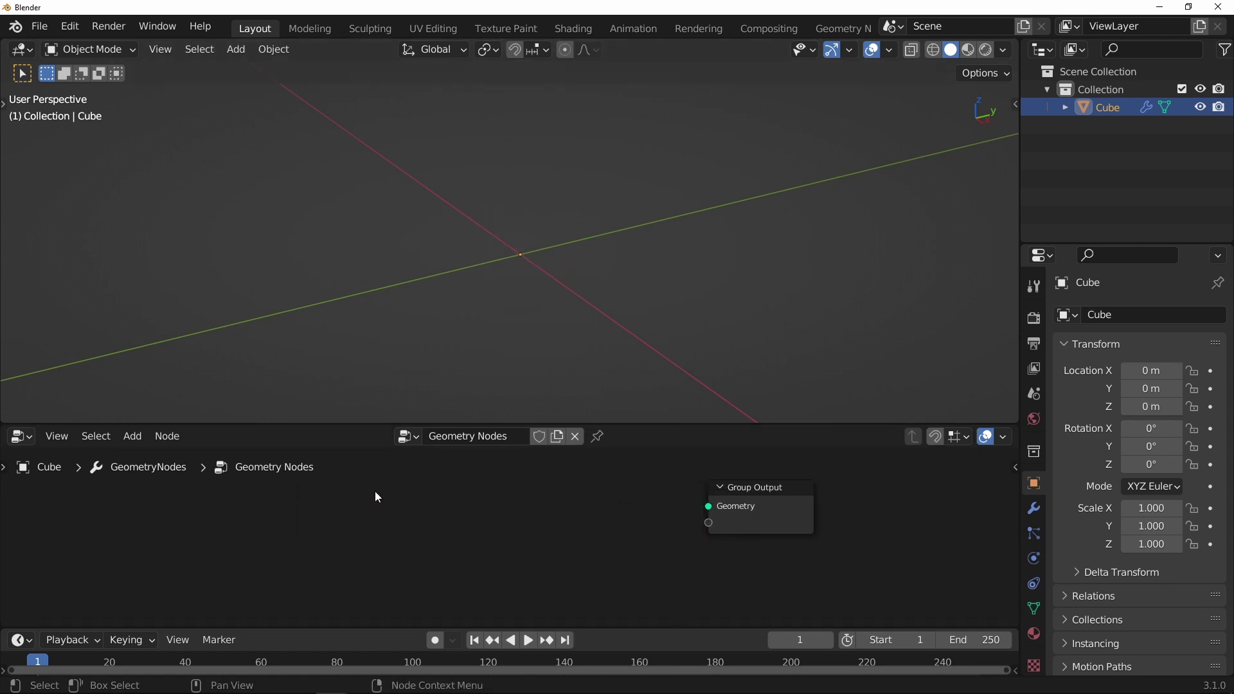
Enlarge the node editor, add a Grid mesh primitive node and connect its Mesh output to the Group Output's Geometry
left_click_drag(521, 421, 532, 332)
key("shift+a")
mouse_move(422, 473)
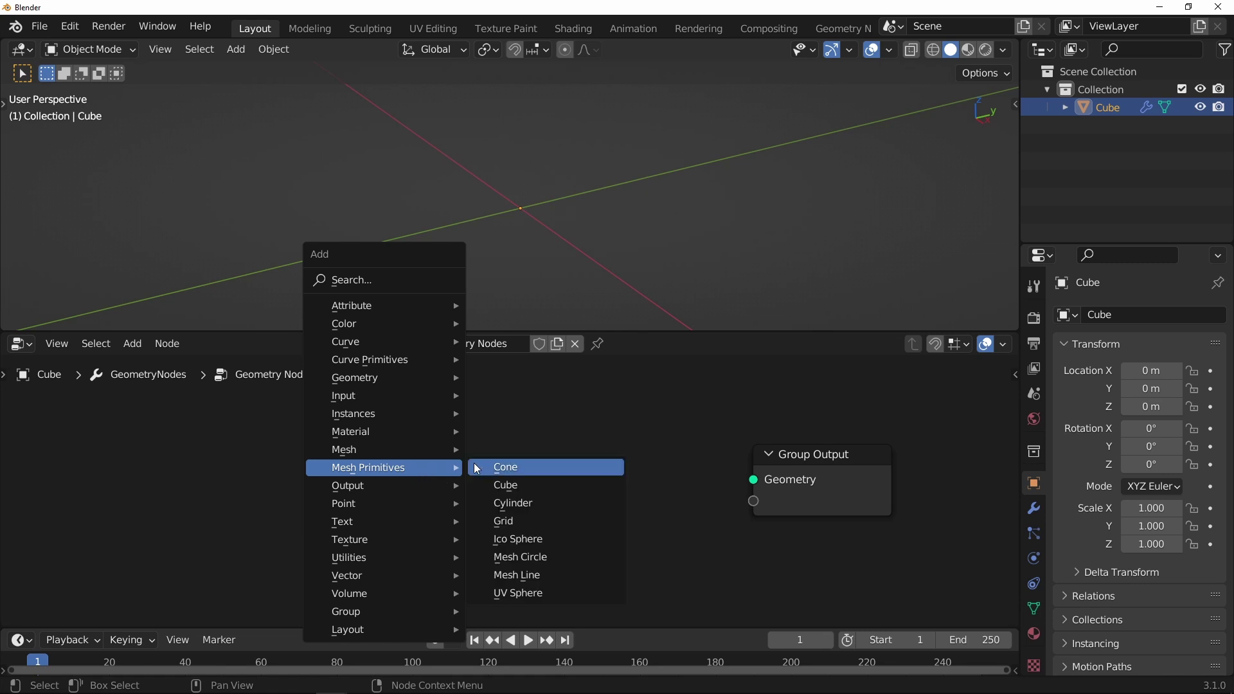
left_click(522, 519)
left_click(506, 464)
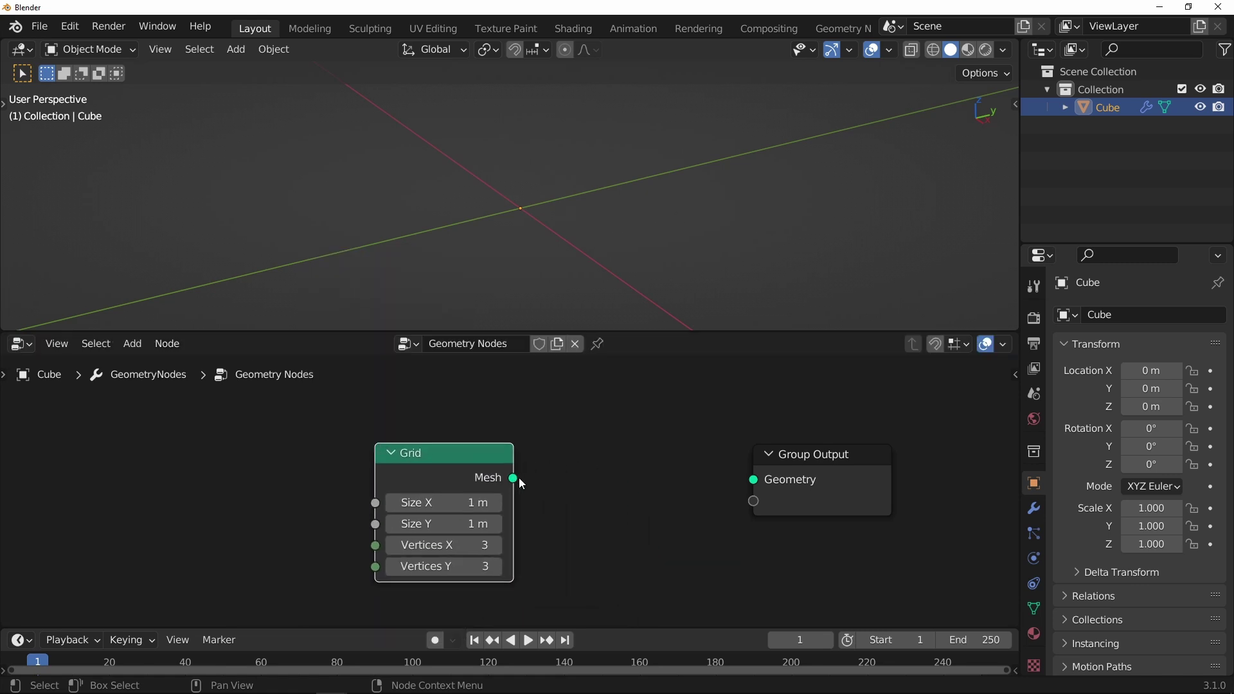
left_click_drag(512, 478, 753, 479)
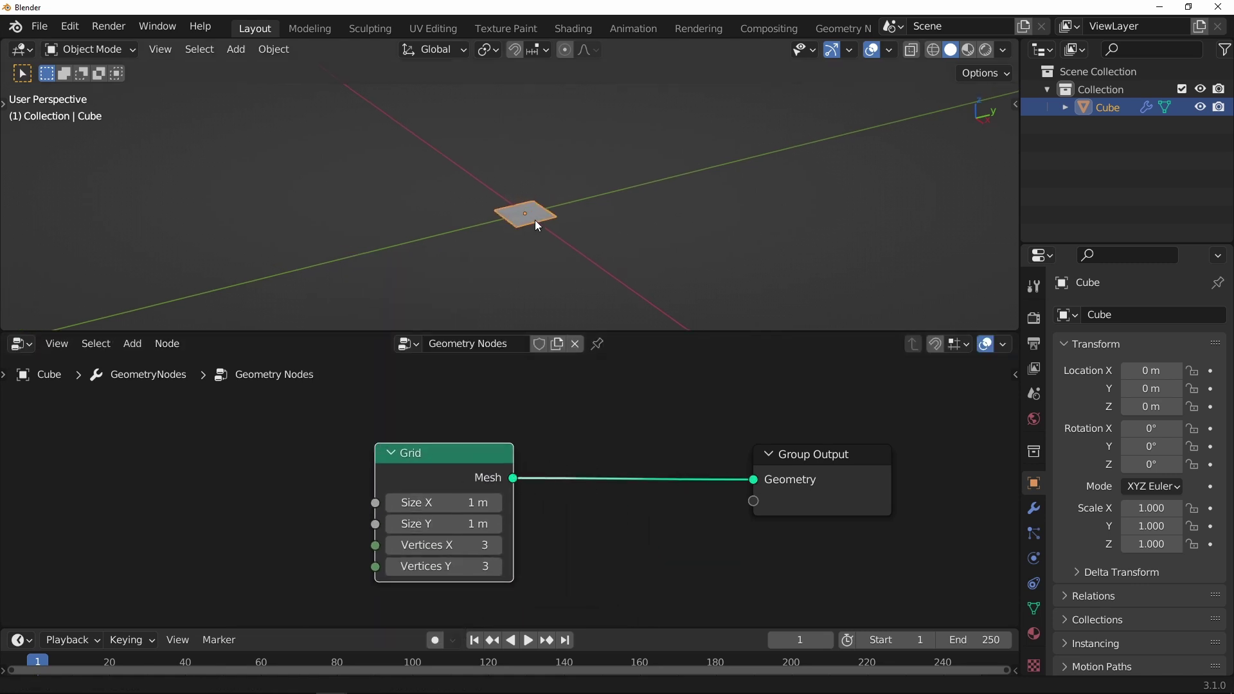
Set the Grid node's Size X and Y to 3 m and Vertices X and Y to 20
scroll(538, 226, "up", 3)
left_click_drag(474, 500, 483, 565)
type("3")
key("Return")
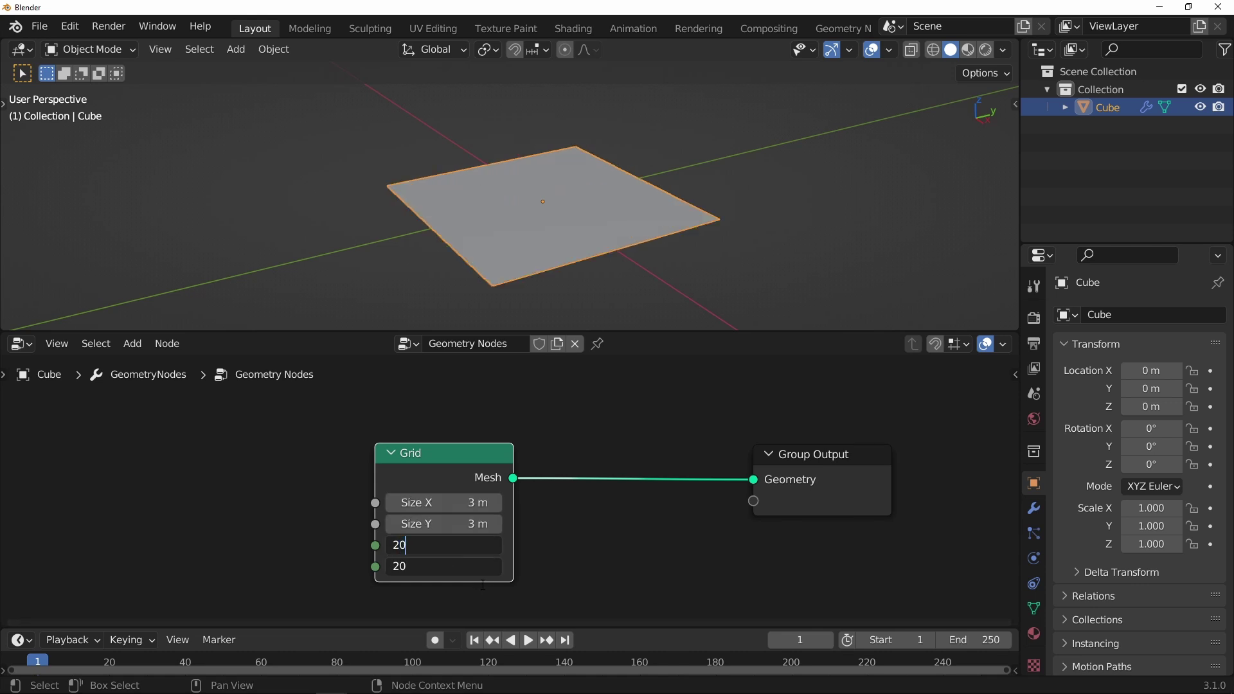
key("Return")
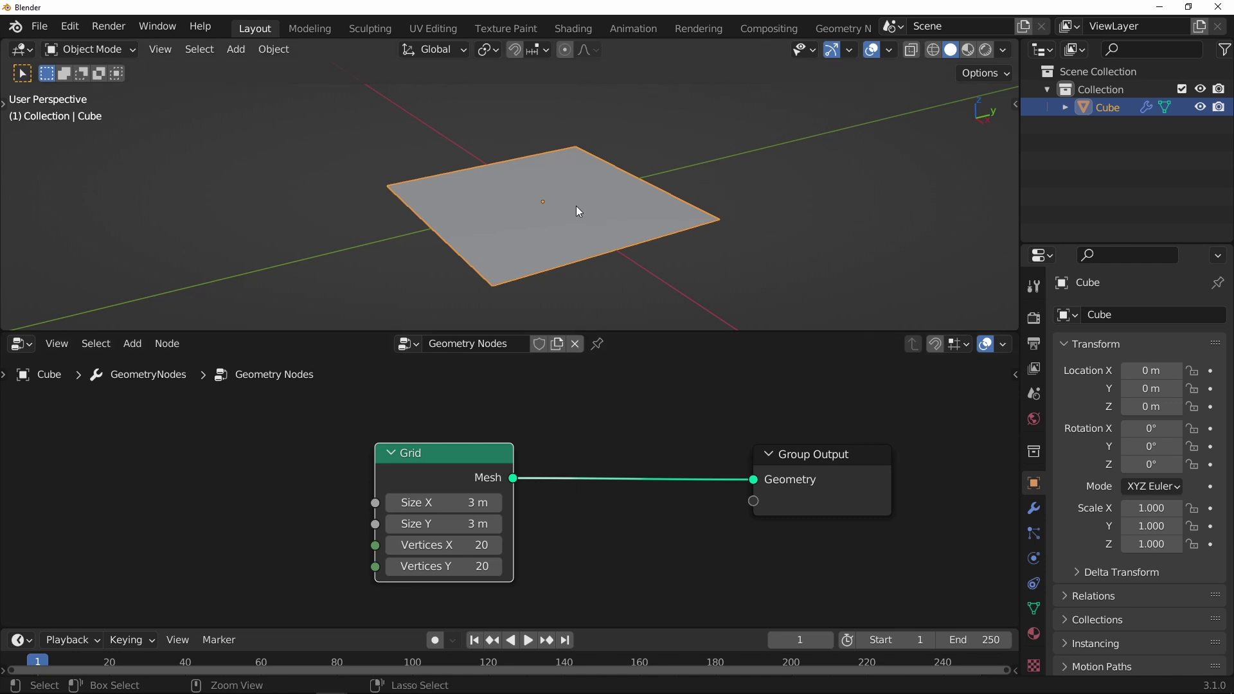
Enable the Wireframe overlay in the 3D viewport to show the grid's edges
mouse_move(575, 206)
middle_mouse_down("shift")
mouse_move(562, 181)
mouse_move(568, 189)
middle_mouse_up("shift")
left_click(890, 51)
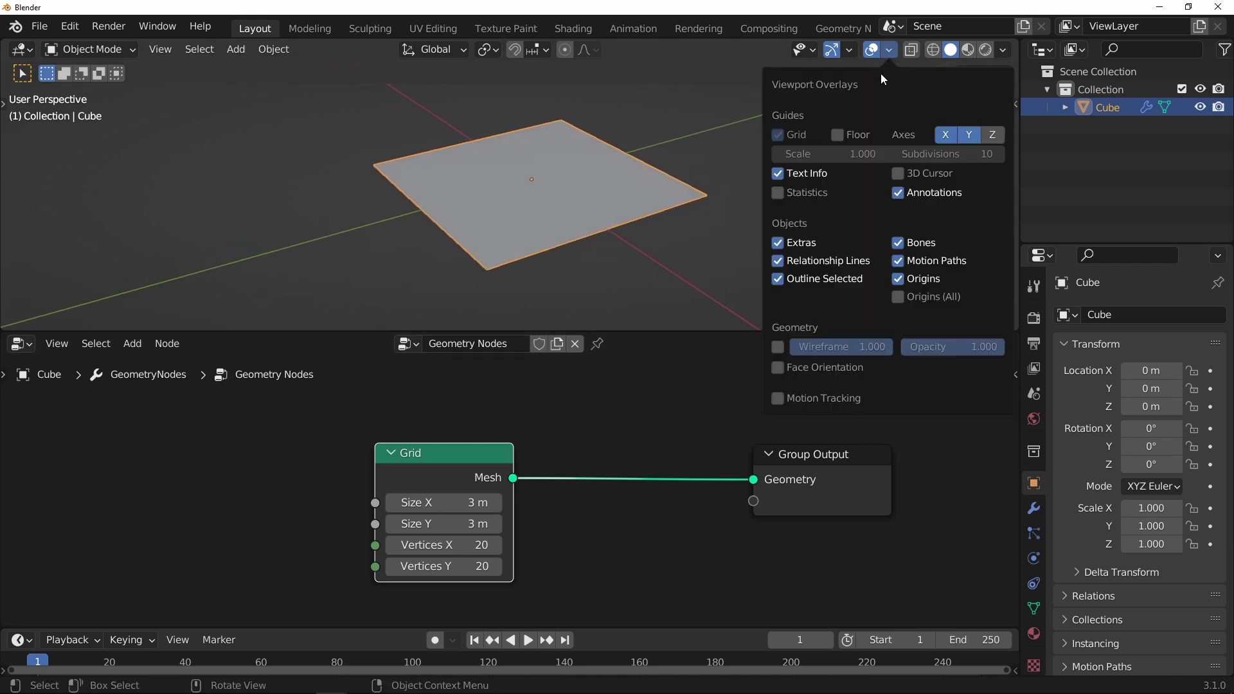
left_click(778, 346)
mouse_move(547, 221)
middle_mouse_down()
mouse_move(554, 198)
mouse_move(568, 241)
mouse_move(561, 214)
middle_mouse_up()
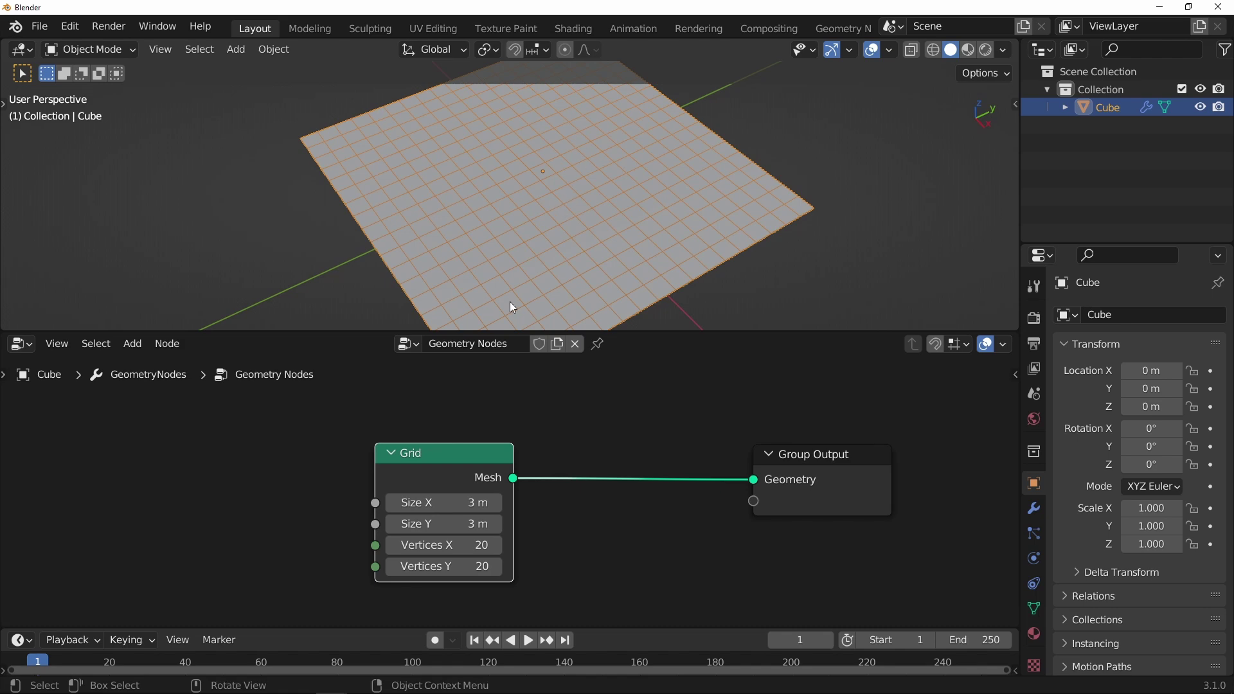
scroll(524, 234, "down", 3)
Move the Grid node away from the Group Output and insert a Merge by Distance node between them
left_click_drag(440, 457, 280, 453)
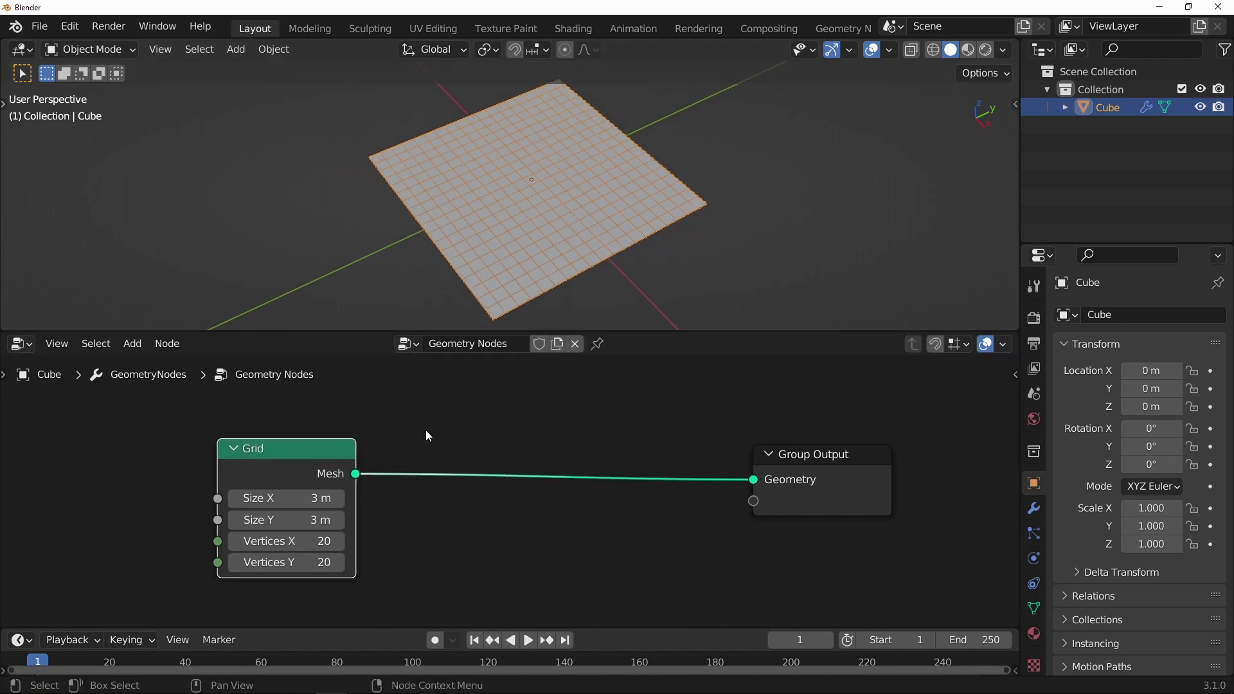
middle_click_drag(535, 418, 507, 450)
middle_click_drag(508, 416, 504, 440)
key("shift+a")
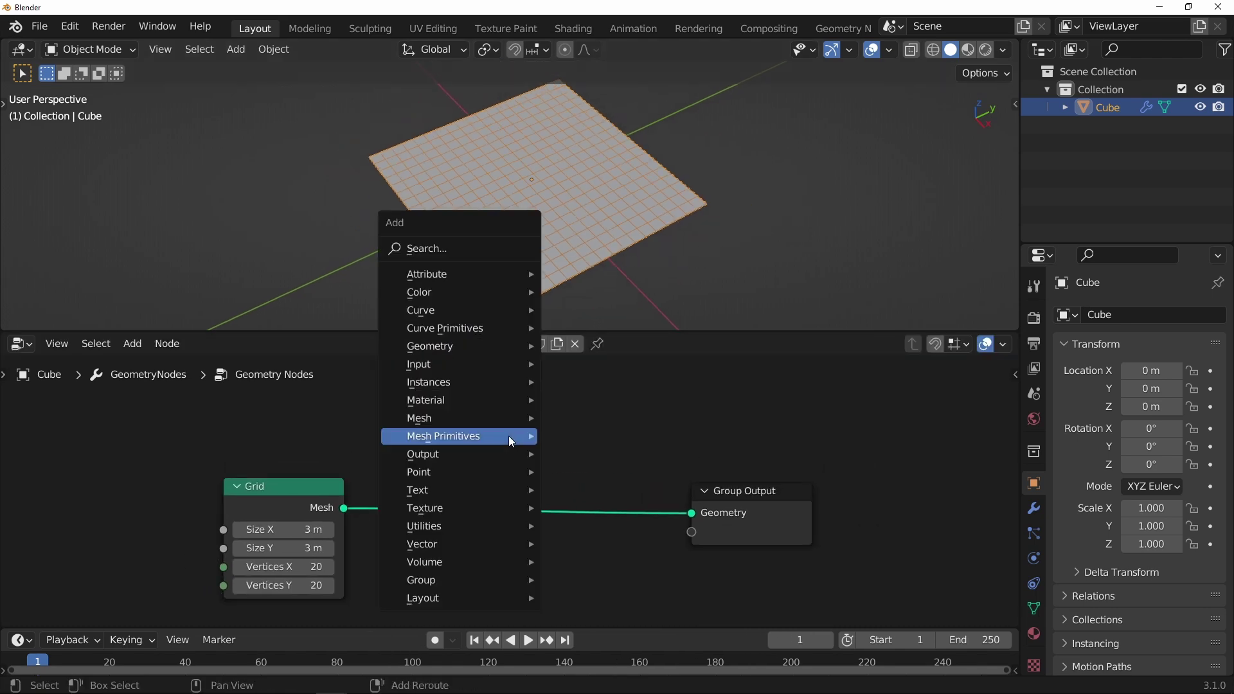
mouse_move(469, 349)
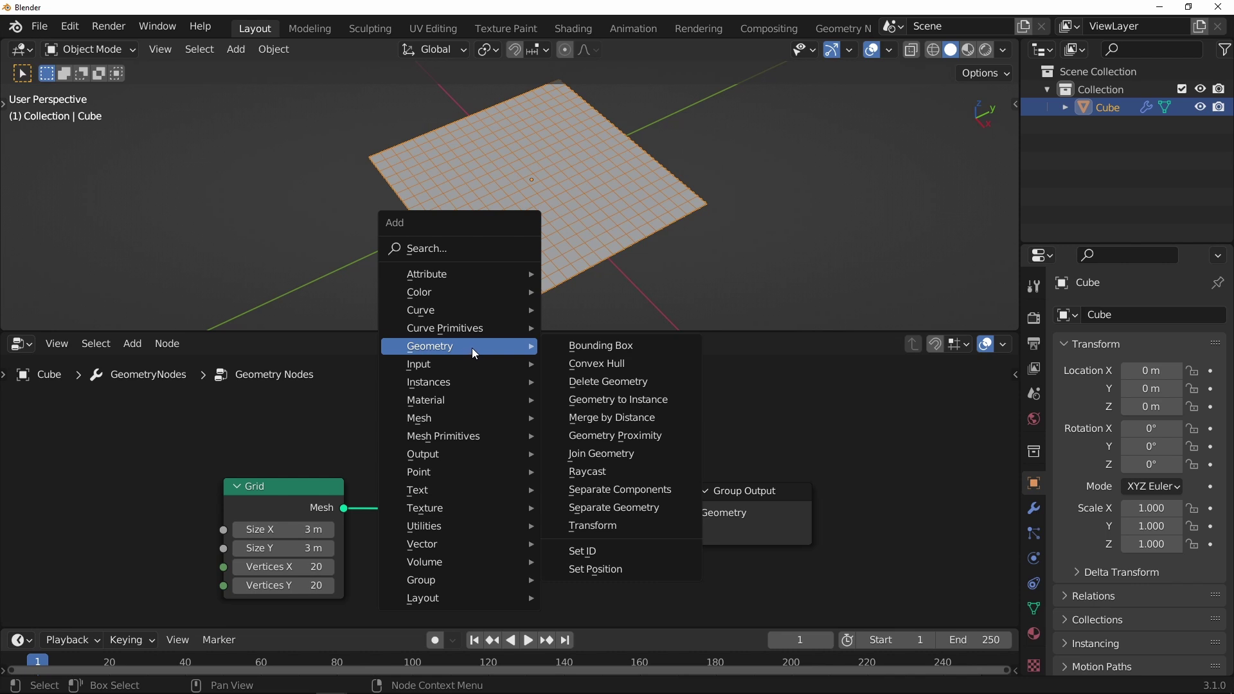
left_click(612, 417)
left_click(441, 446)
Try several merge distances on the grid, then set the Merge by Distance node's distance to 0.3 m
middle_click_drag(537, 239, 541, 203, "ctrl")
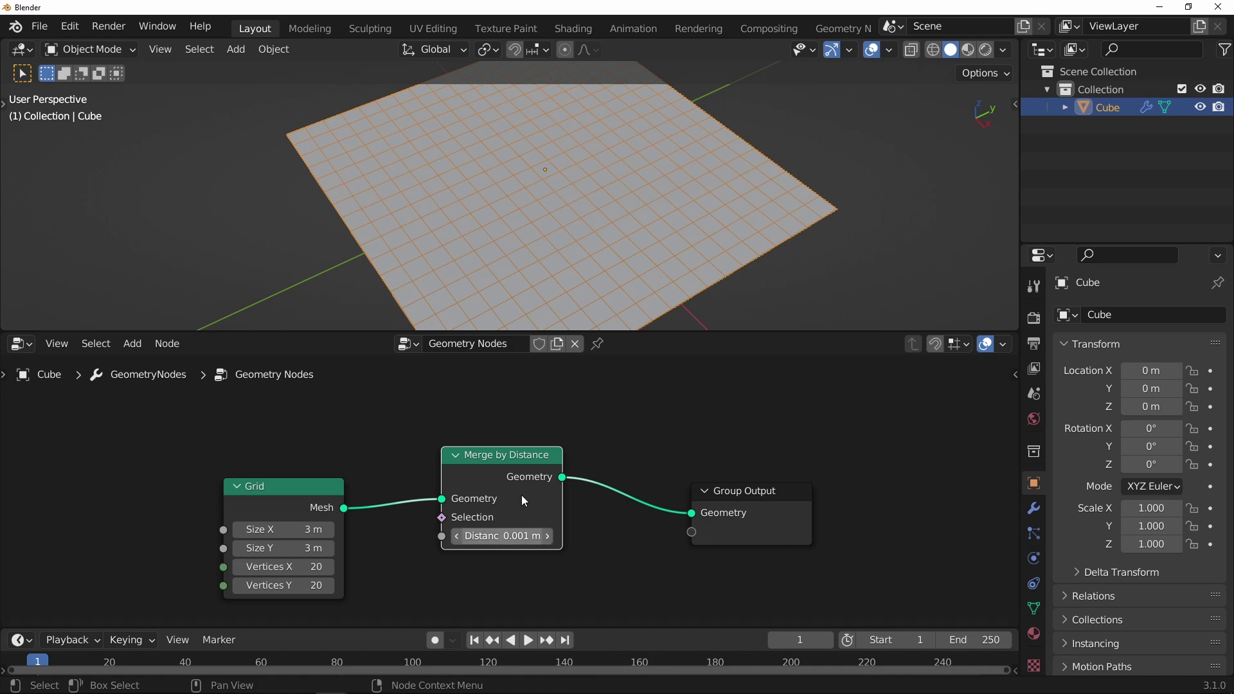
middle_click_drag(571, 218, 565, 263, "ctrl")
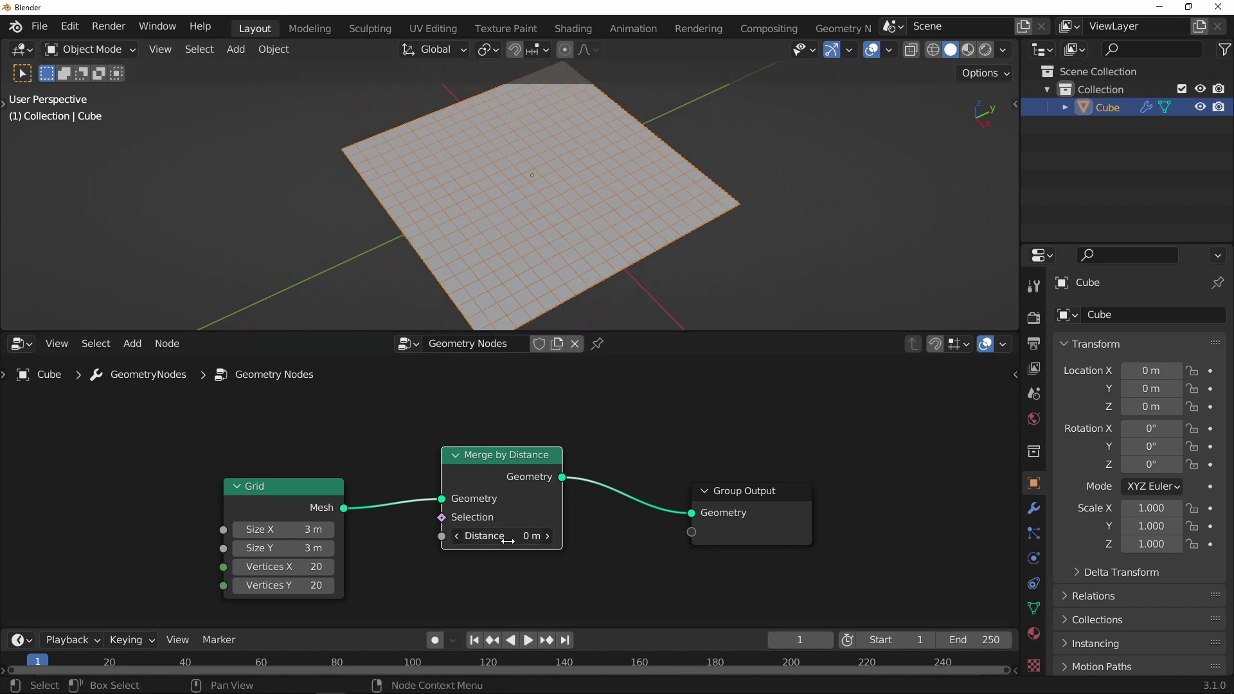
left_click_drag(501, 544, 501, 543)
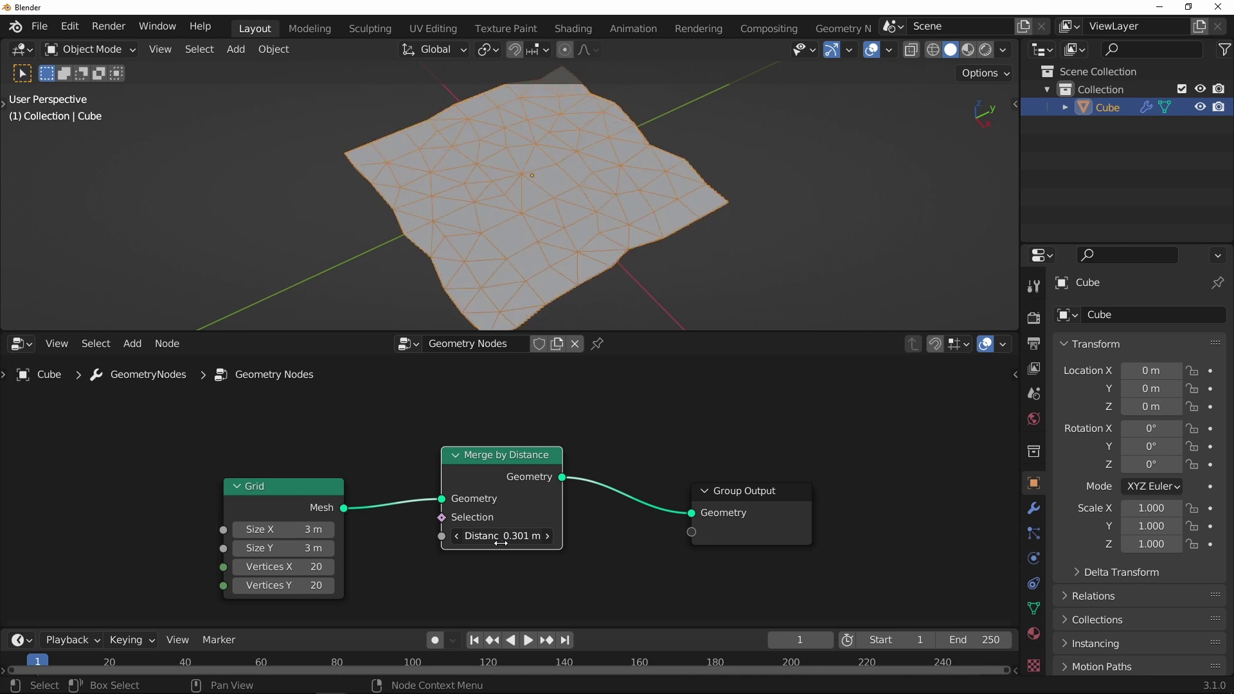
middle_click_drag(587, 250, 443, 176)
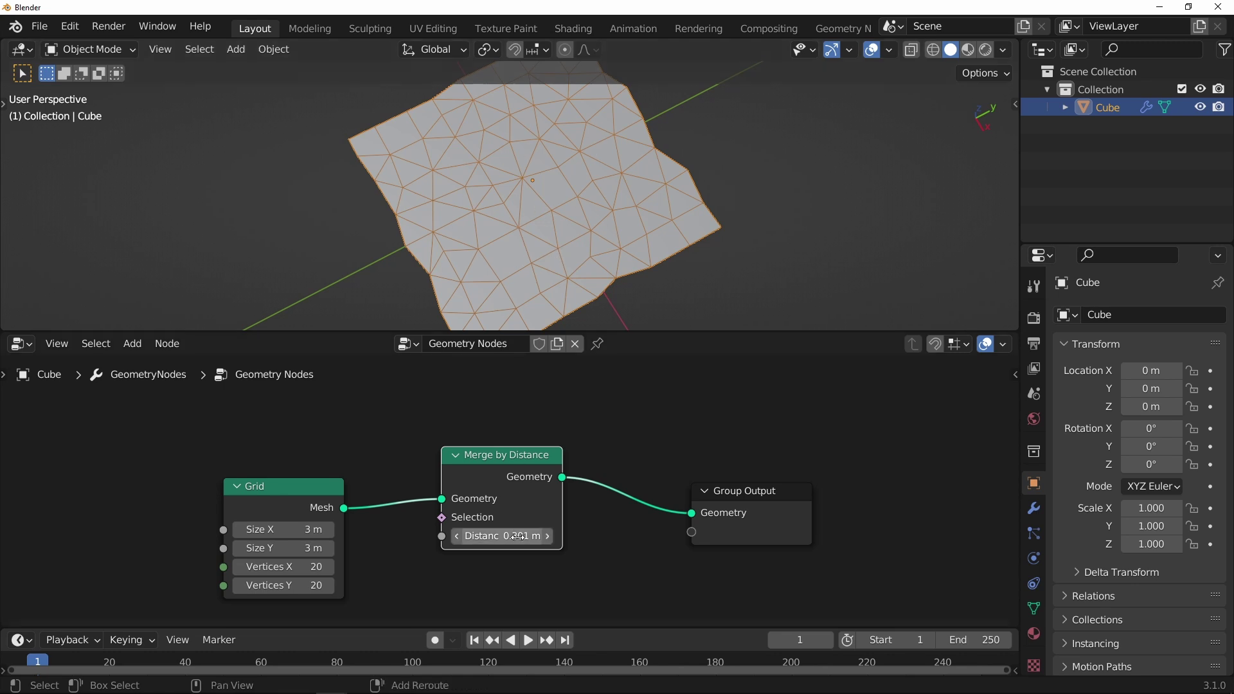
left_click_drag(517, 536, 510, 536)
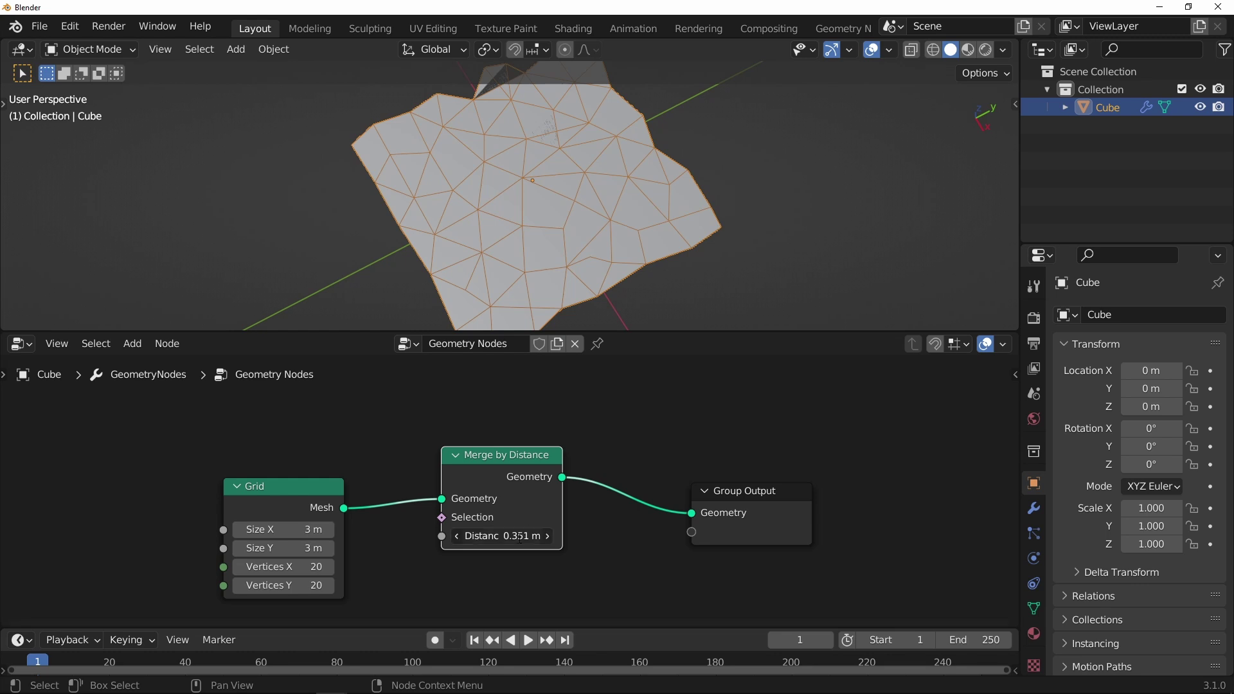
type("0.3")
key("Return")
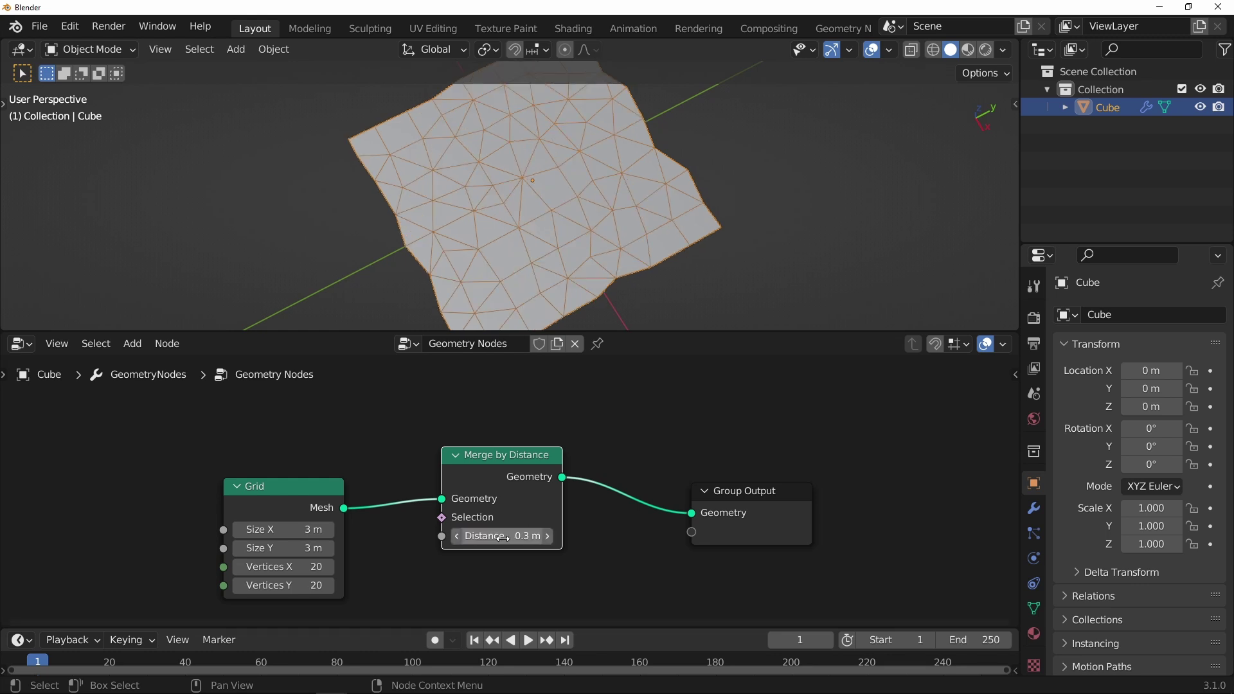
middle_click_drag(604, 207, 581, 226)
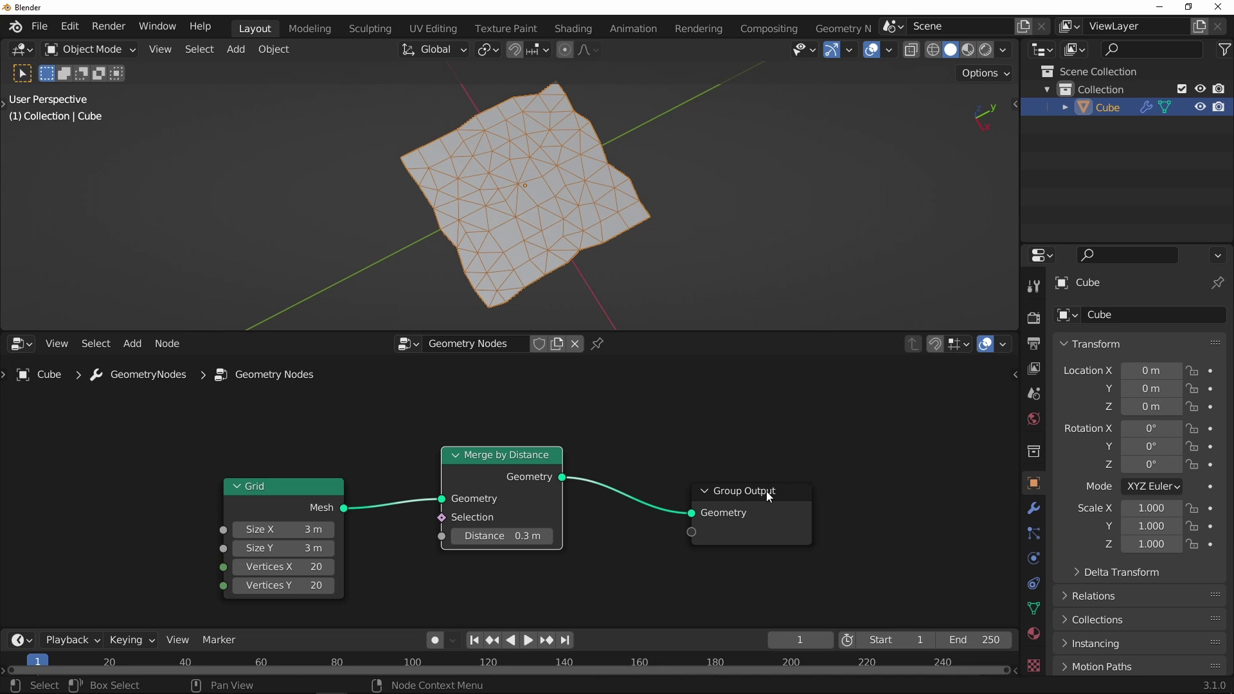
Move the Group Output node away and insert a Dual Mesh node between Merge by Distance and Group Output
left_click_drag(769, 497, 875, 475)
middle_click_drag(568, 229, 571, 183)
middle_click_drag(601, 435, 556, 447)
left_click(610, 429)
key("shift+a")
mouse_move(608, 436)
mouse_move(562, 423)
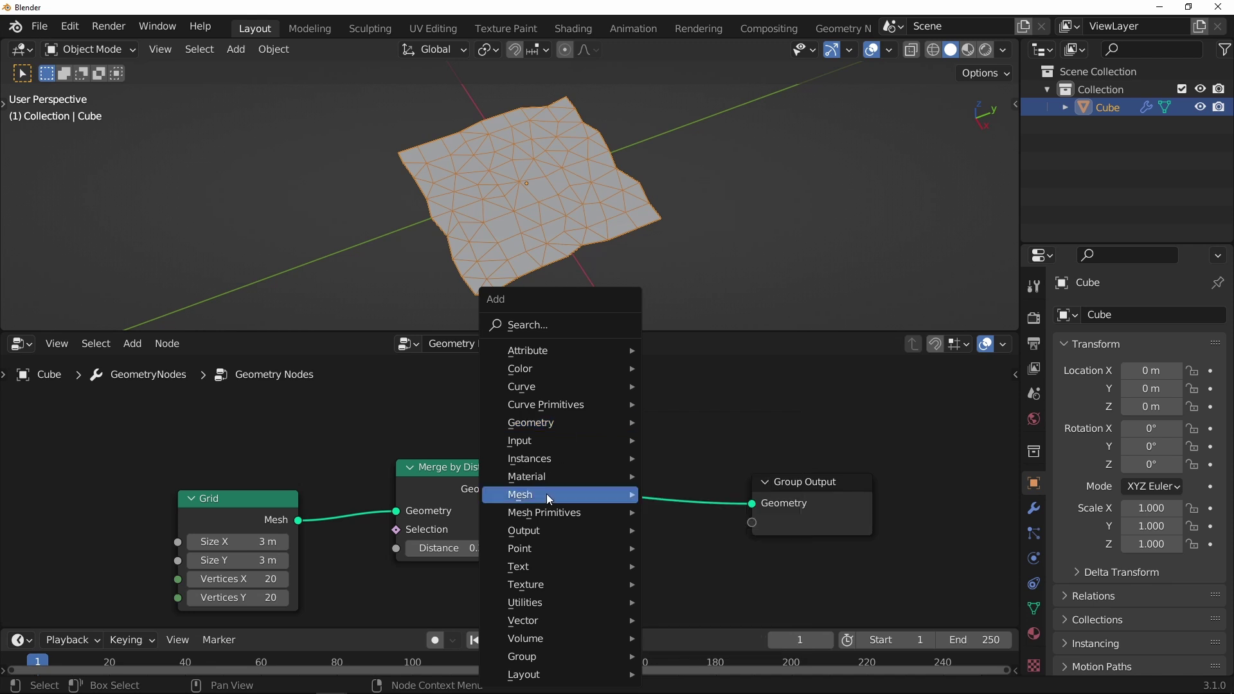
mouse_move(546, 493)
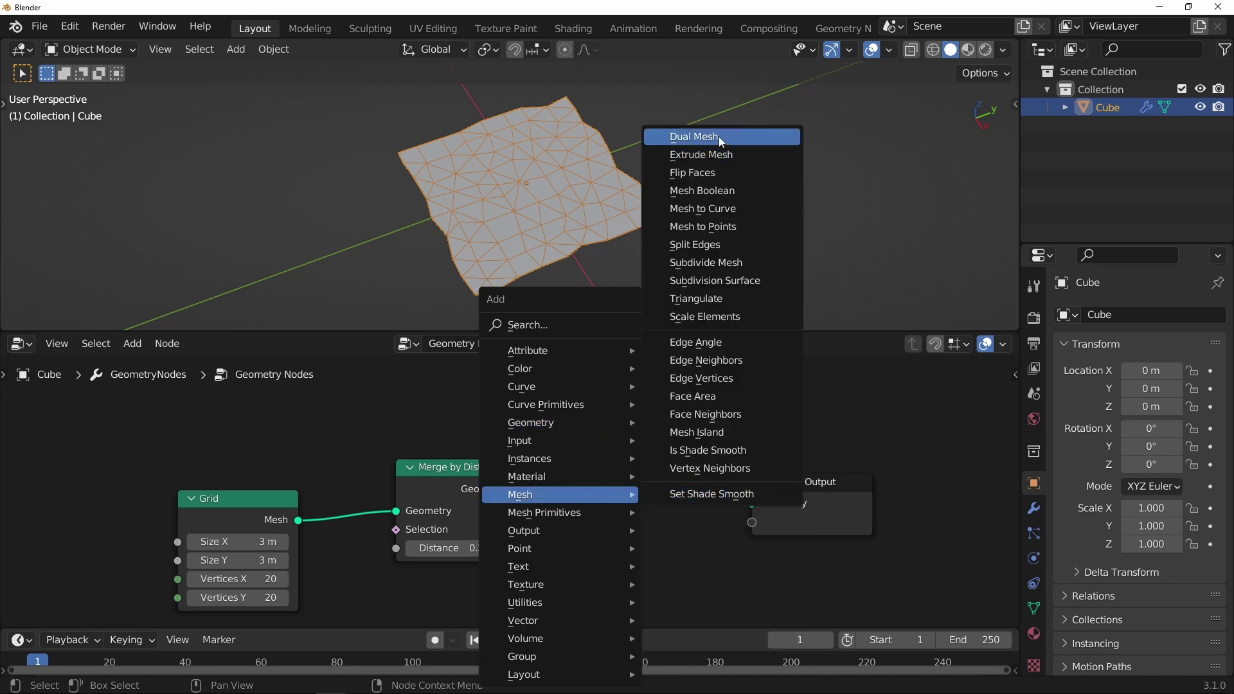
left_click(693, 136)
left_click(595, 442)
middle_click_drag(582, 222, 572, 255)
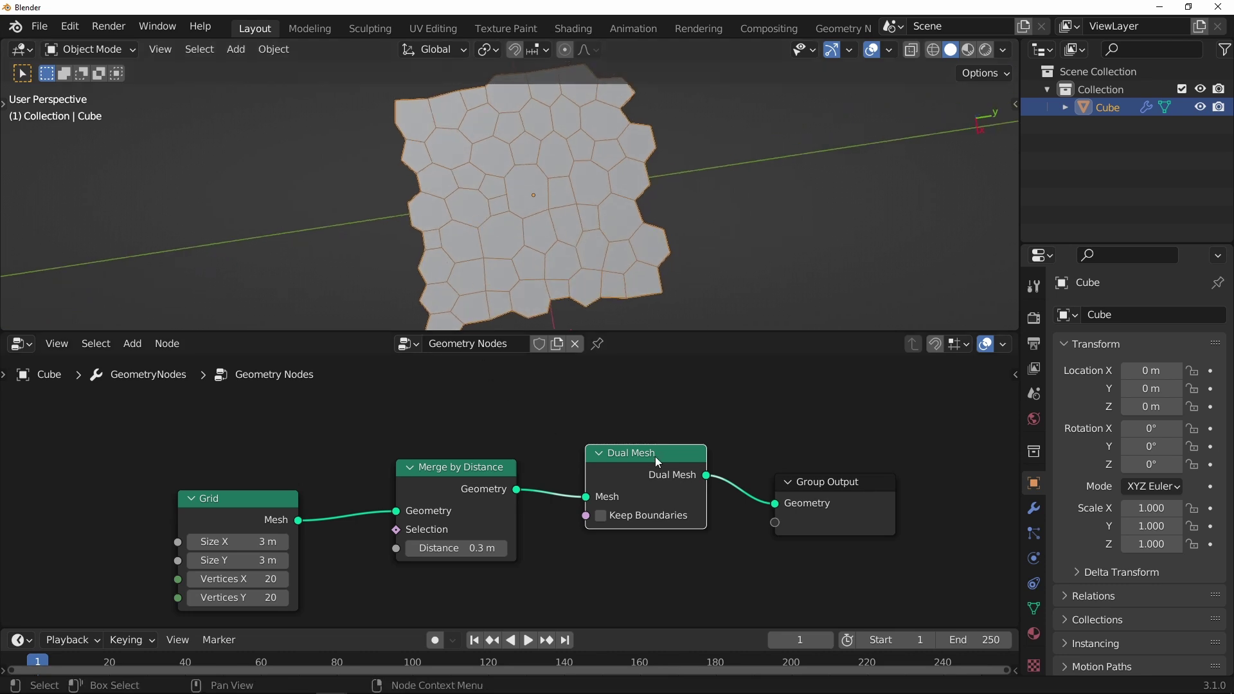
Mute and unmute the Dual Mesh node to compare the grid with and without it in the viewport
key("m")
middle_click_drag(511, 186, 422, 195, "ctrl")
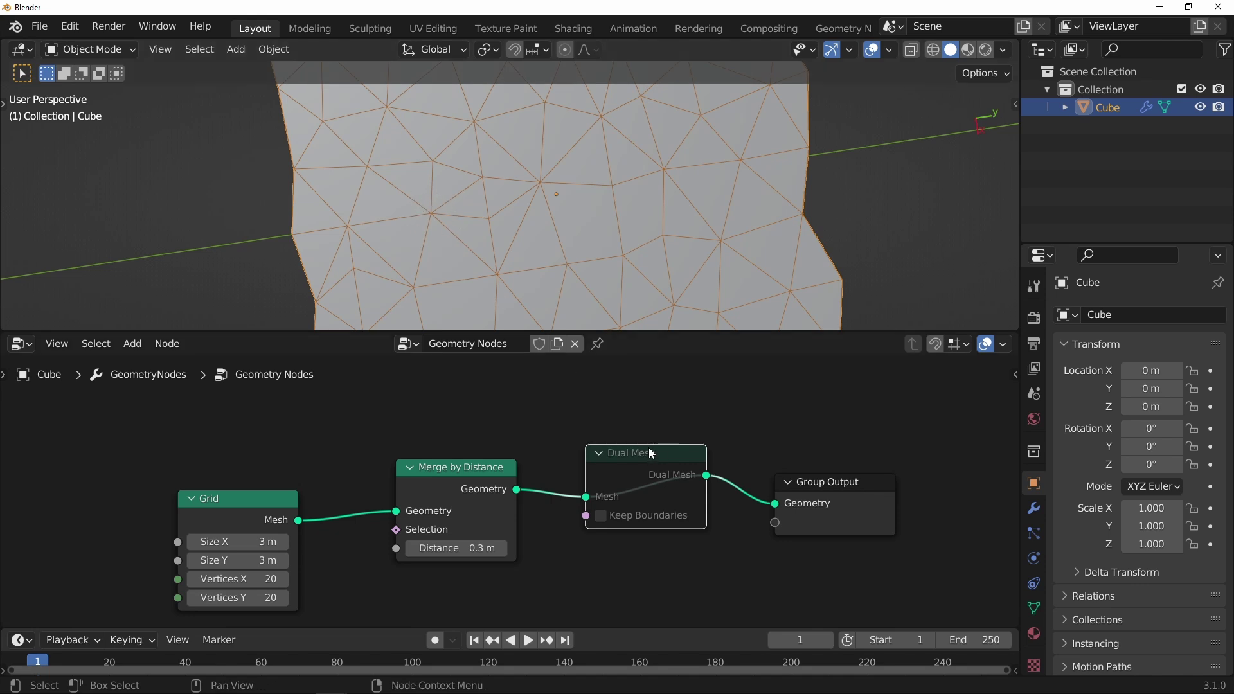
key("m")
middle_click_drag(559, 299, 510, 263, "ctrl")
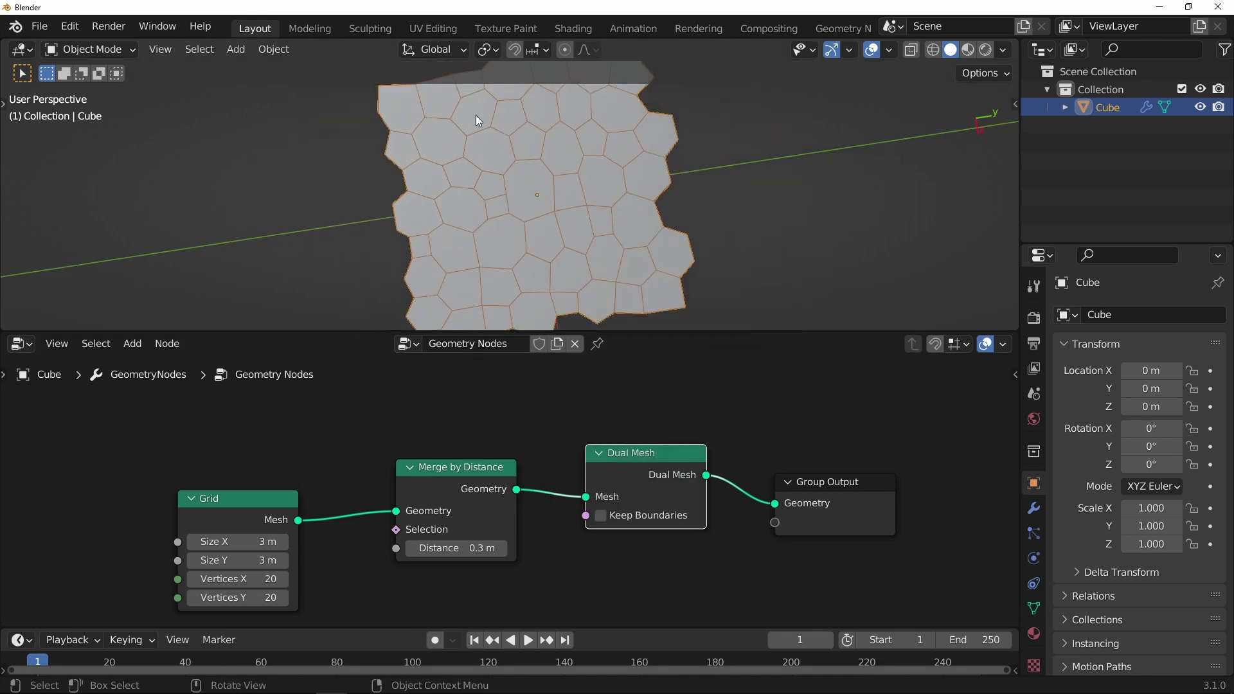
middle_click_drag(597, 150, 524, 205)
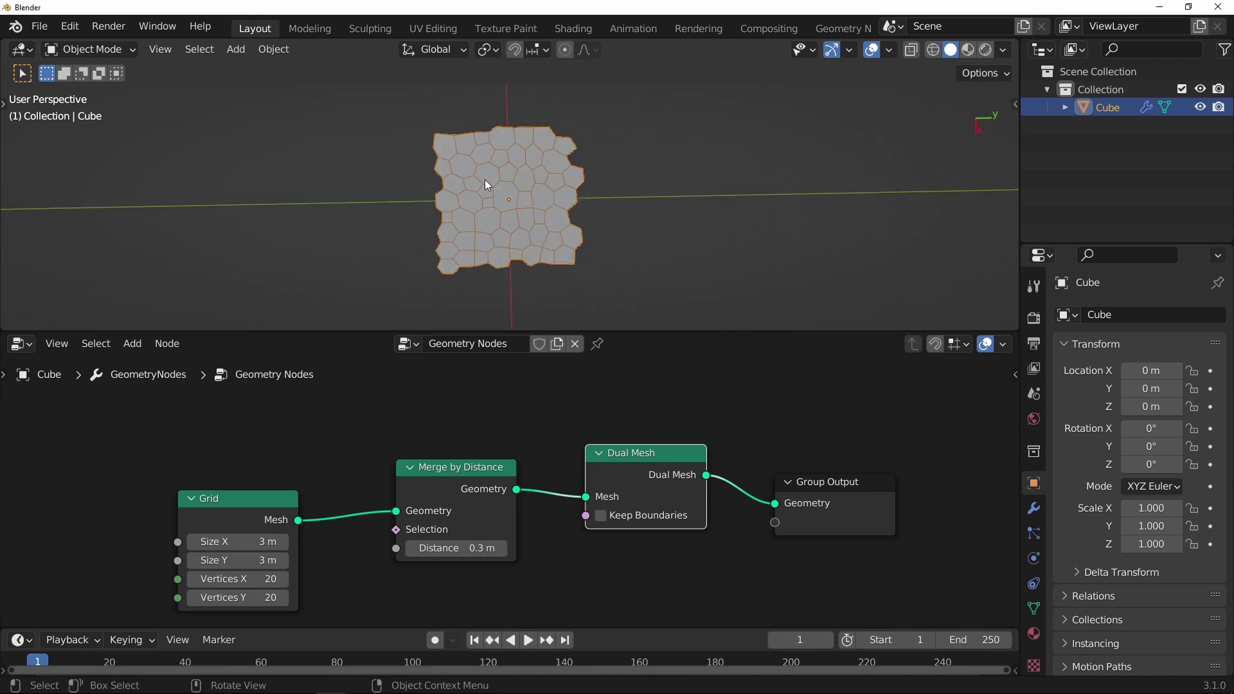
scroll(496, 166, "up", 3)
middle_click_drag(494, 180, 487, 128)
middle_click_drag(519, 199, 547, 230, "ctrl")
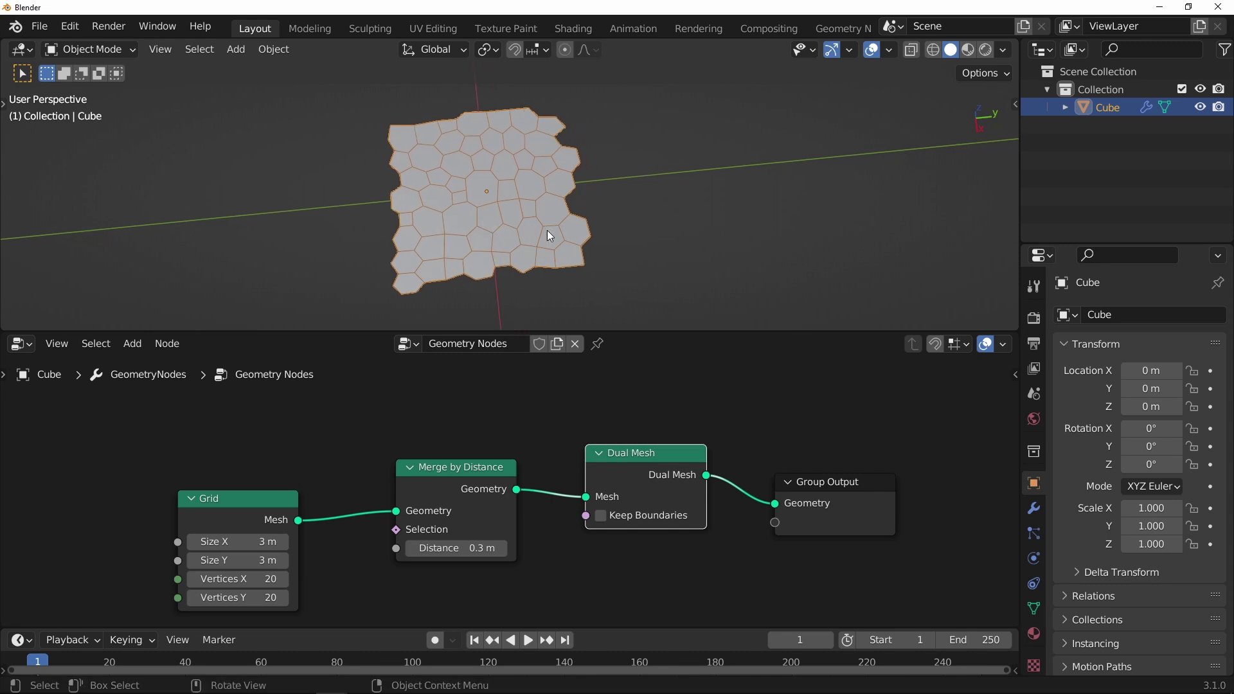
Insert a Split Edges node between Dual Mesh and Group Output, spacing the nodes apart
middle_click_drag(566, 436, 484, 455, "ctrl")
left_click_drag(734, 494, 773, 485)
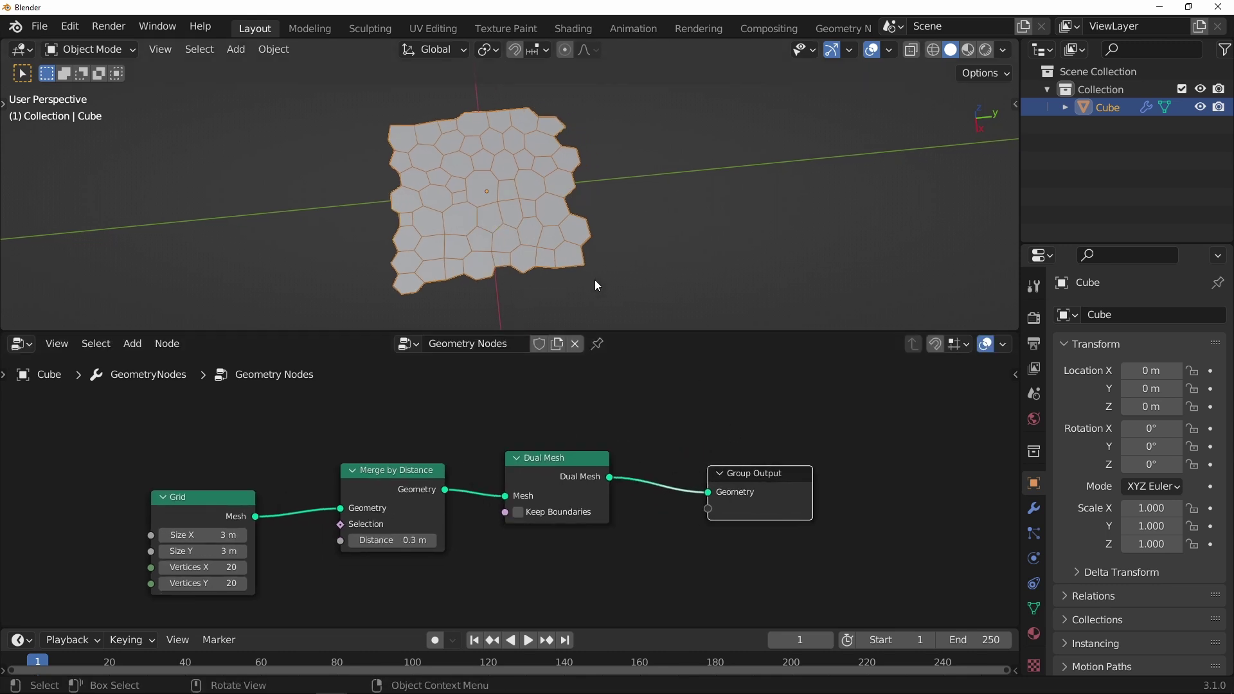
scroll(514, 169, "up", 4)
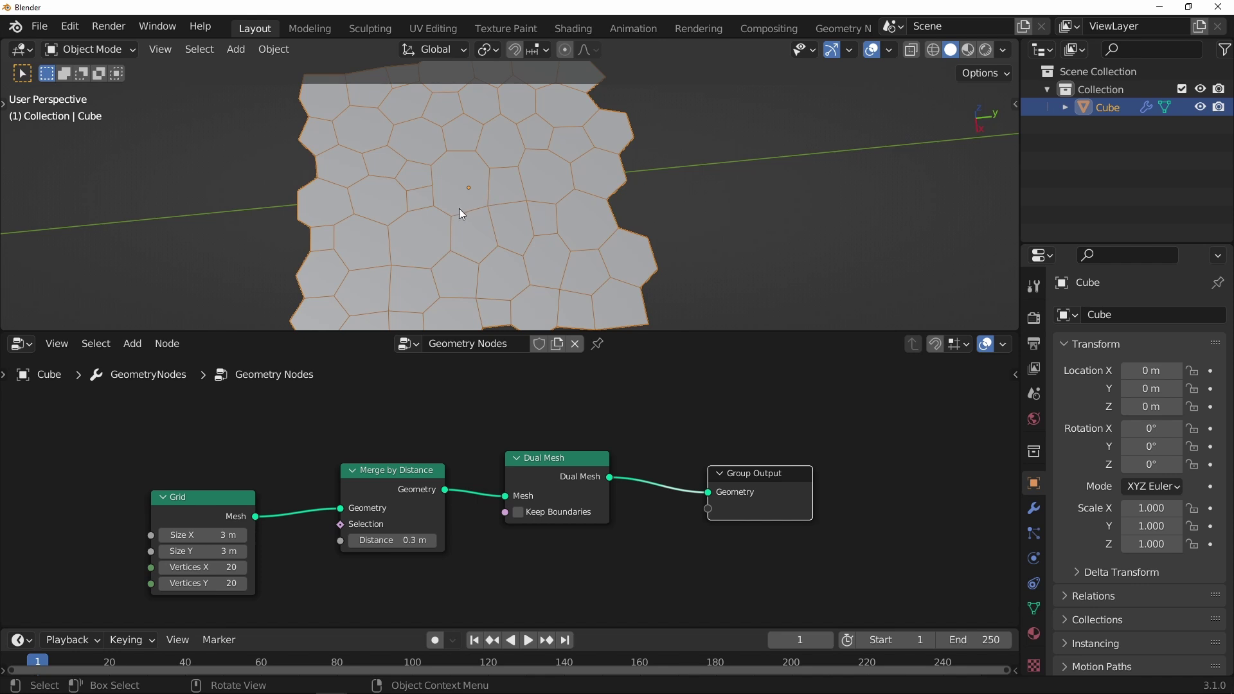
middle_click_drag(618, 468, 633, 505, "ctrl")
left_click_drag(736, 470, 810, 459)
middle_click_drag(720, 409, 611, 434)
key("shift+a")
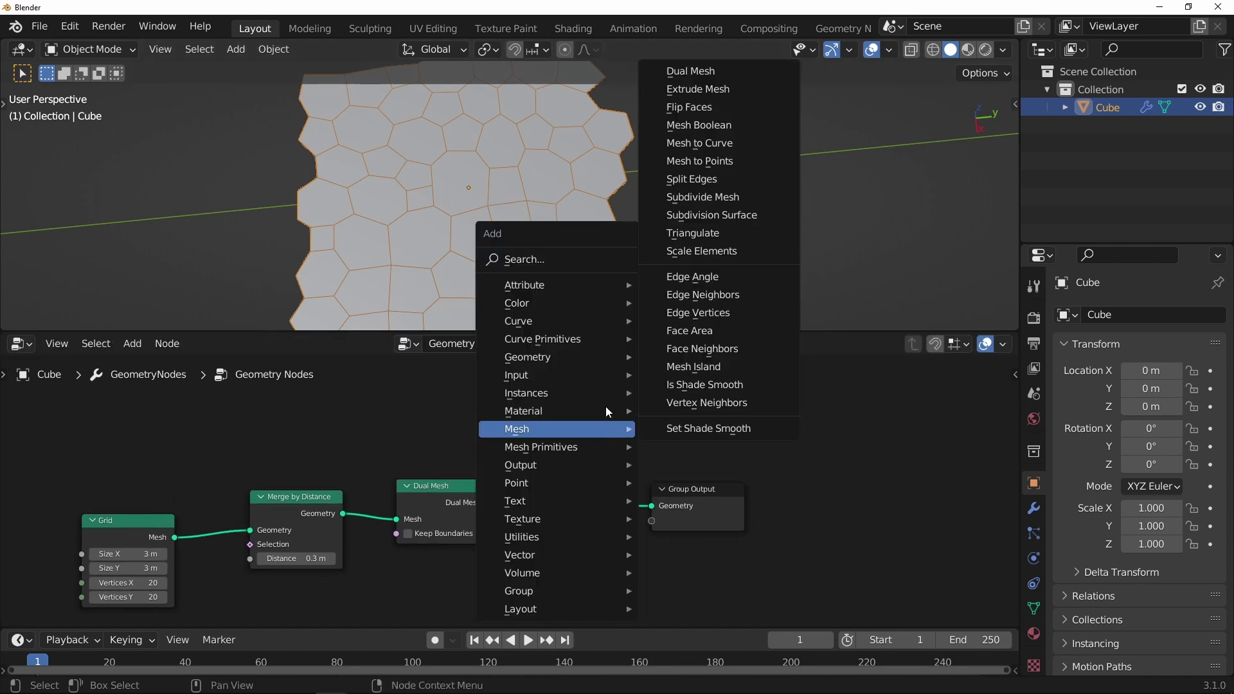
mouse_move(588, 361)
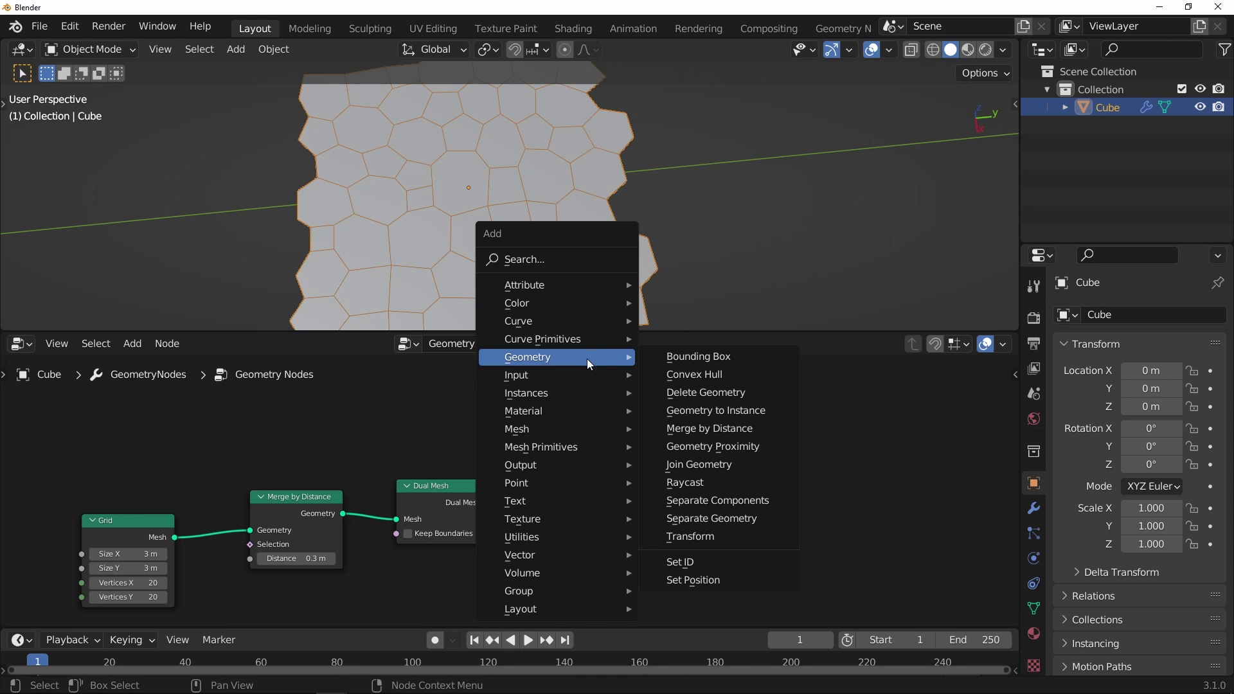
mouse_move(561, 410)
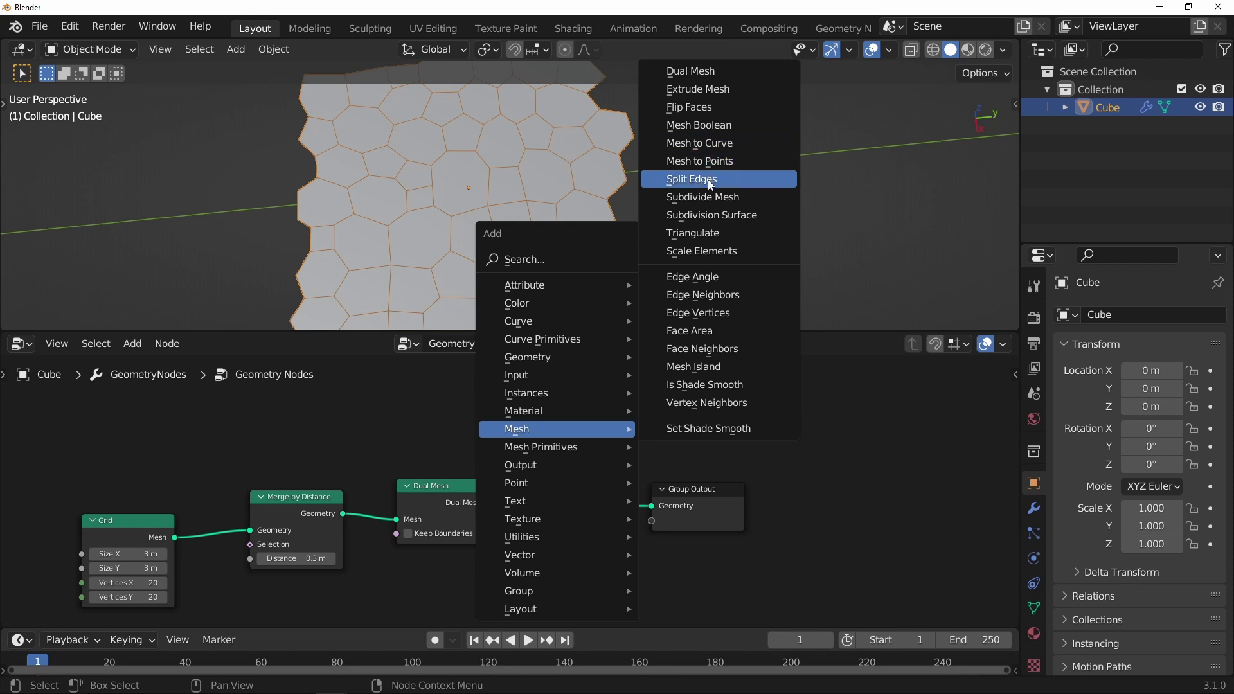
left_click(701, 178)
left_click(556, 453)
middle_click_drag(587, 428, 493, 420, "shift")
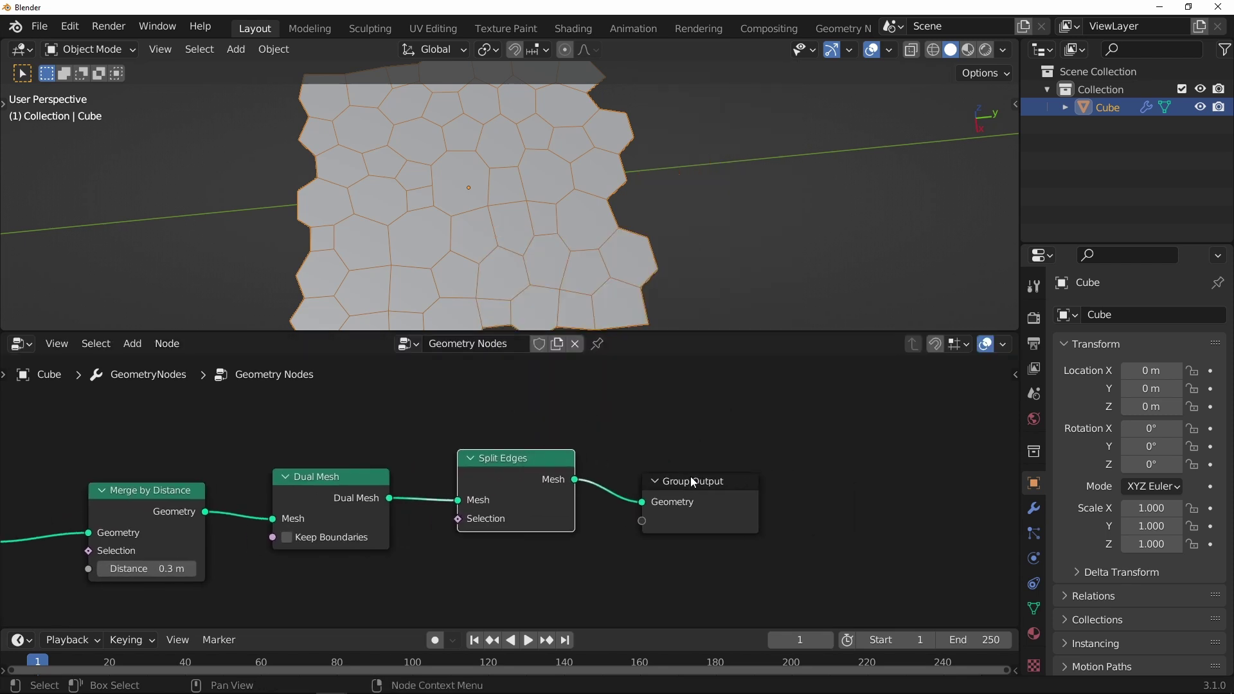
left_click_drag(692, 481, 748, 480)
left_click_drag(537, 459, 554, 459)
middle_click_drag(560, 213, 472, 105, "ctrl")
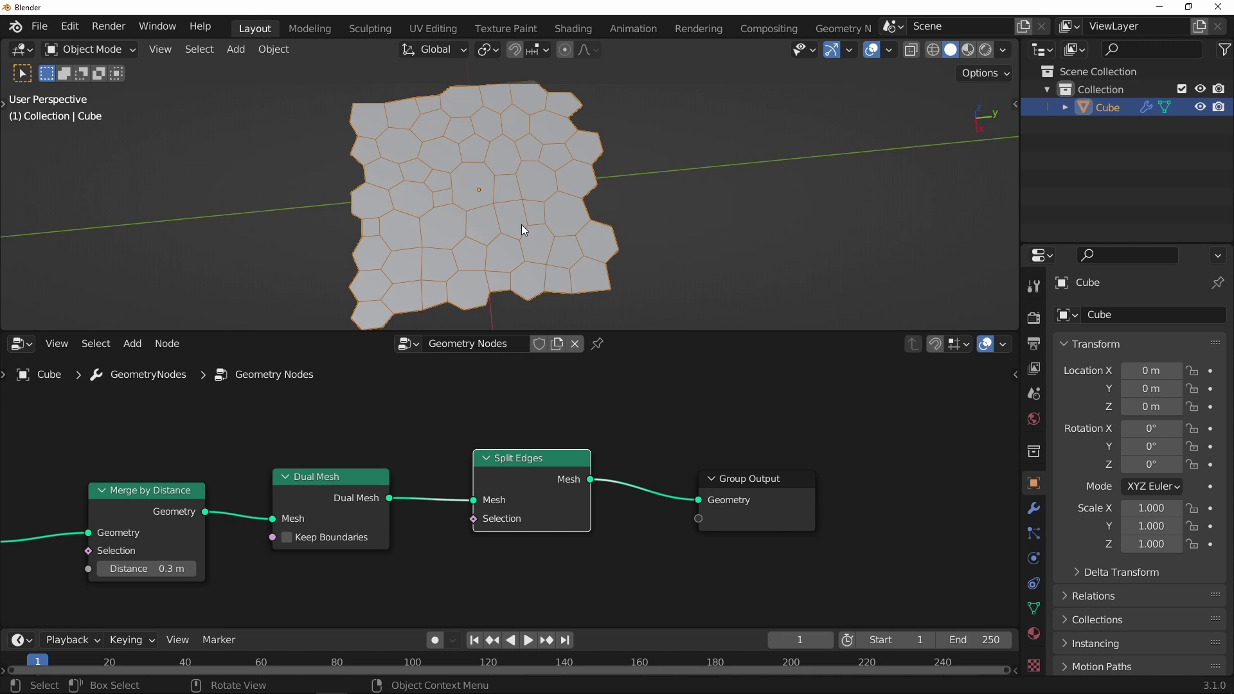
Insert a Scale Elements node between Split Edges and Group Output
scroll(527, 427, "down", 2)
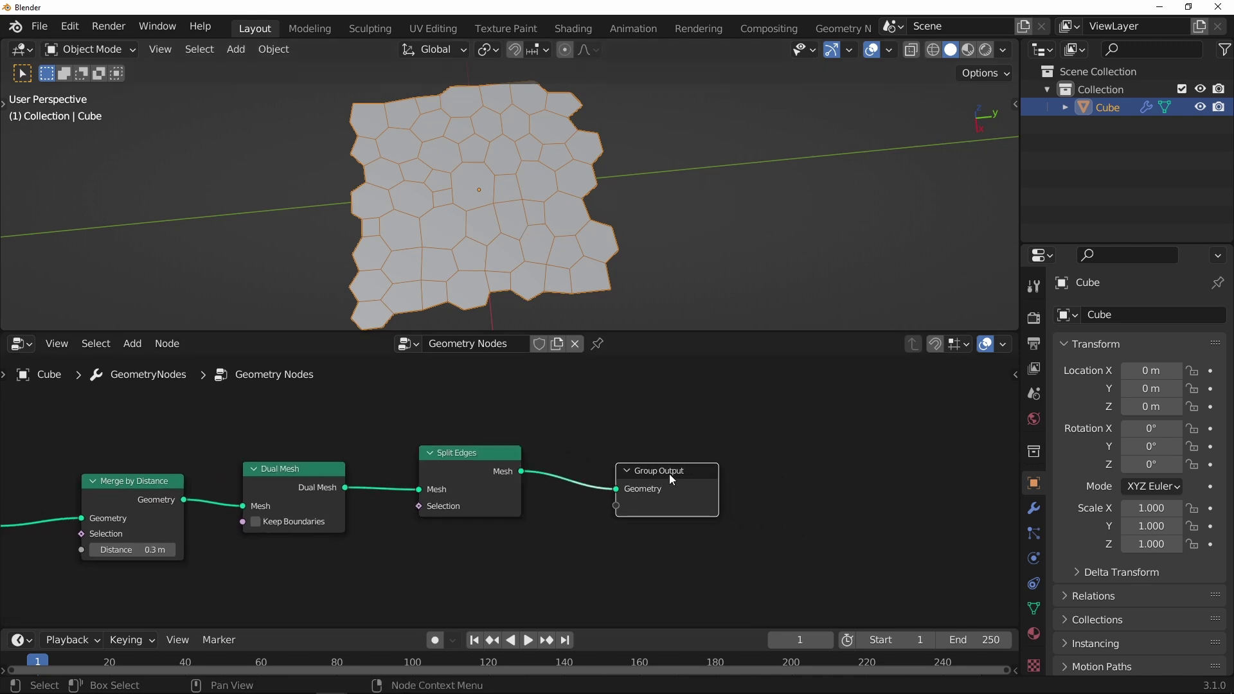
middle_click_drag(653, 397, 631, 432)
key("shift+a")
mouse_move(633, 432)
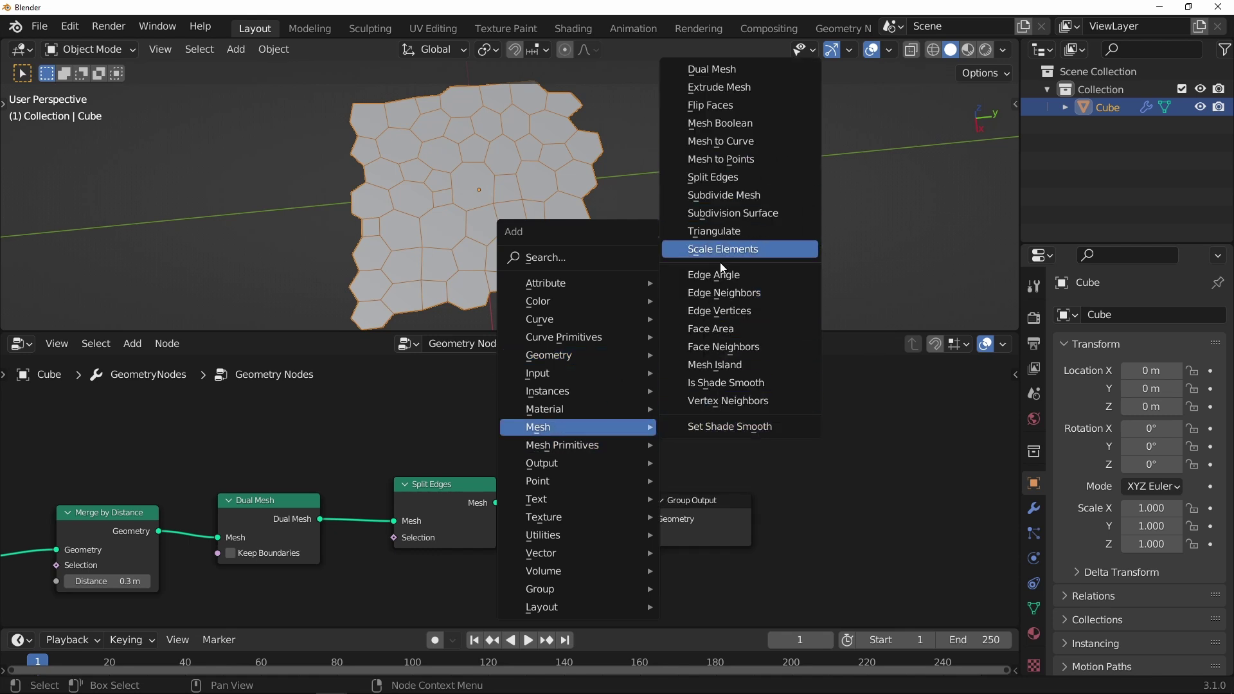
left_click(722, 267)
left_click(568, 446)
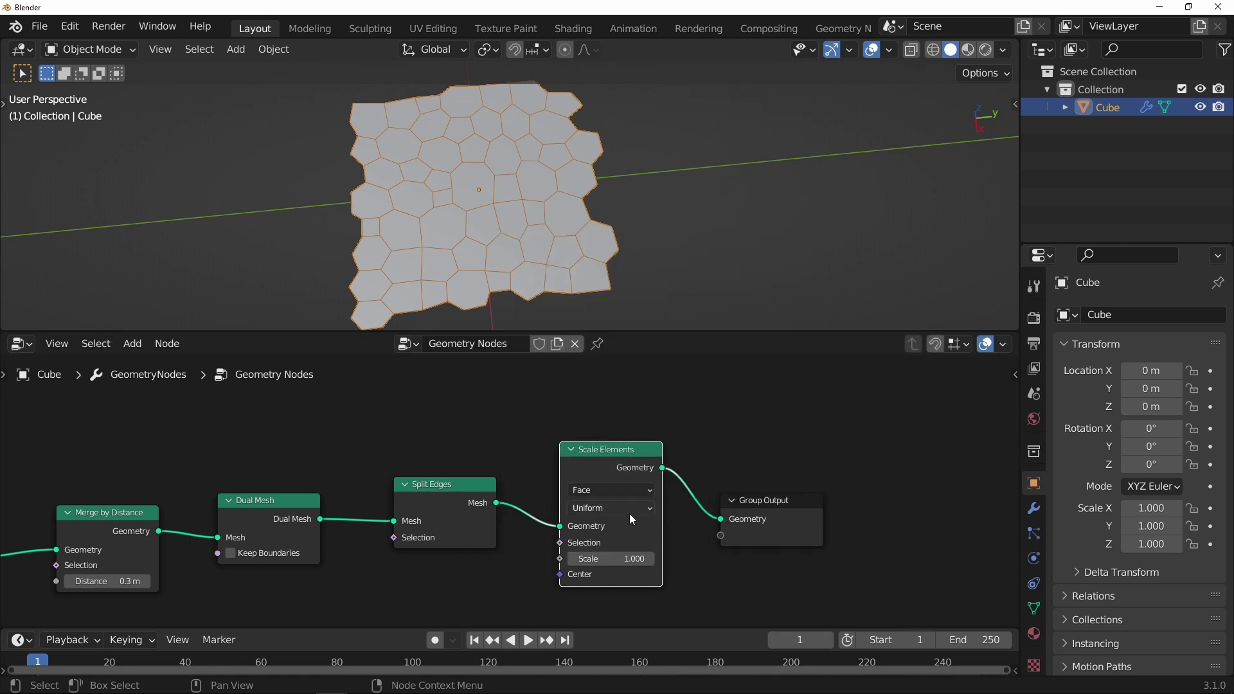
Set the Scale Elements node's scale to 0.910 to open gaps between the faces
middle_click_drag(629, 514, 615, 497, "shift")
left_click_drag(619, 542, 594, 541)
scroll(506, 182, "up", 2)
scroll(505, 212, "up", 2)
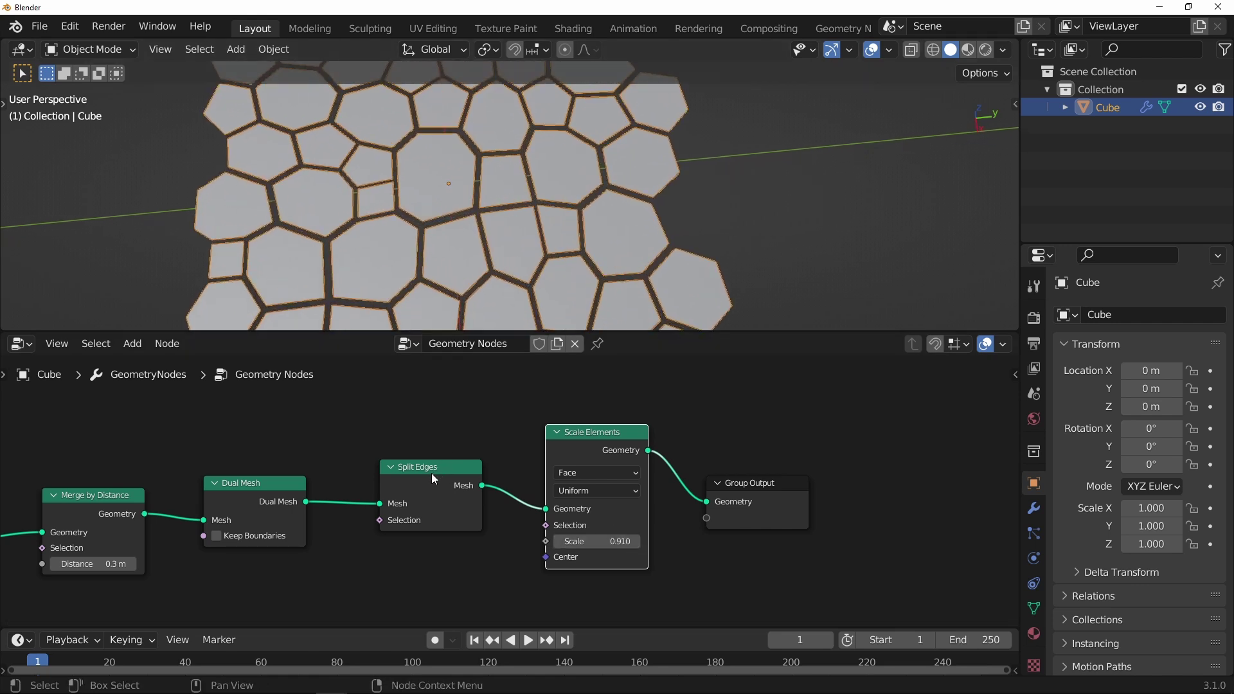
Mute and unmute the Split Edges node repeatedly to compare its effect on the scaled faces
key("m")
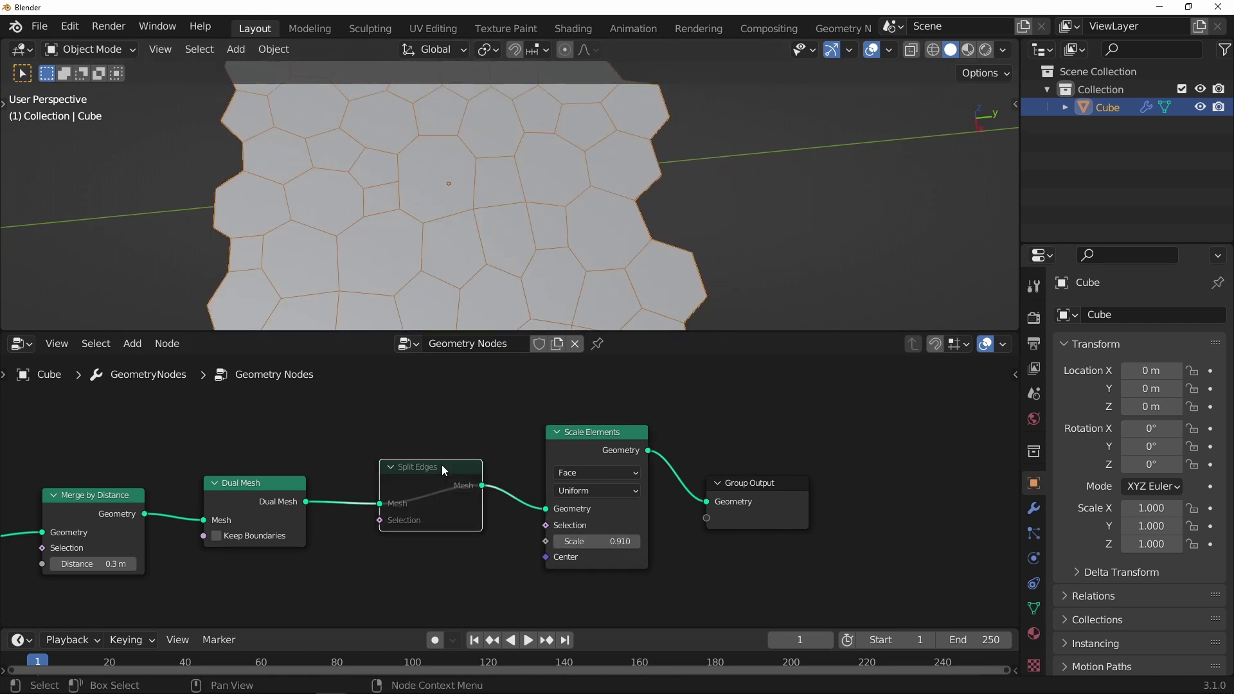
key("m")
key("m")
key("m")
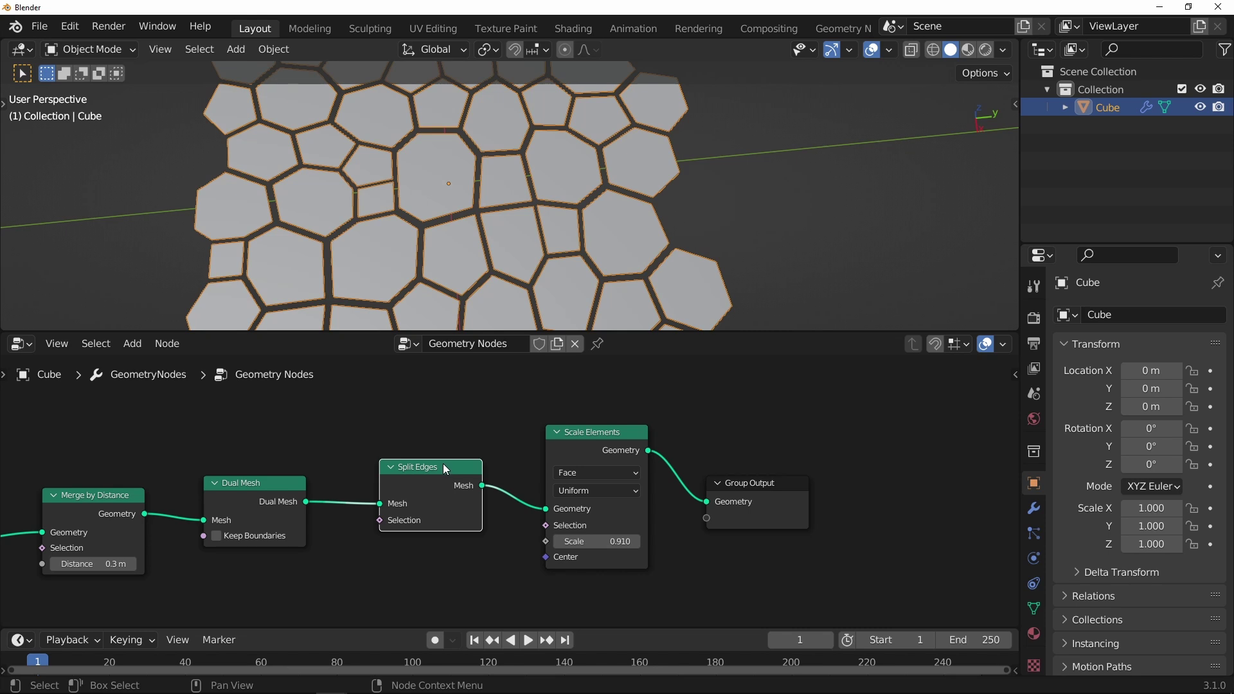
key("m")
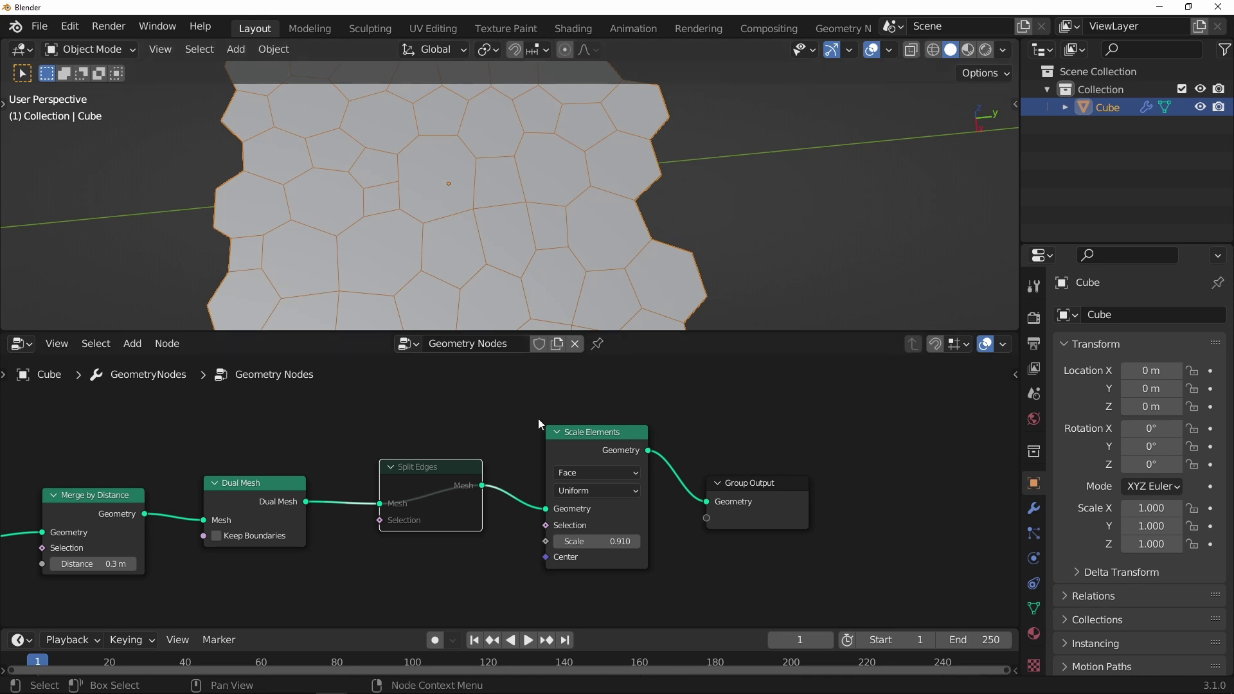
key("m")
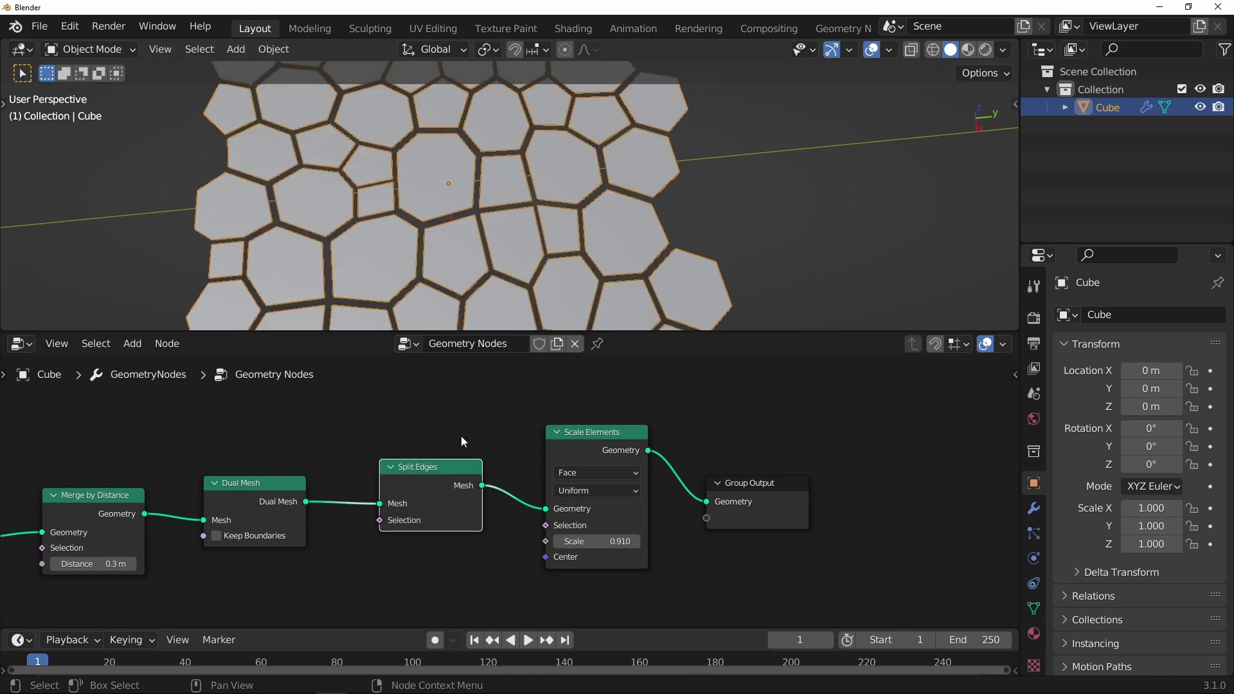
middle_click_drag(634, 149, 584, 184, "ctrl")
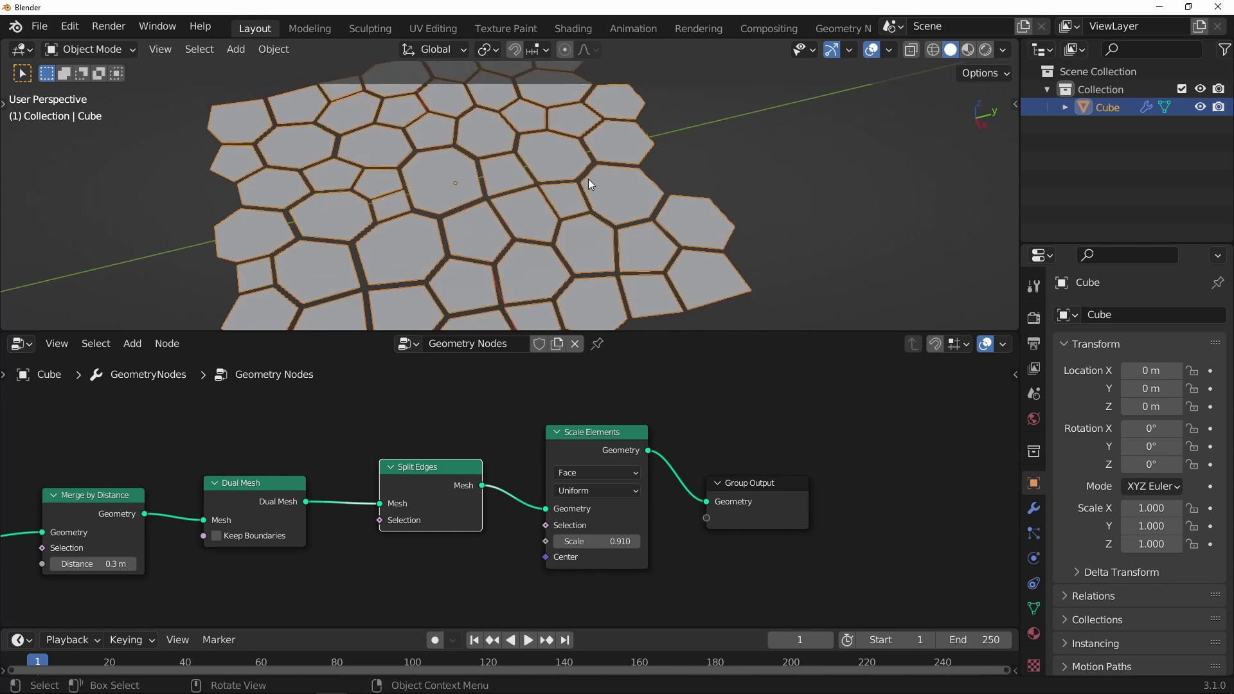
Move the Group Output node away and insert a Subdivision Surface node between Scale Elements and Group Output
middle_click_drag(605, 447, 477, 457)
middle_click_drag(563, 452, 569, 467, "ctrl")
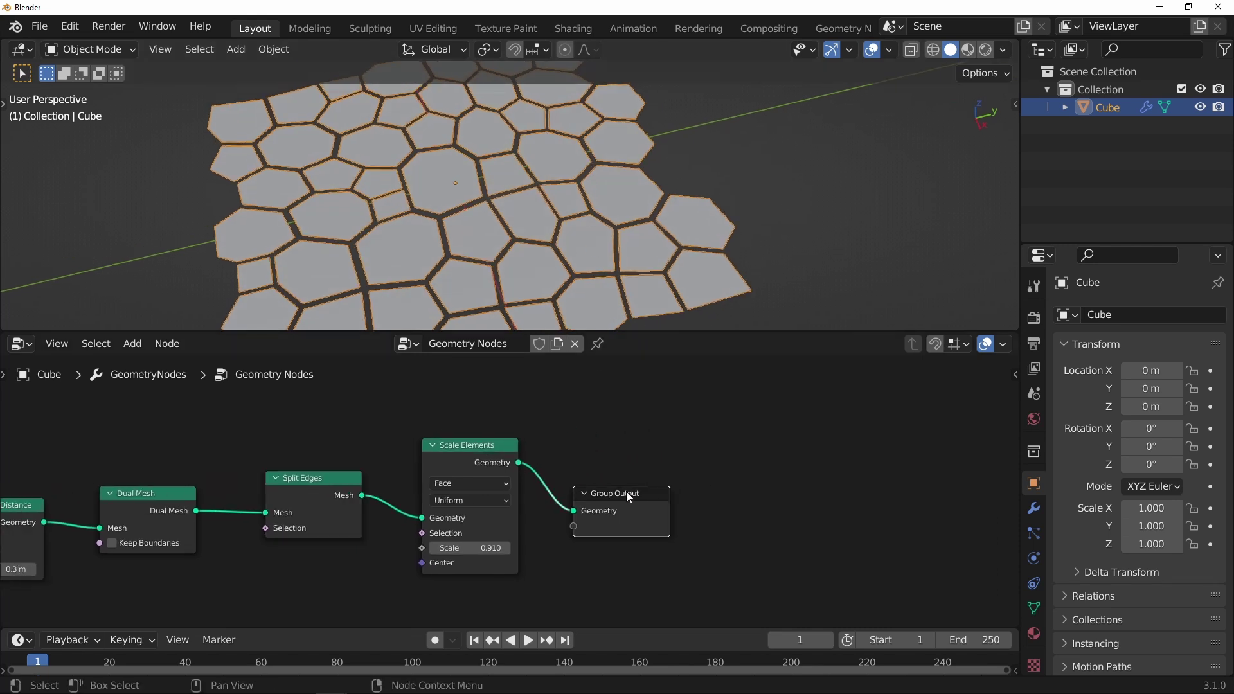
left_click_drag(625, 491, 741, 476)
middle_click_drag(596, 219, 476, 166)
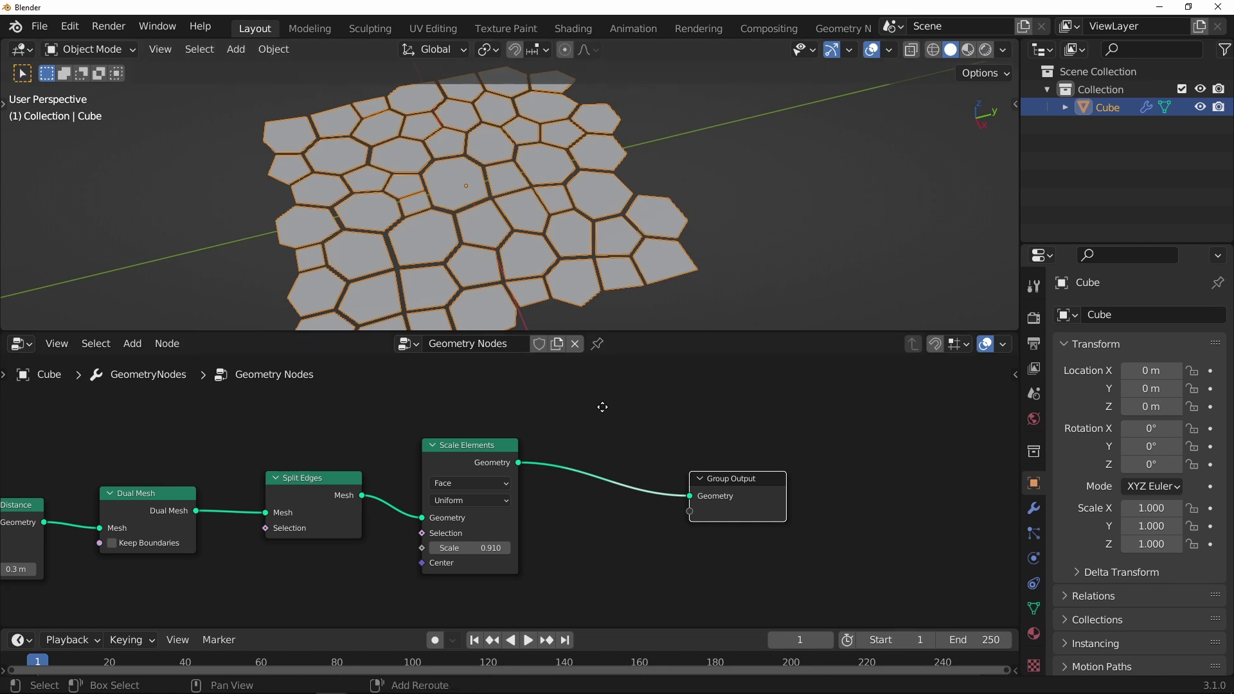
middle_click_drag(644, 401, 617, 418)
key("shift+a")
mouse_move(618, 419)
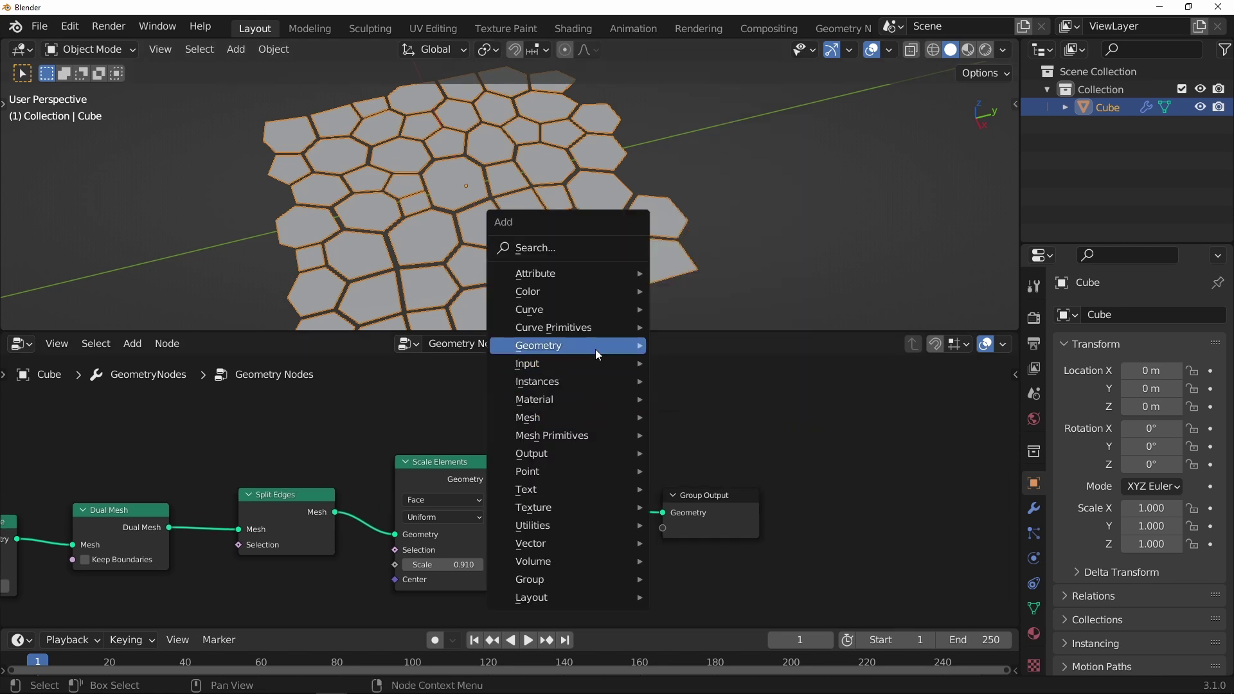
mouse_move(603, 351)
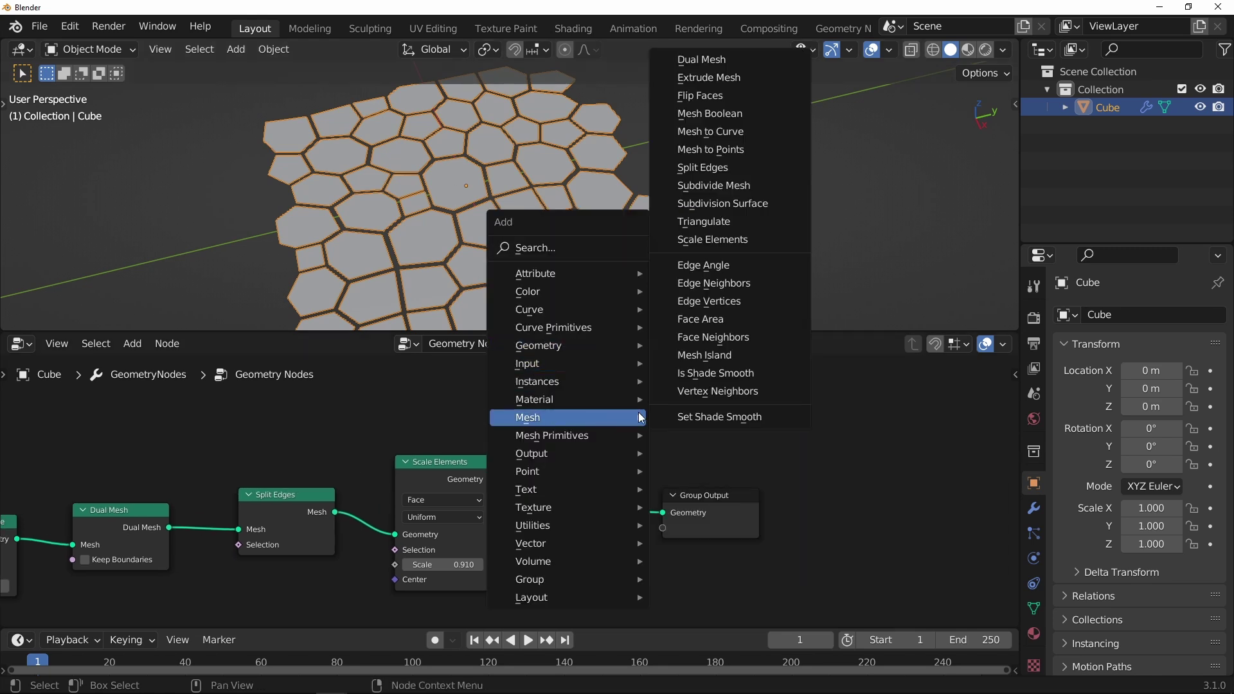
left_click(727, 203)
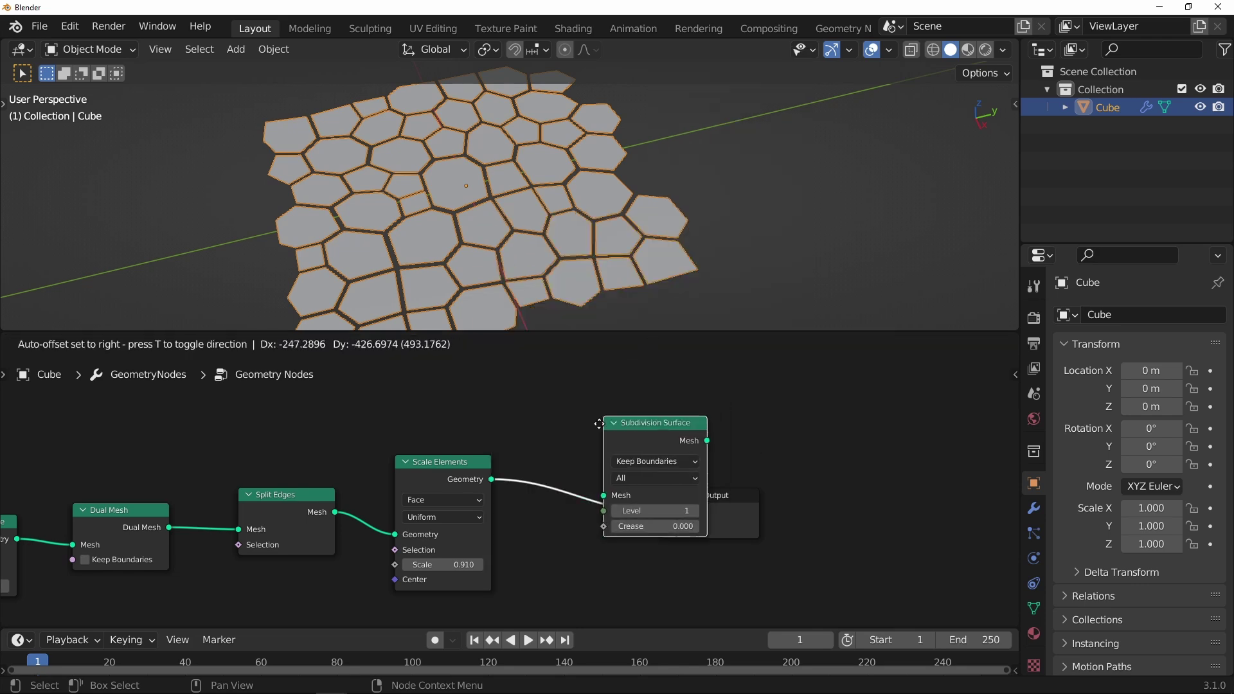
left_click(622, 492)
scroll(573, 219, "up", 6)
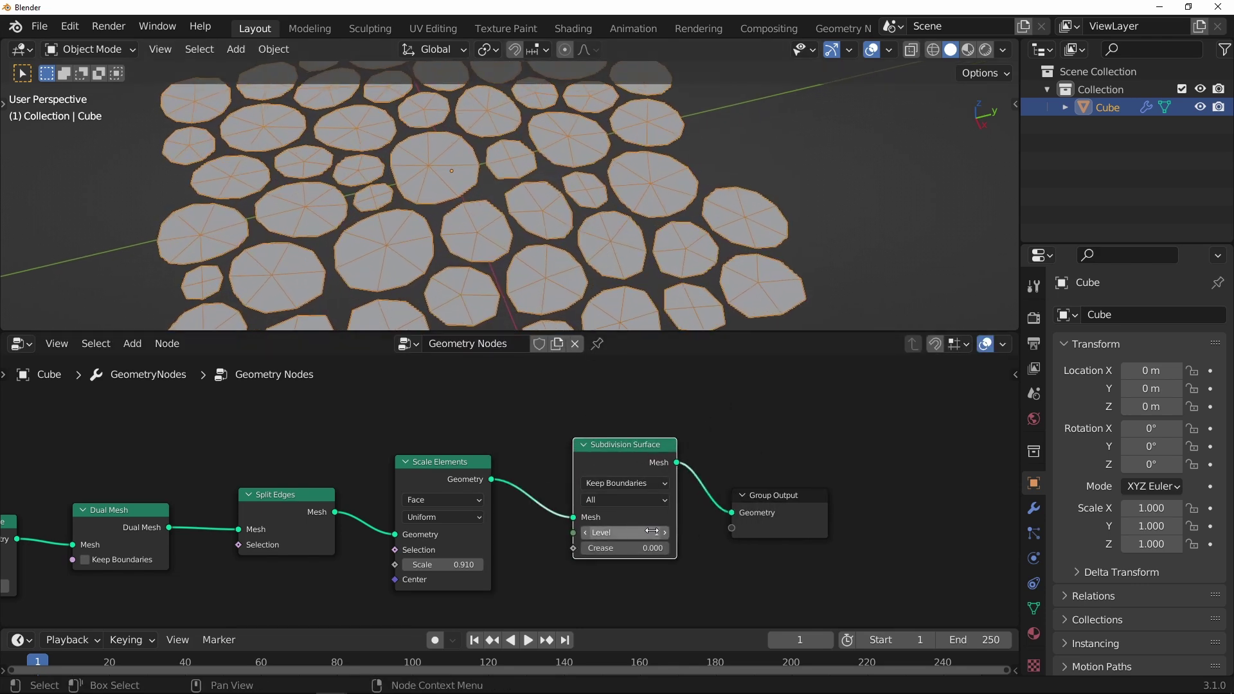
scroll(559, 232, "down", 5)
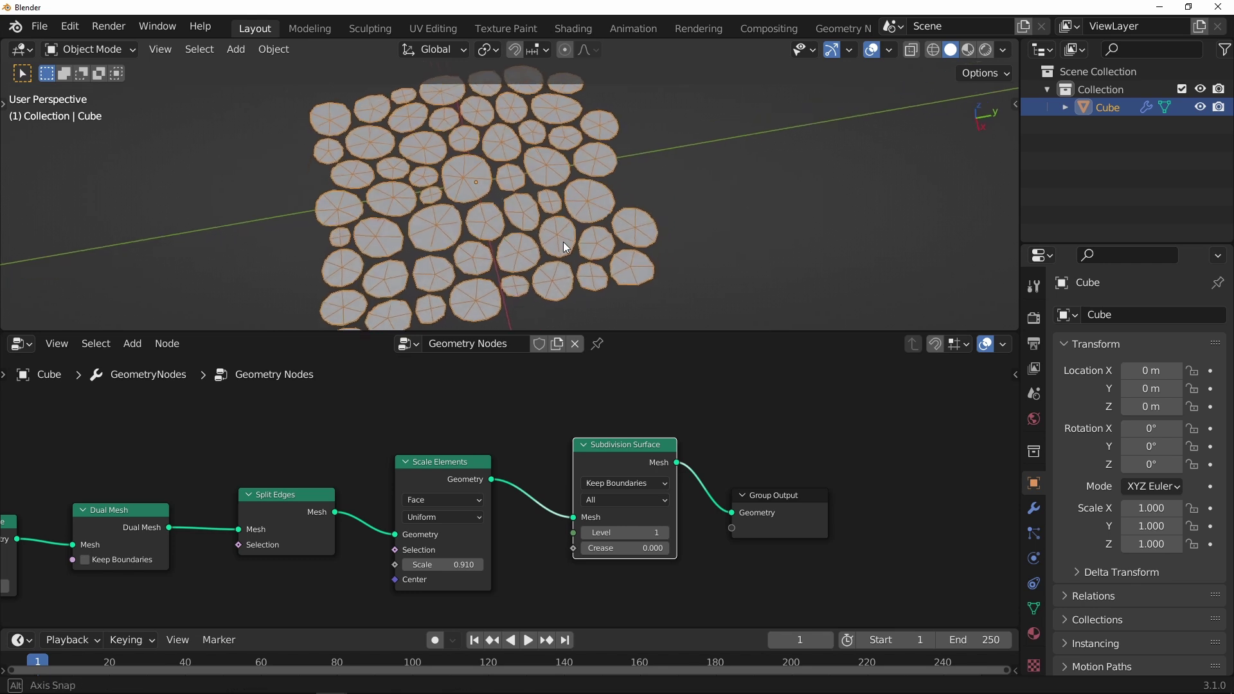
Move Scale Elements and Subdivision Surface closer to Split Edges, and shift Group Output away to make room for another node
left_click_drag(772, 496, 806, 488)
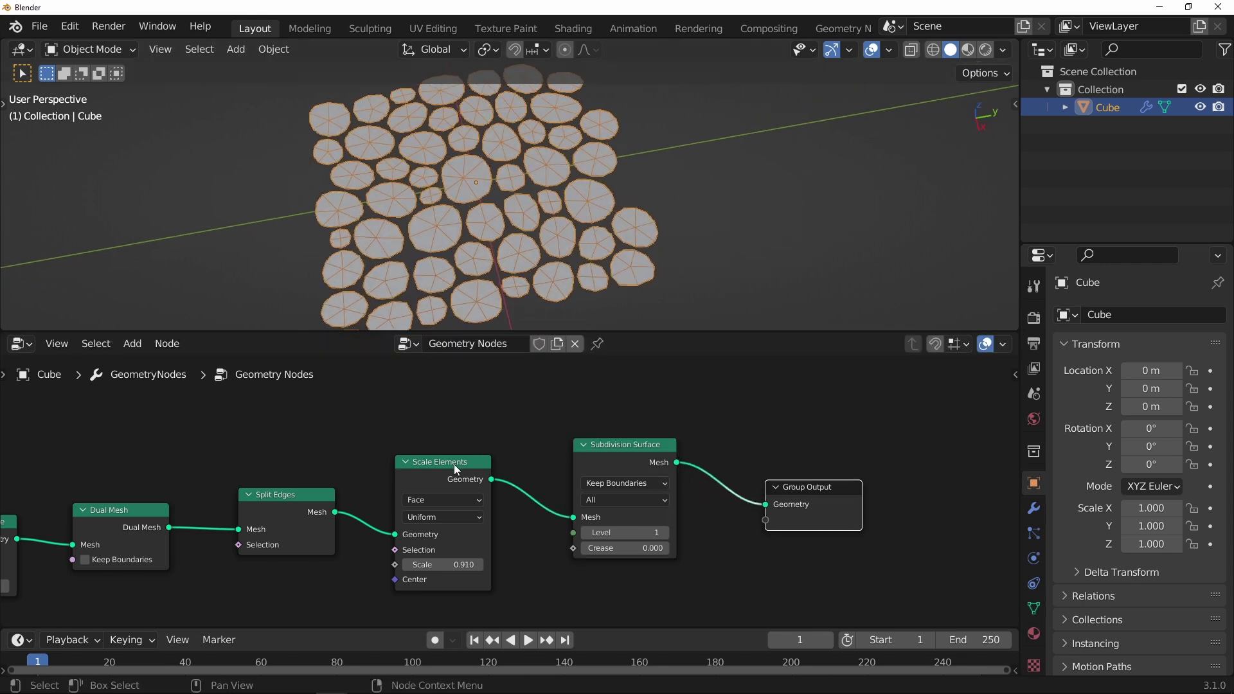
left_click_drag(454, 464, 444, 463)
left_click_drag(601, 442, 568, 443)
middle_click_drag(578, 238, 595, 177)
left_click_drag(780, 486, 809, 486)
Insert an Extrude Mesh node between Subdivision Surface and Group Output
middle_click_drag(705, 393, 655, 414)
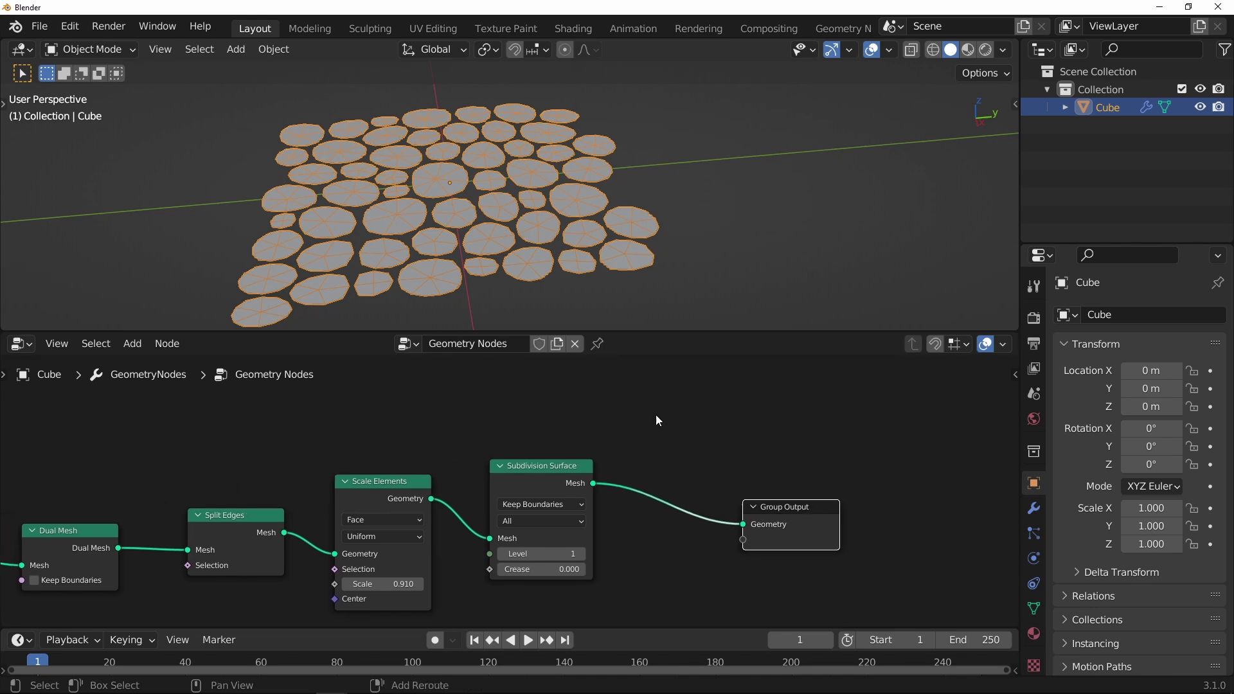
key("shift+a")
mouse_move(683, 430)
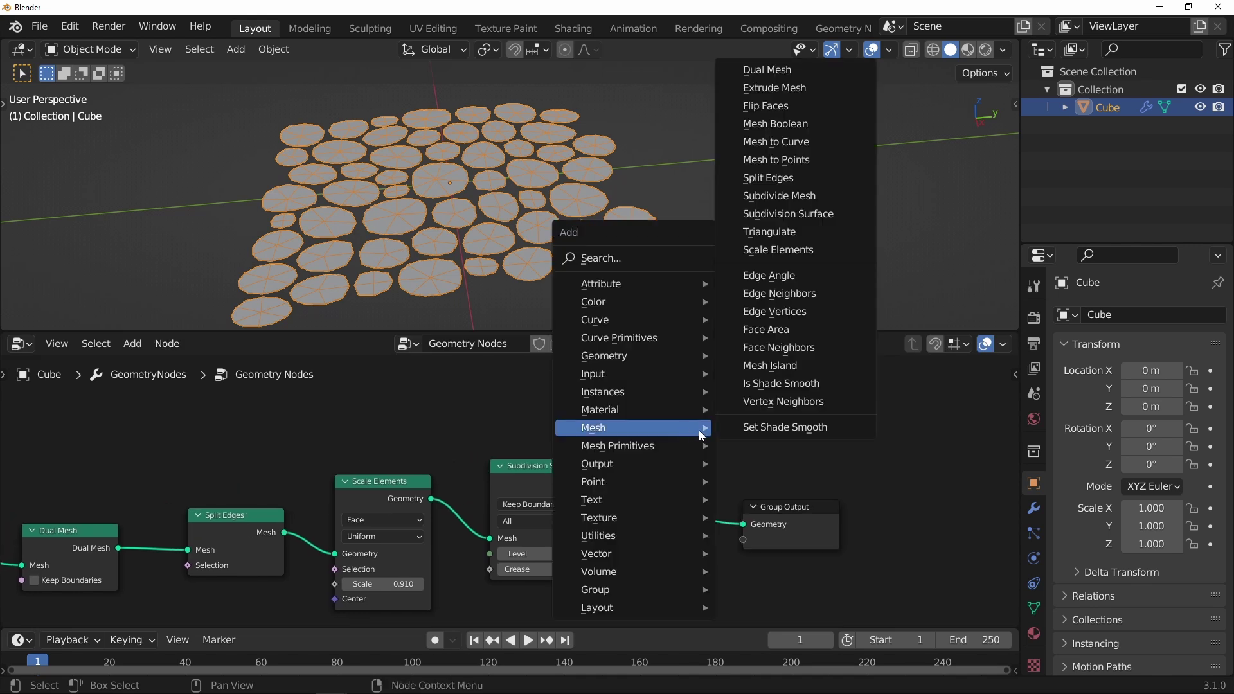
left_click(788, 93)
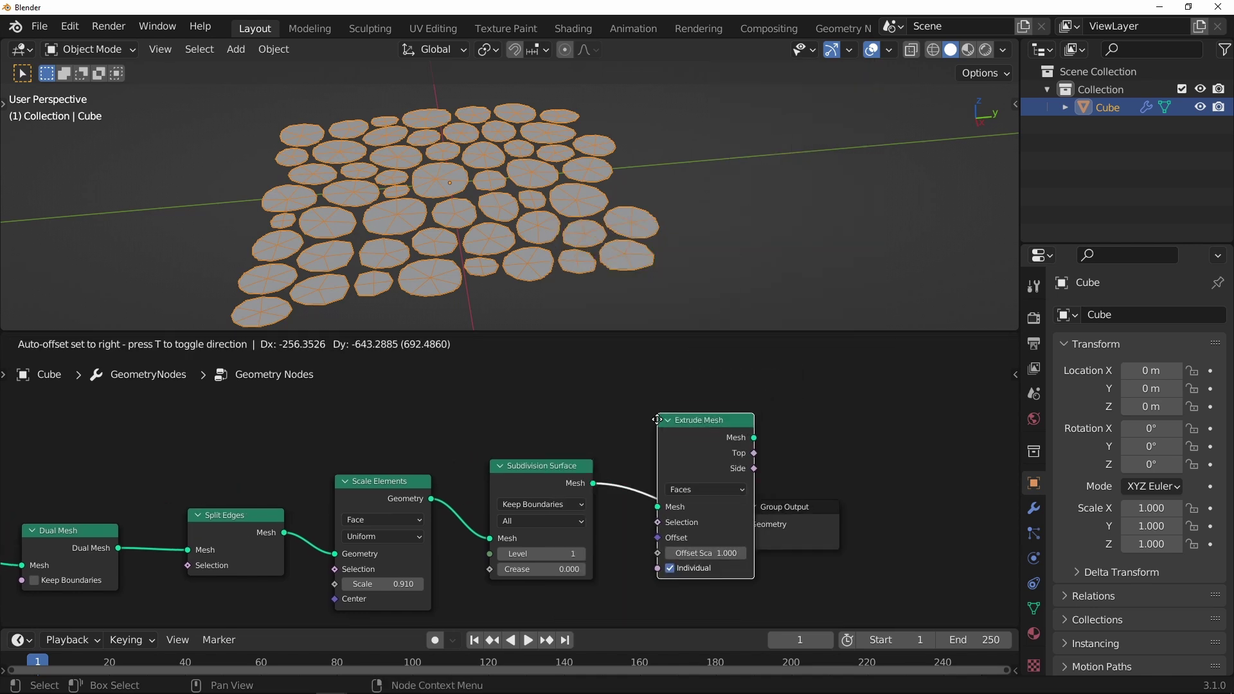
left_click(654, 423)
scroll(670, 222, "down", 2)
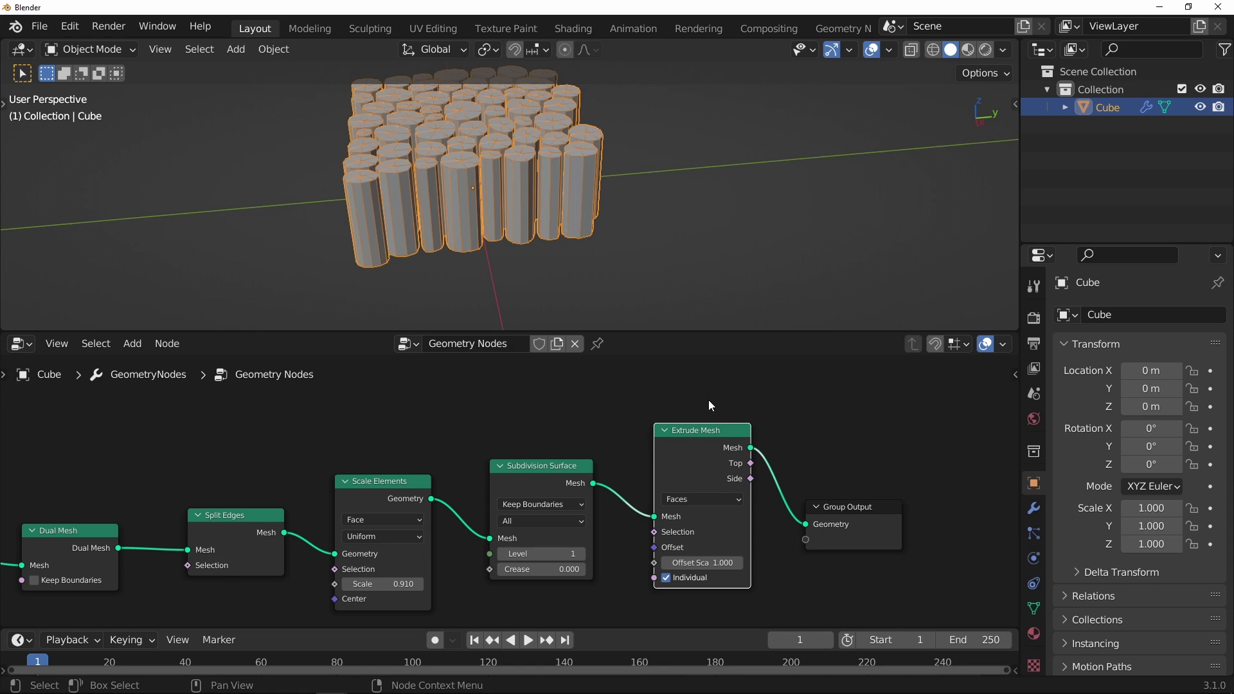
Set the Extrude Mesh node's offset scale to 0.1
left_click(707, 563)
type("0.1")
key("Return")
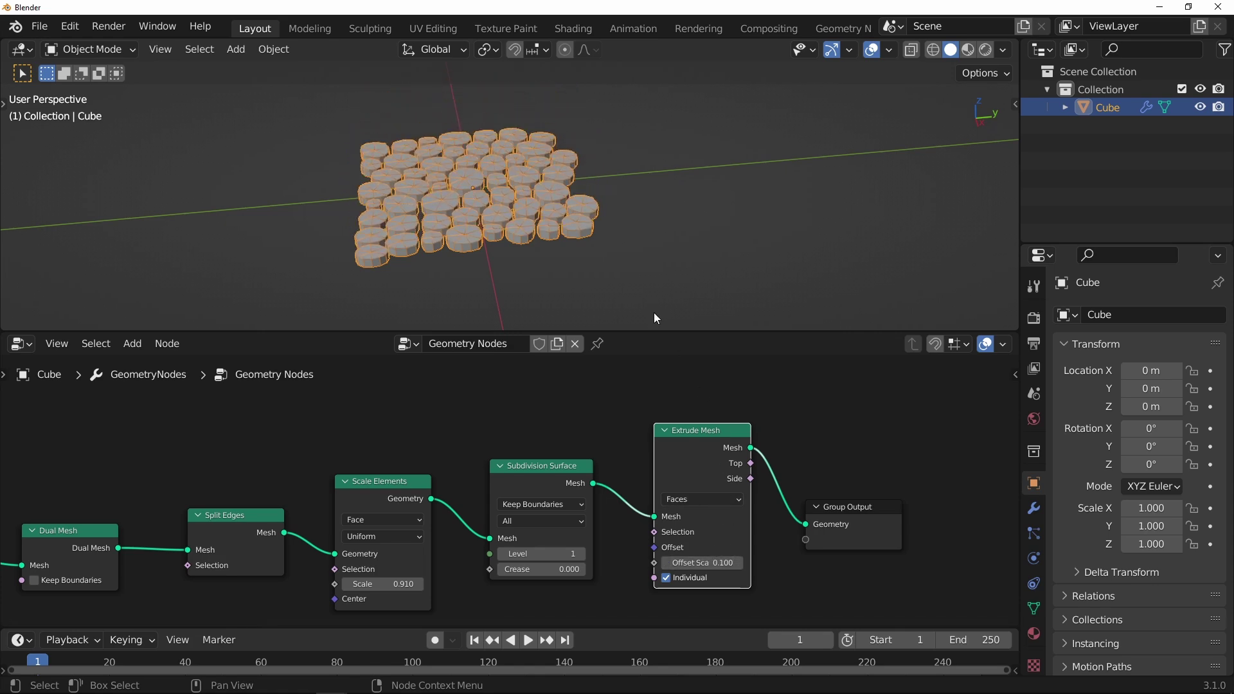
scroll(569, 201, "up", 5)
scroll(604, 174, "down", 4)
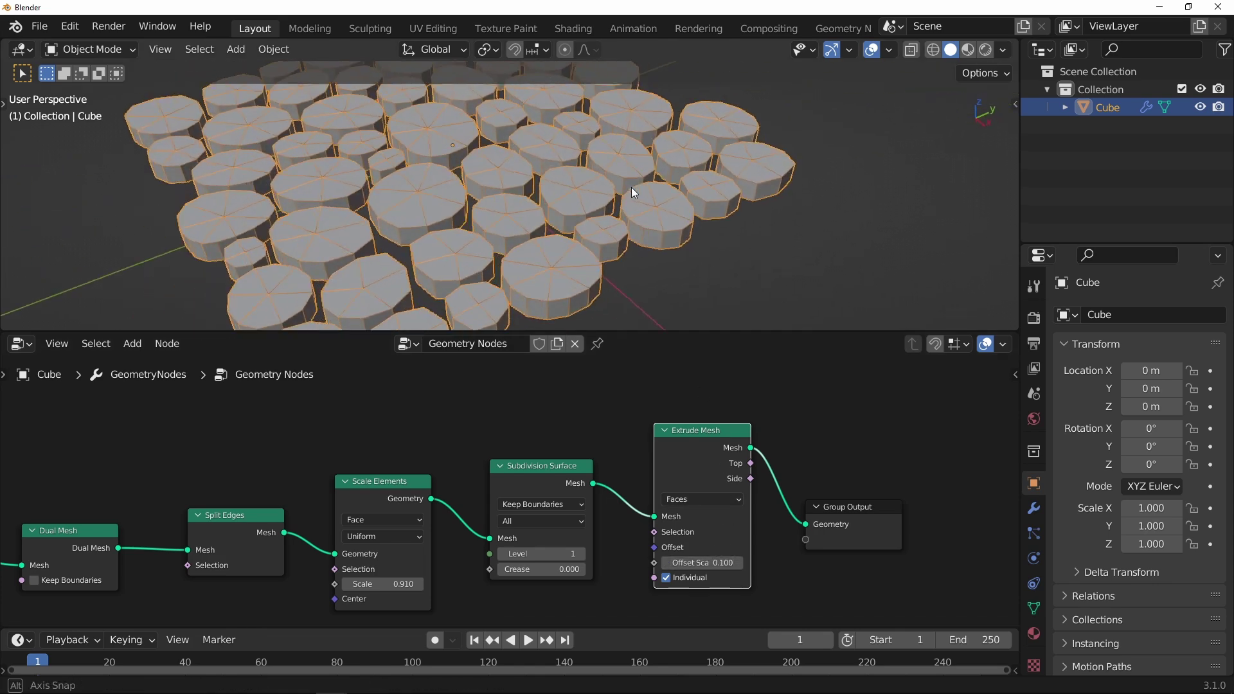
middle_click_drag(631, 187, 626, 282)
middle_click_drag(838, 137, 874, 148, "shift")
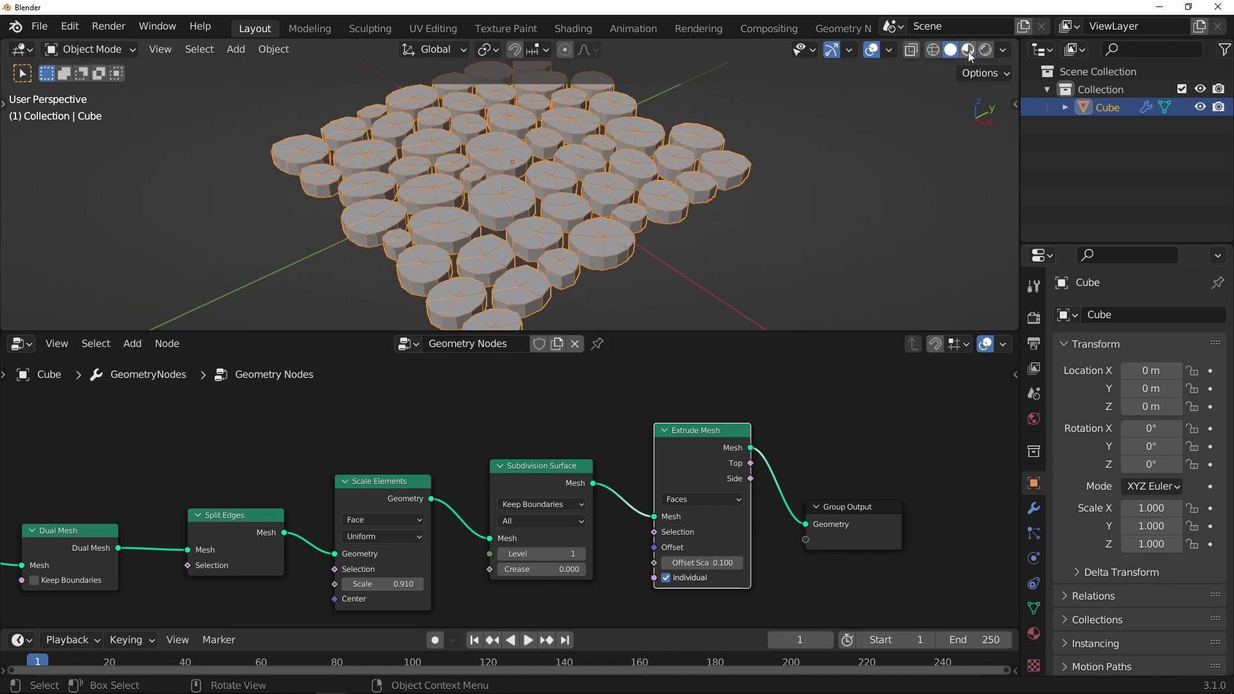
Switch the viewport to Material Preview shading and enable ambient occlusion with a distance of 3 m and a factor of 3
key("z")
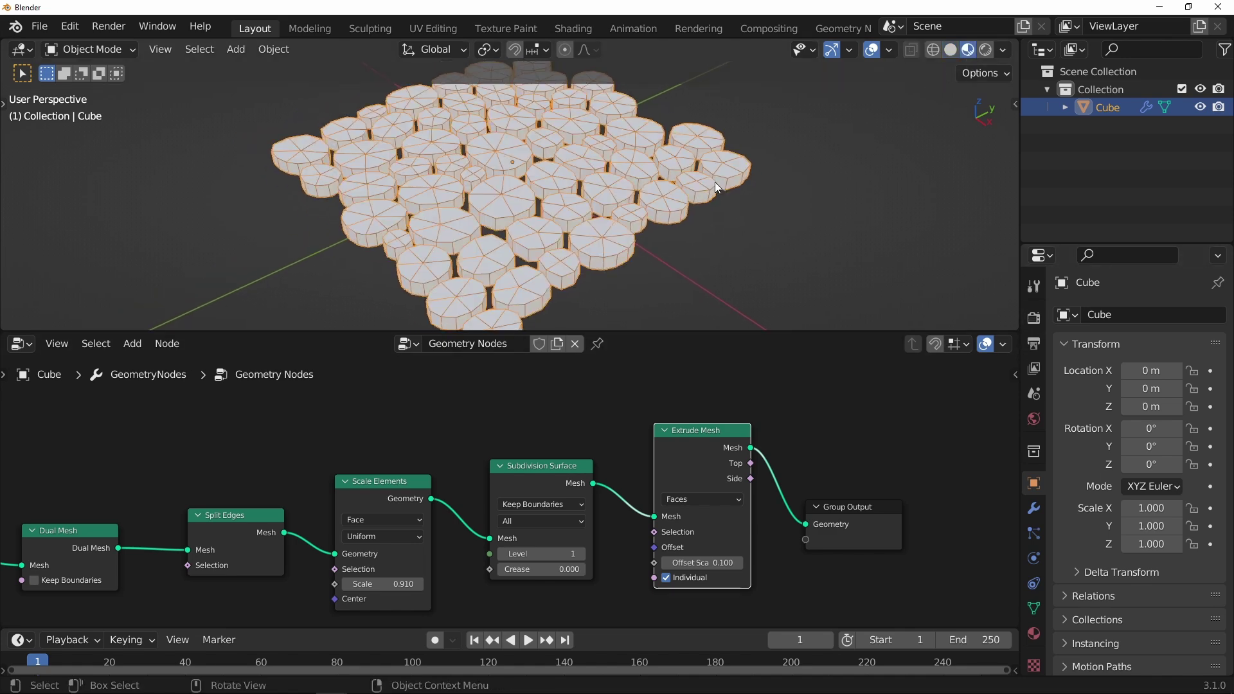
left_click(1034, 318)
left_click(1032, 344)
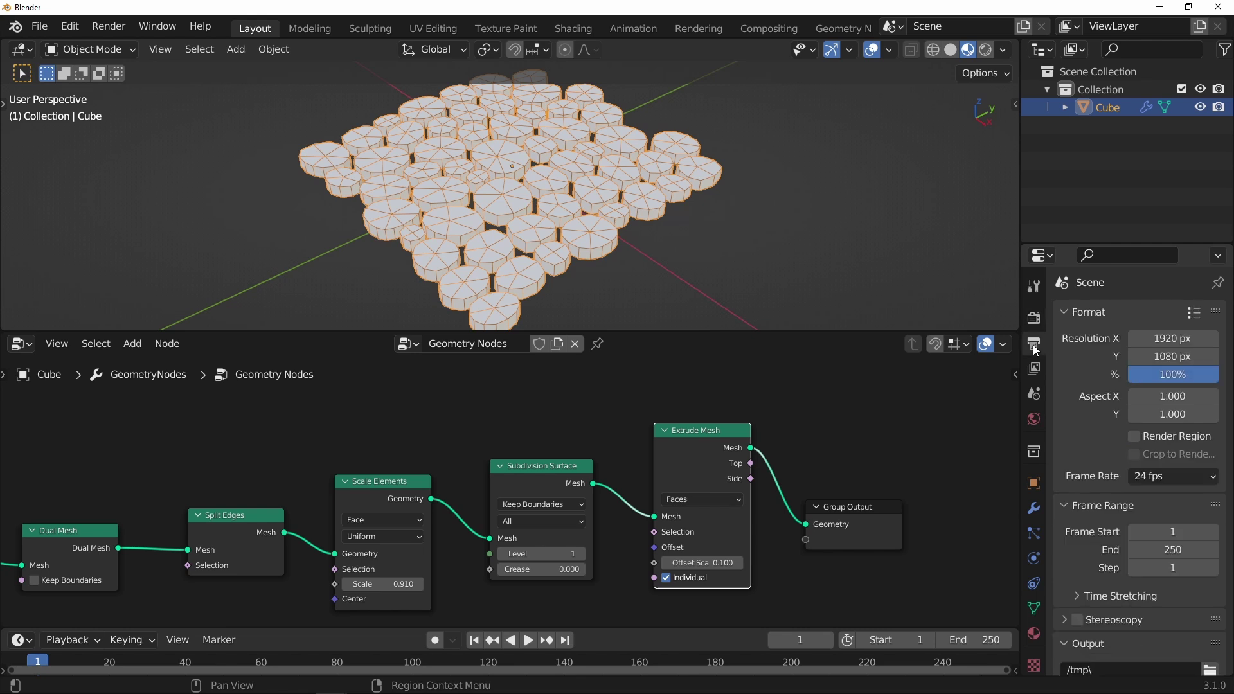
left_click(1033, 318)
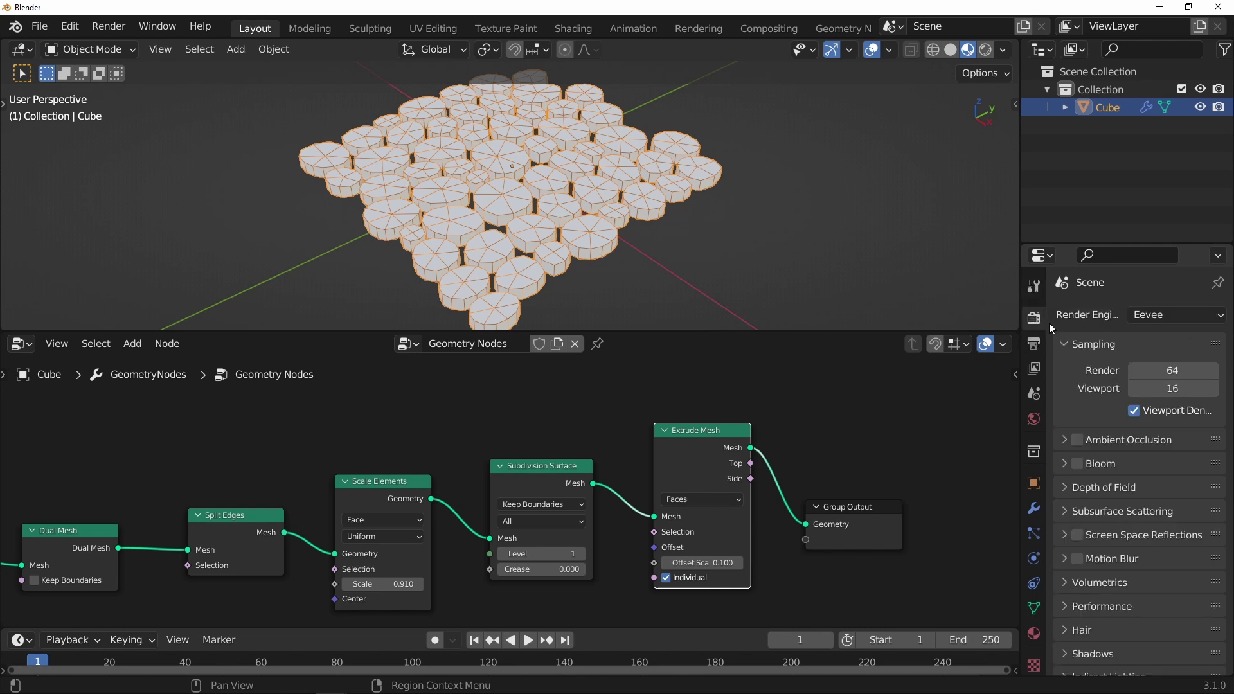
left_click(1063, 441)
left_click(1136, 466)
type("3")
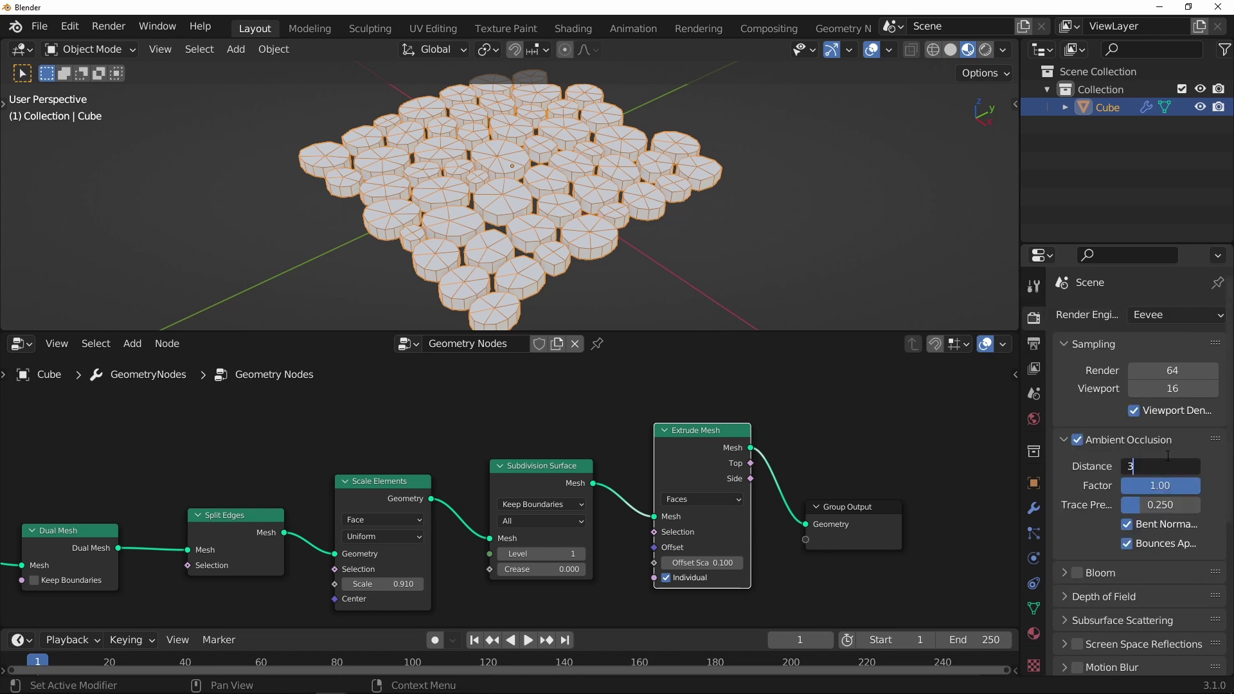
key("Return")
left_click(1156, 486)
type("3")
key("Return")
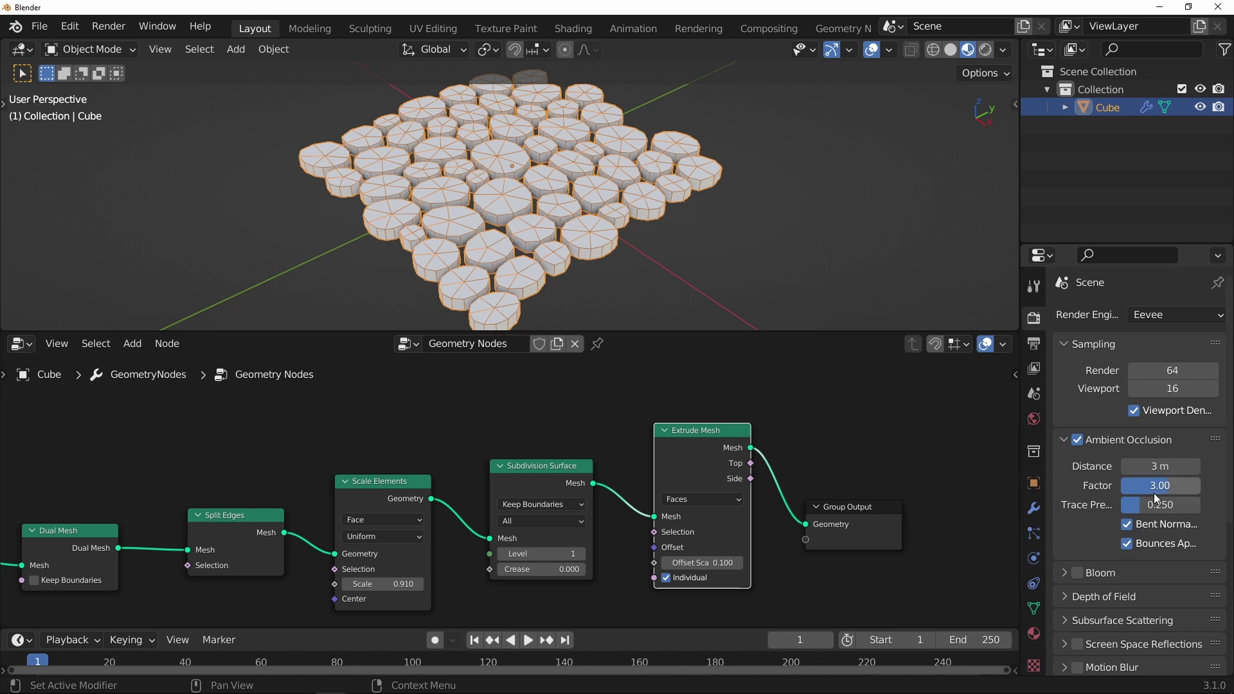
Turn off the Wireframe and Outline Selected overlays in the 3D viewport
scroll(680, 189, "up", 4)
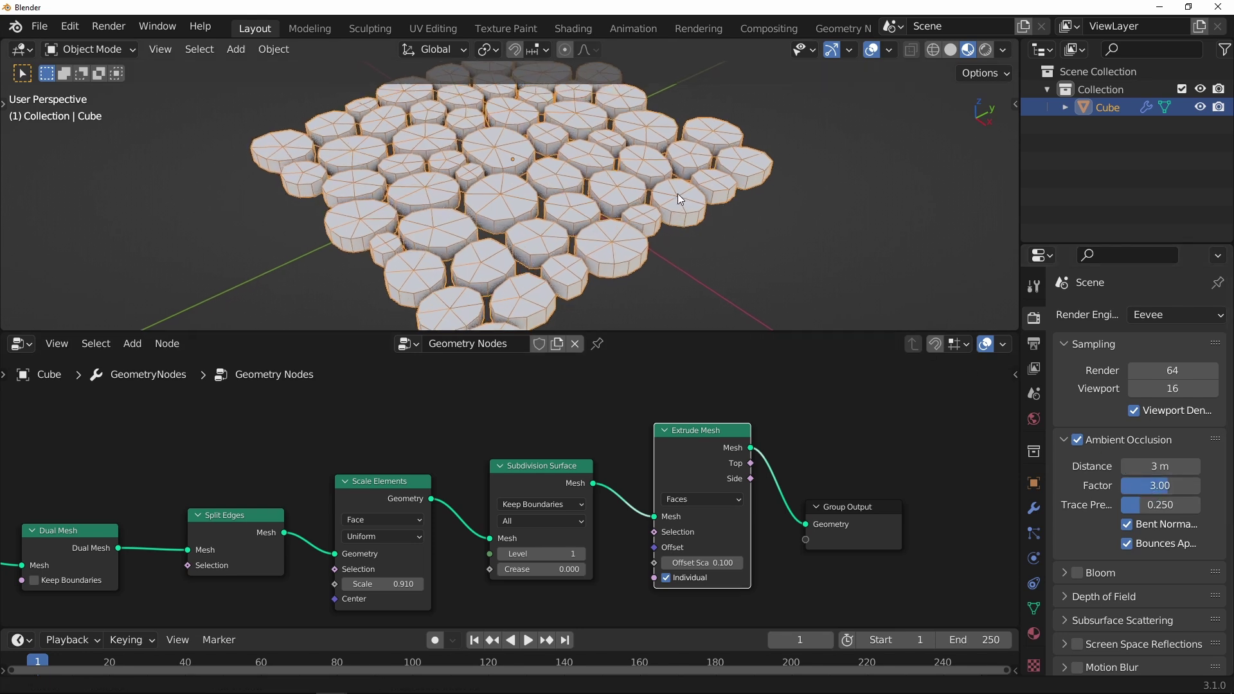
left_click(889, 51)
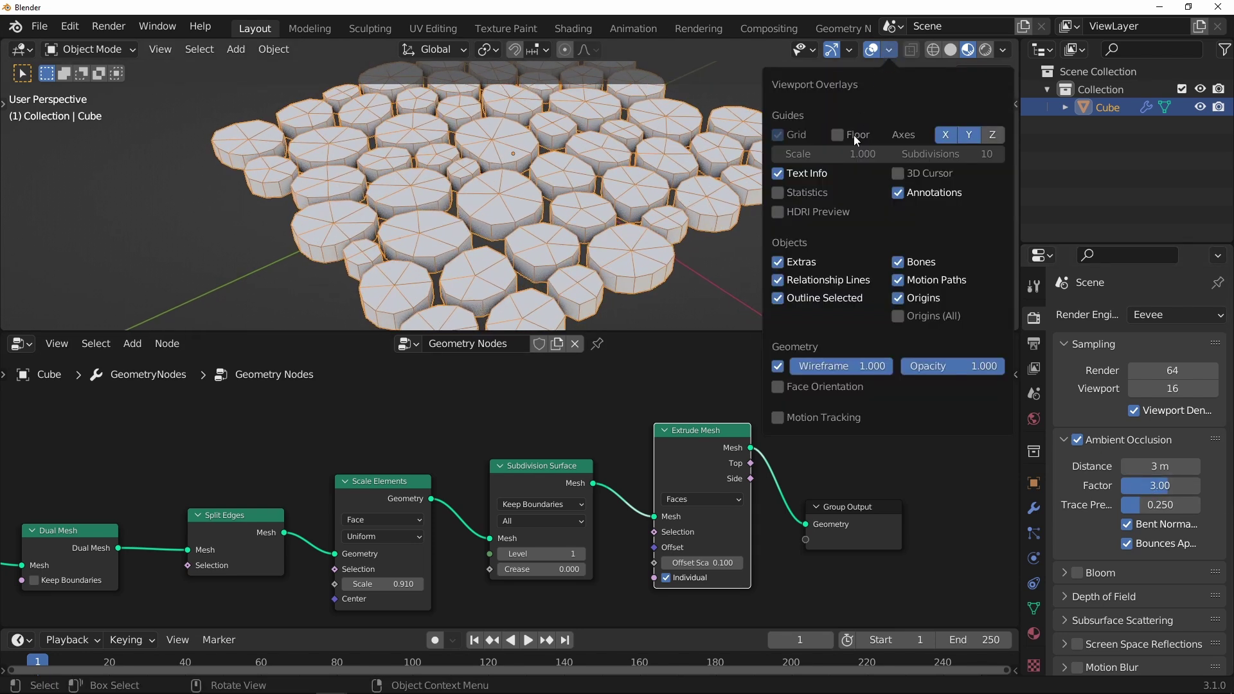
left_click(778, 366)
scroll(697, 196, "down", 3)
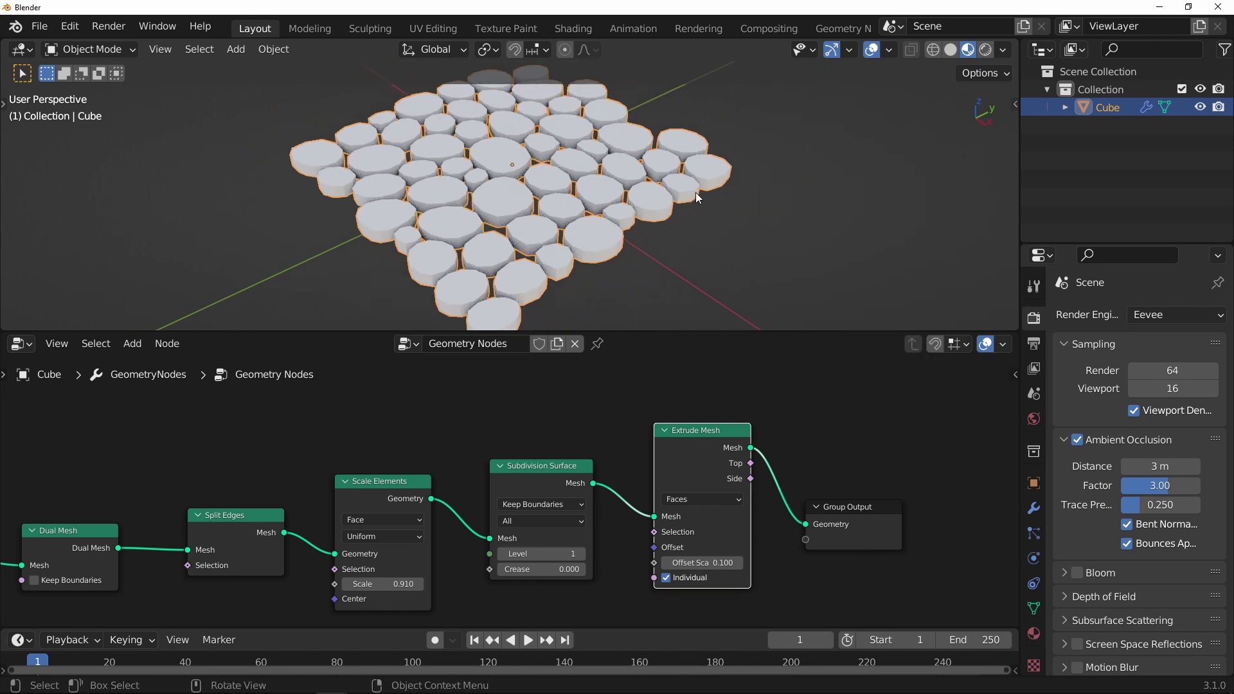
left_click(889, 49)
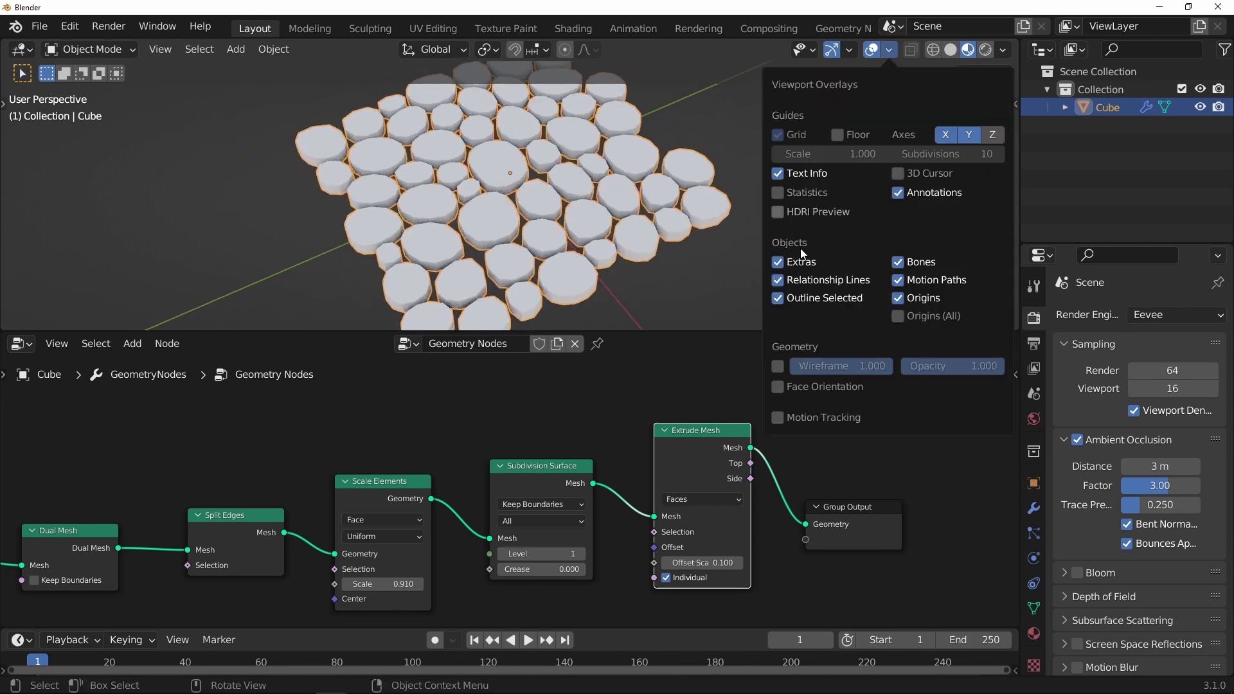
left_click(777, 298)
middle_click_drag(761, 287, 499, 113)
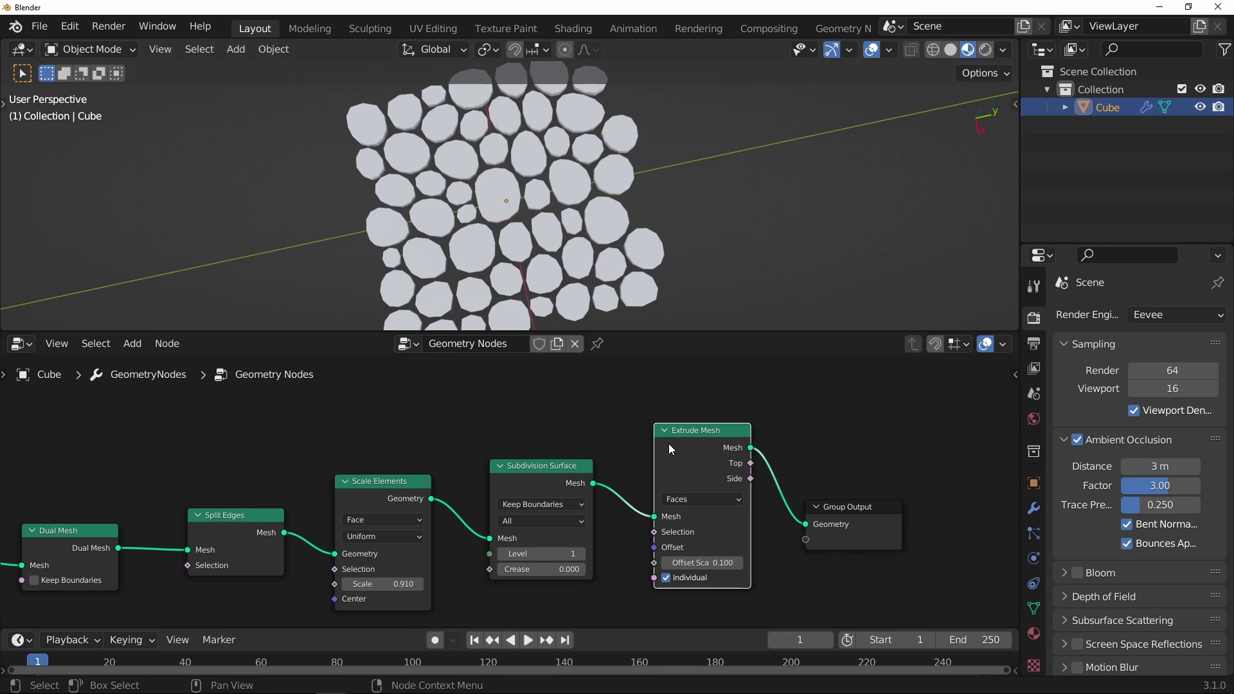
Move Group Output away and insert a duplicate of the Subdivision Surface node between Extrude Mesh and Group Output
middle_click_drag(668, 443, 406, 440)
left_click(595, 498)
left_click_drag(596, 499, 671, 483)
middle_click_drag(557, 231, 541, 226)
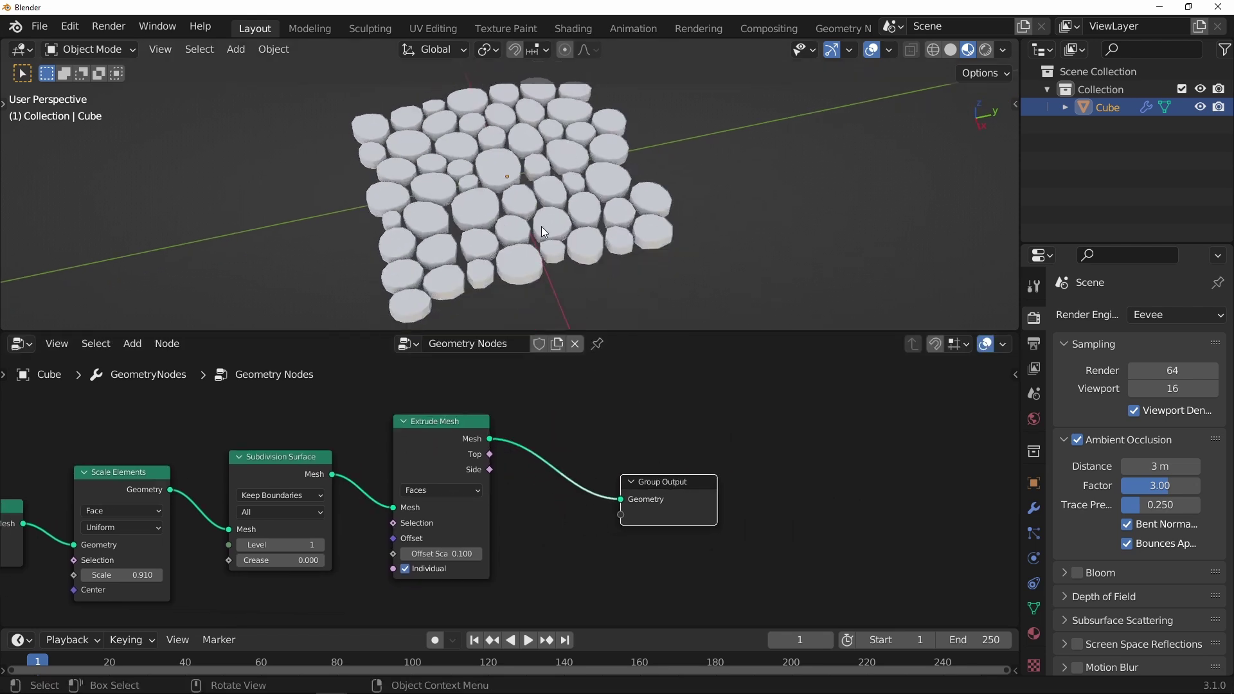
scroll(501, 492, "up", 2)
left_click(252, 454)
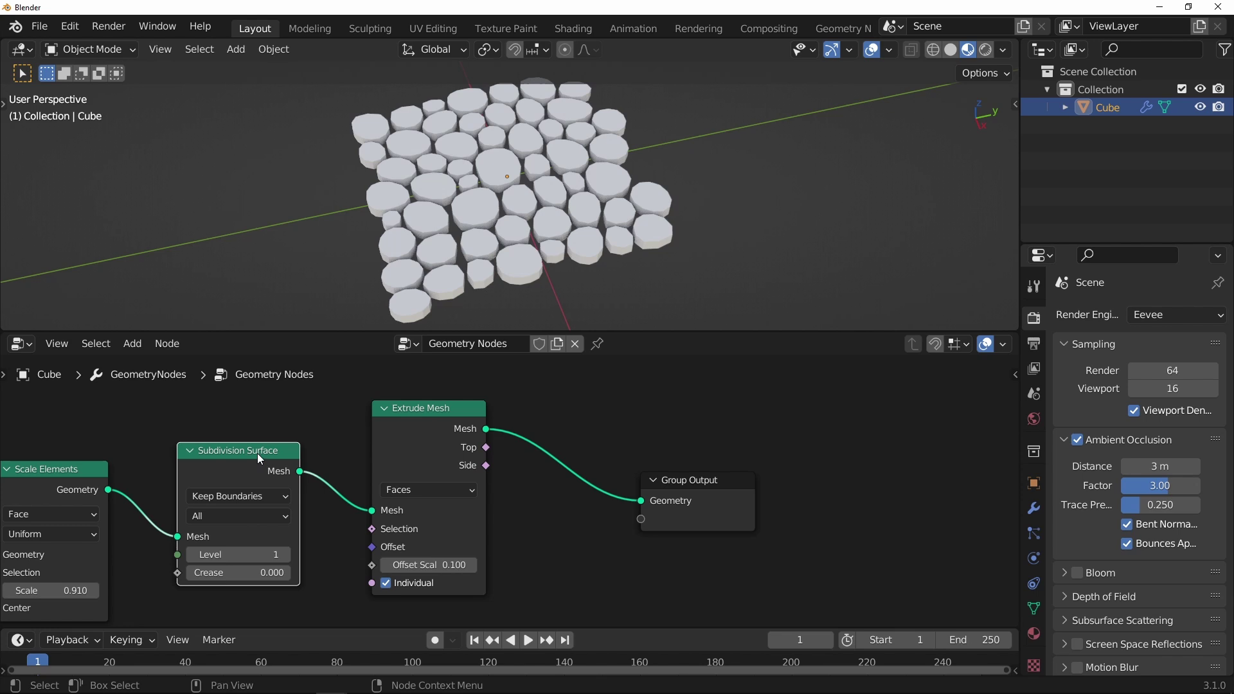
key("shift+d")
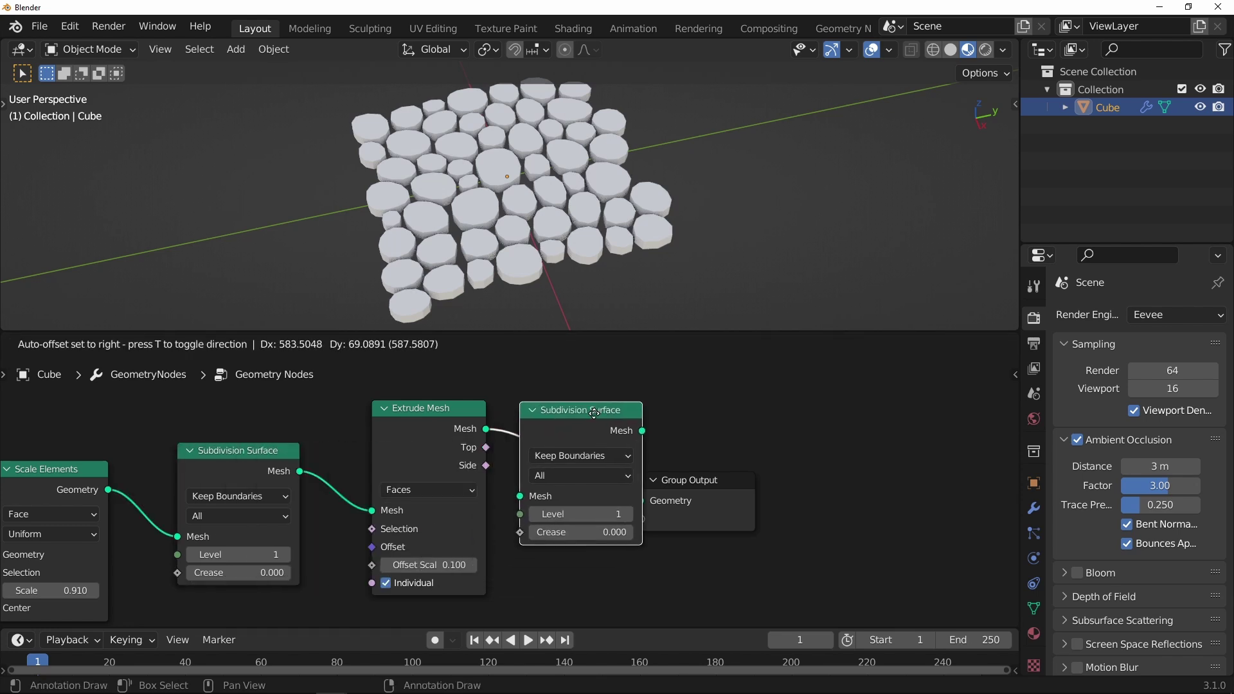
left_click(604, 415)
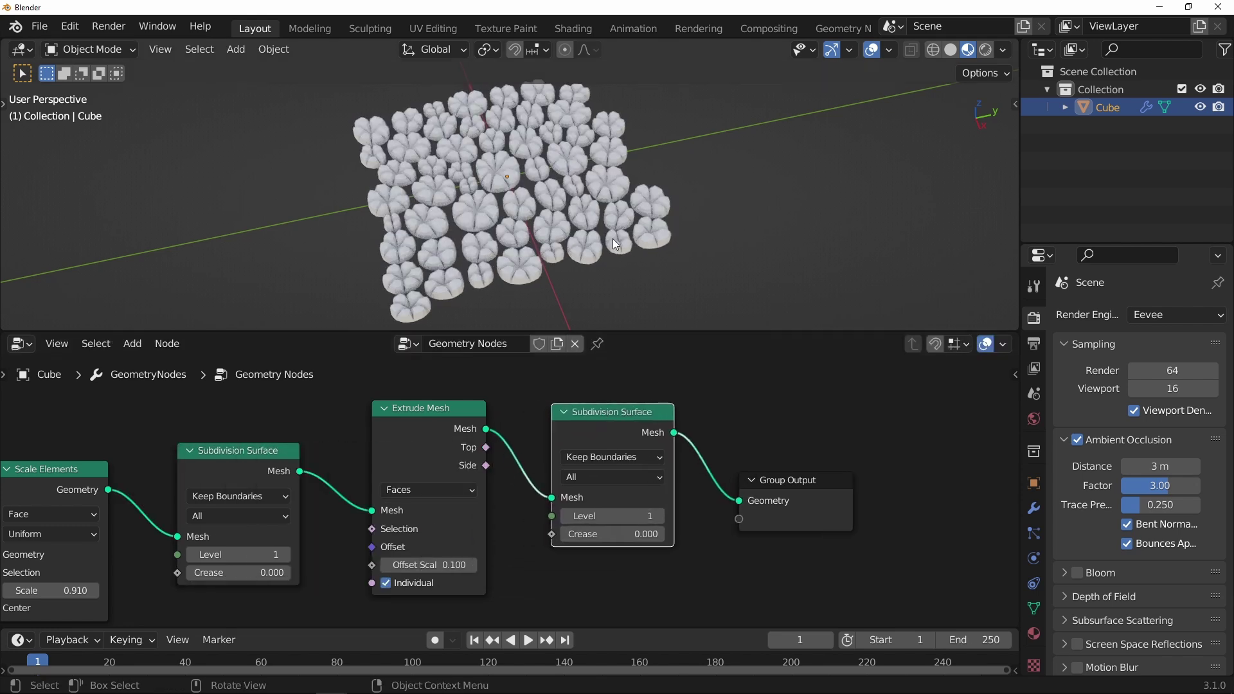
Disable the Individual option on the Extrude Mesh node so each stone extrudes as one piece
scroll(561, 198, "up", 2)
scroll(589, 210, "up", 5)
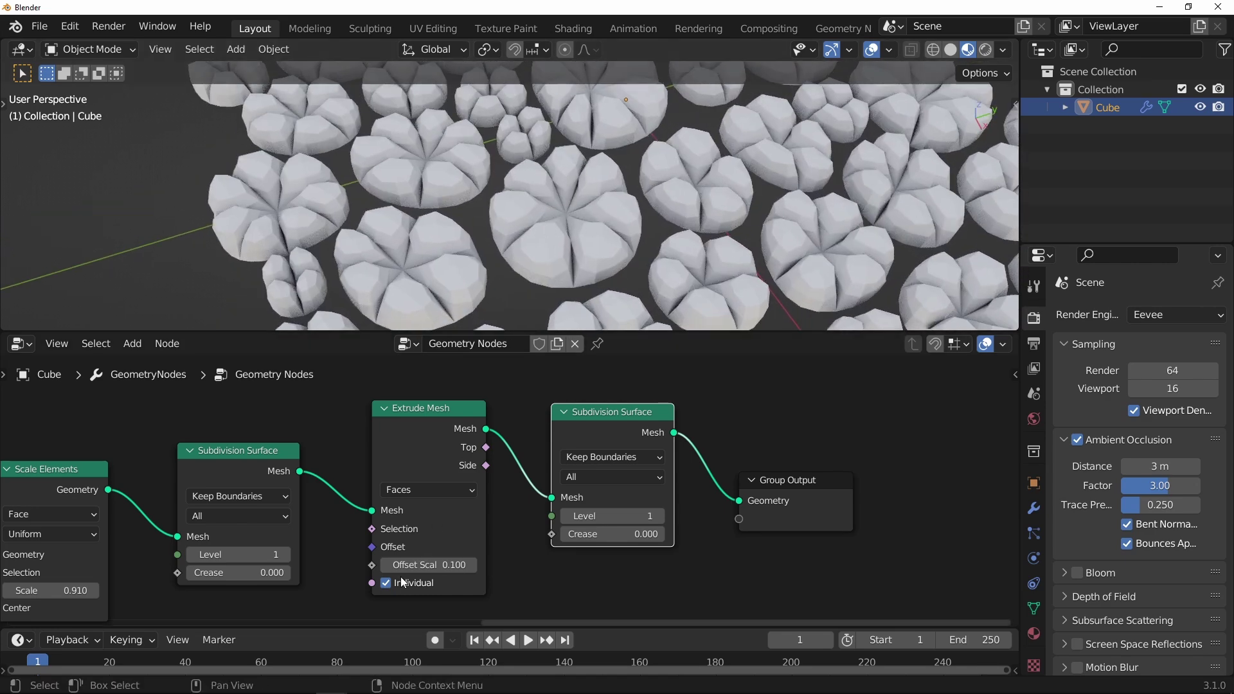
left_click(435, 424)
key("g")
right_click(438, 417)
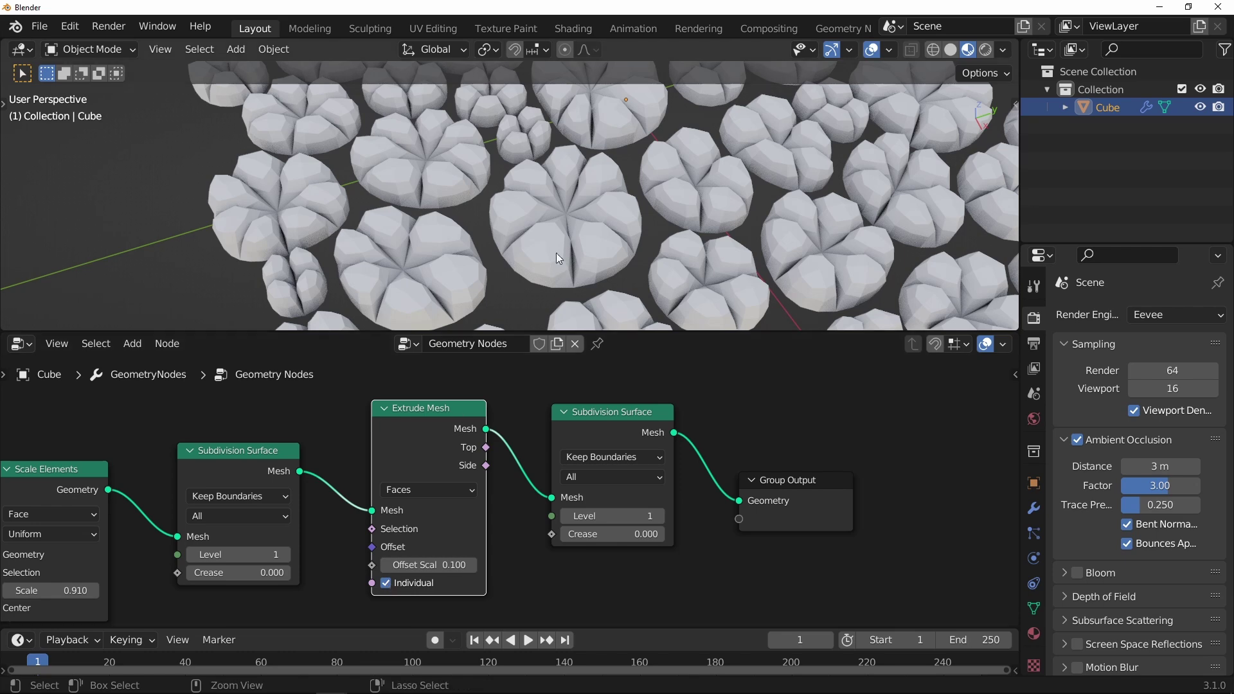
scroll(602, 207, "down", 5)
mouse_move(601, 207)
middle_mouse_down()
mouse_move(599, 273)
mouse_move(635, 188)
mouse_move(607, 195)
middle_mouse_up()
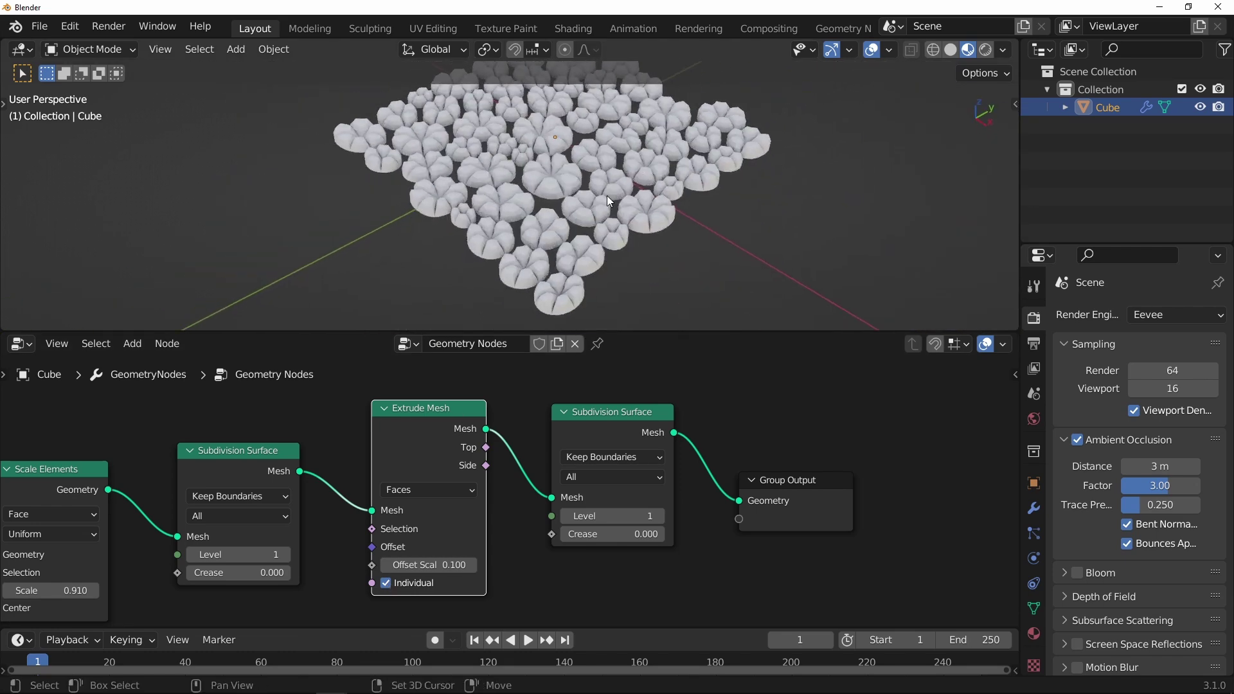
scroll(606, 195, "up", 5)
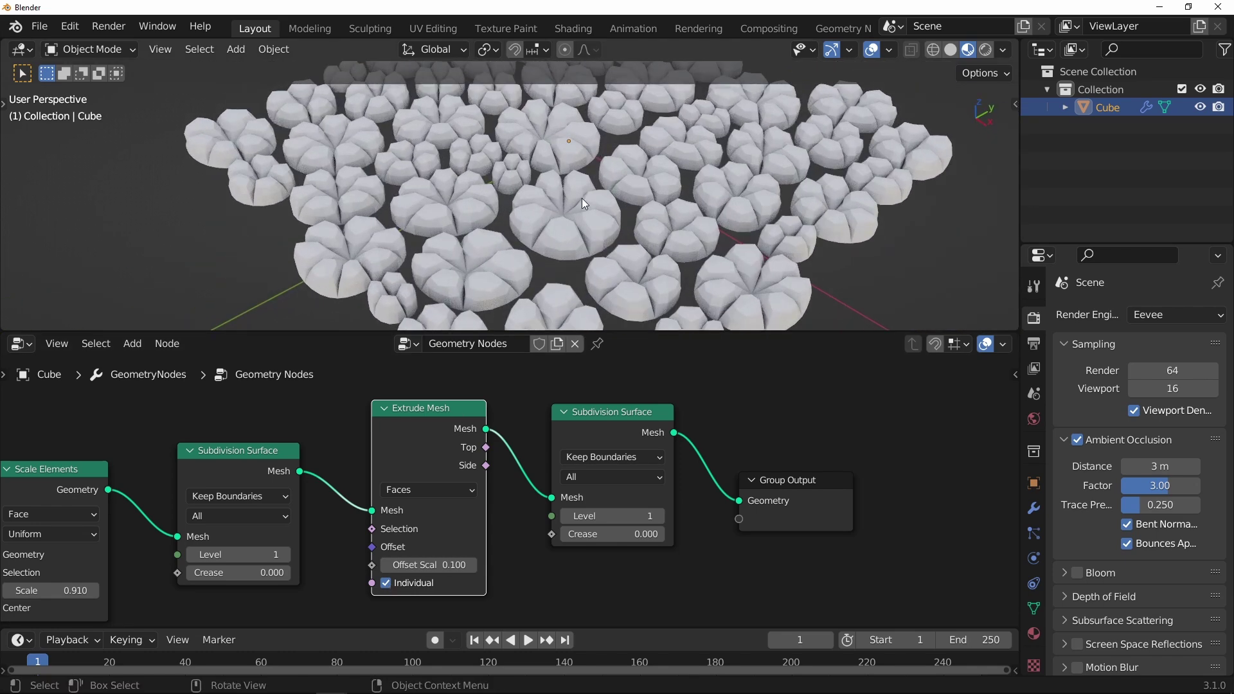
left_click(385, 583)
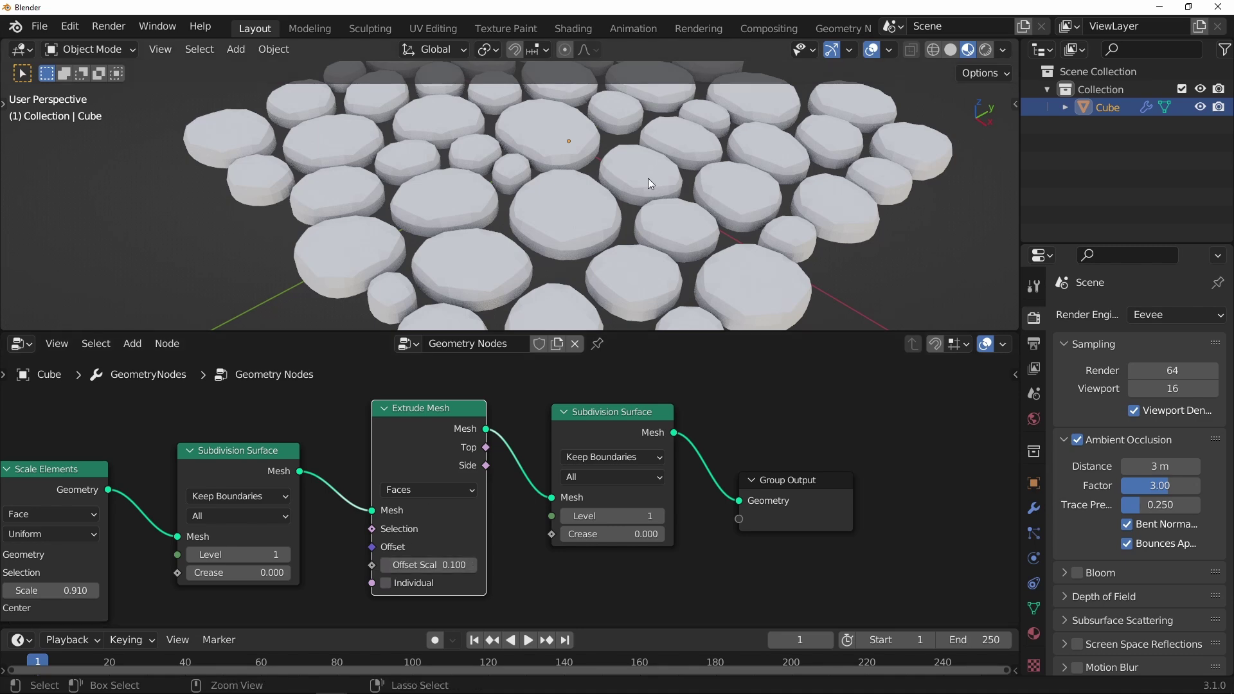
scroll(647, 179, "down", 8)
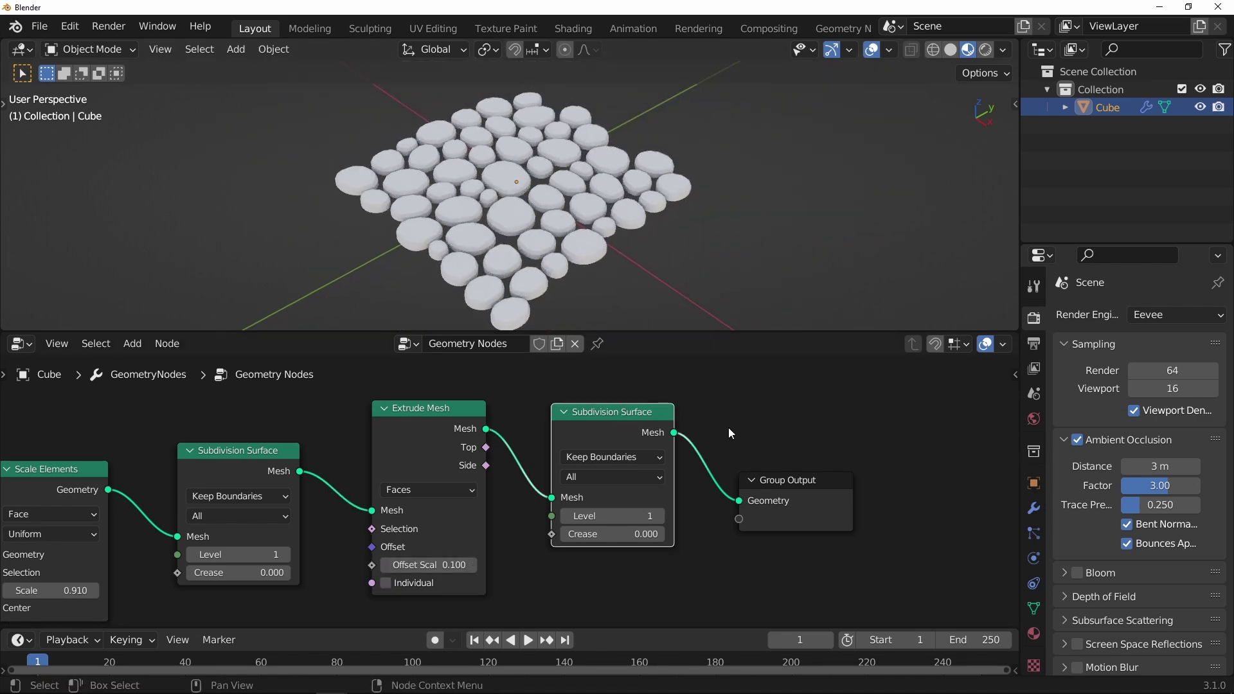
Move Group Output further away and insert a Set Shade Smooth node between the second Subdivision Surface and Group Output
left_click_drag(783, 480, 831, 468)
middle_click_drag(771, 417, 524, 416)
left_click_drag(596, 470, 728, 471)
middle_click_drag(617, 420, 604, 474)
left_click(593, 442)
key("shift+a")
mouse_move(593, 447)
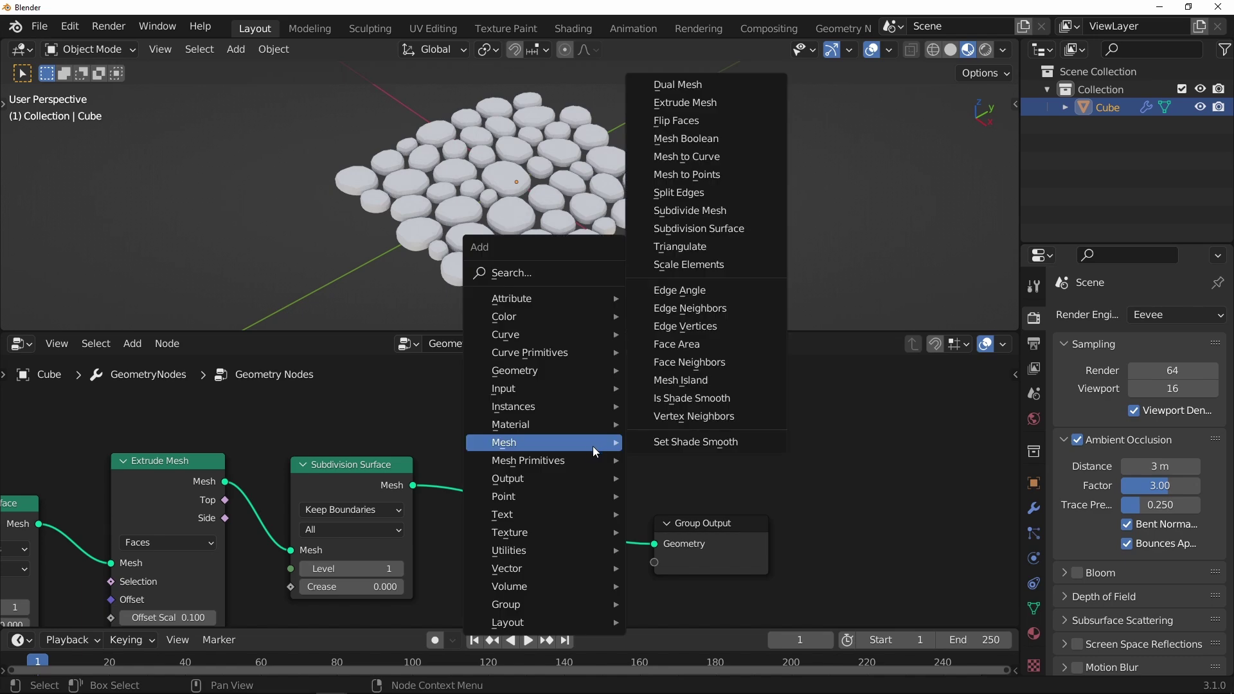
left_click(668, 441)
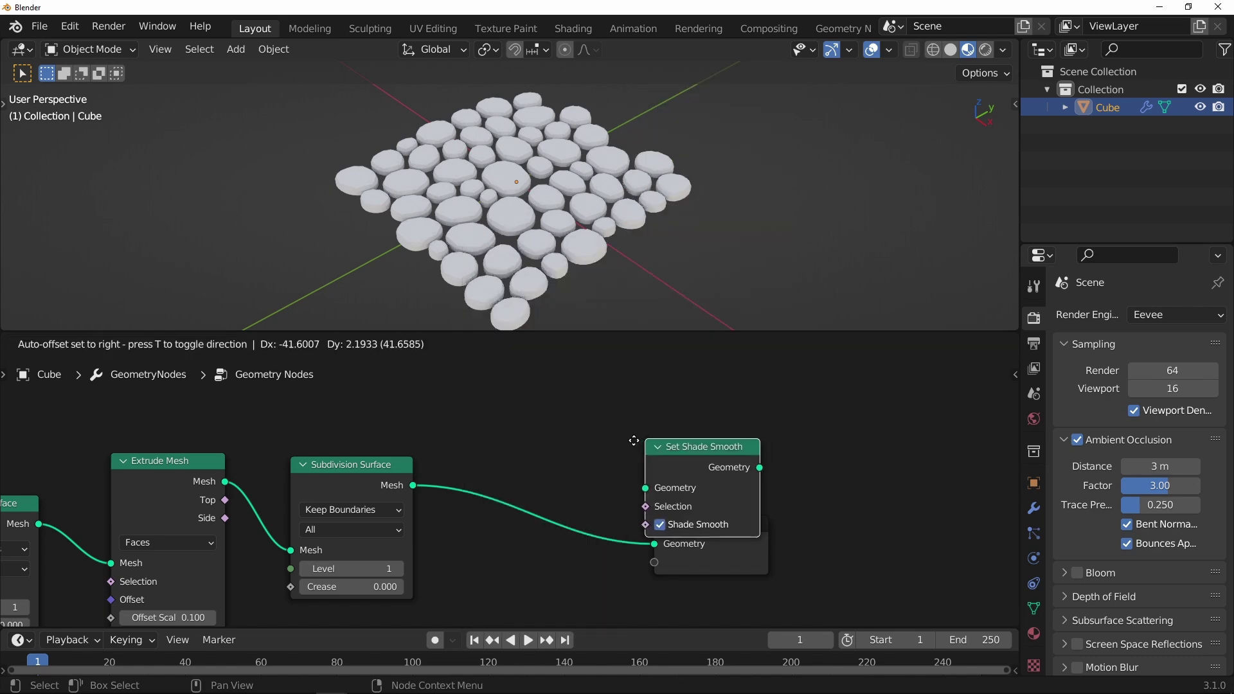
left_click(511, 461)
Mute and unmute the Set Shade Smooth node to compare flat and smooth shading on the stones
scroll(594, 163, "up", 5)
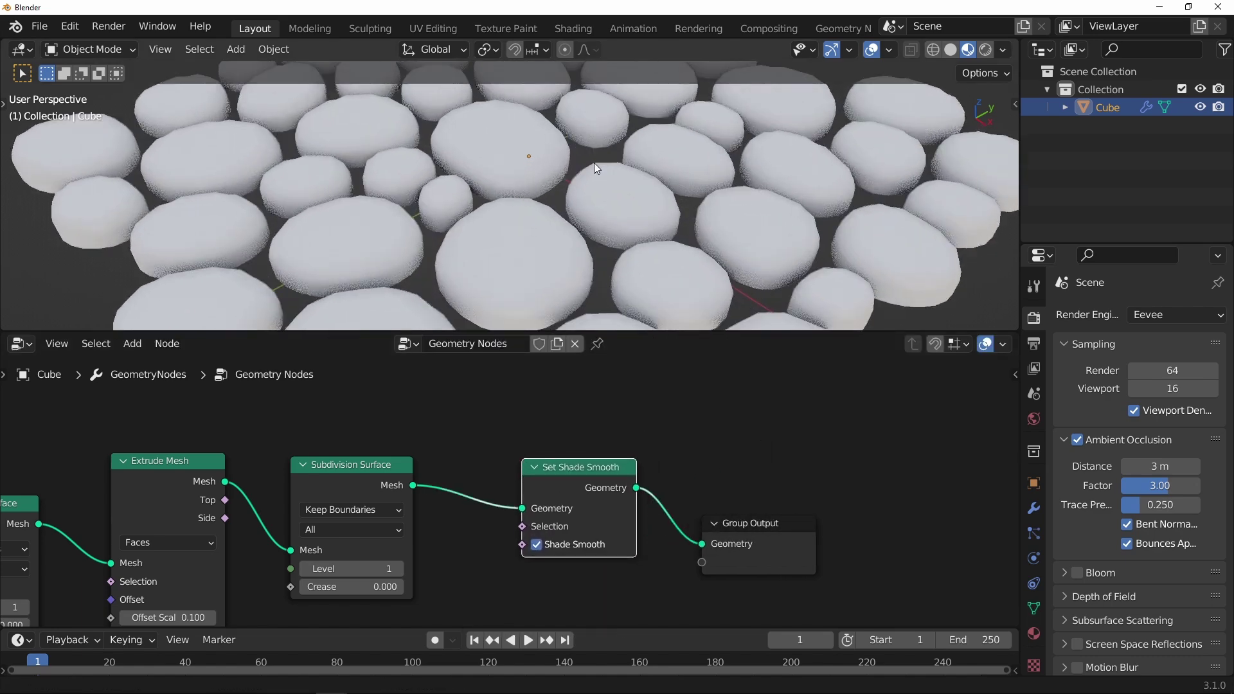
scroll(595, 164, "up", 2)
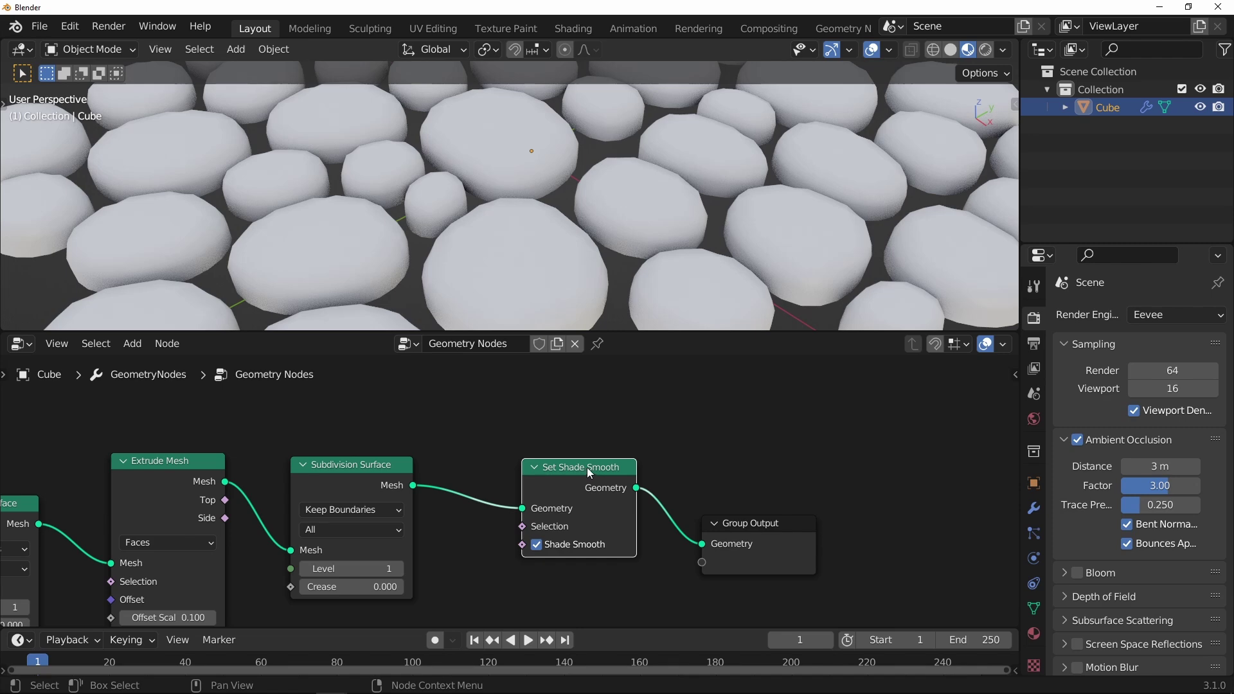
key("m")
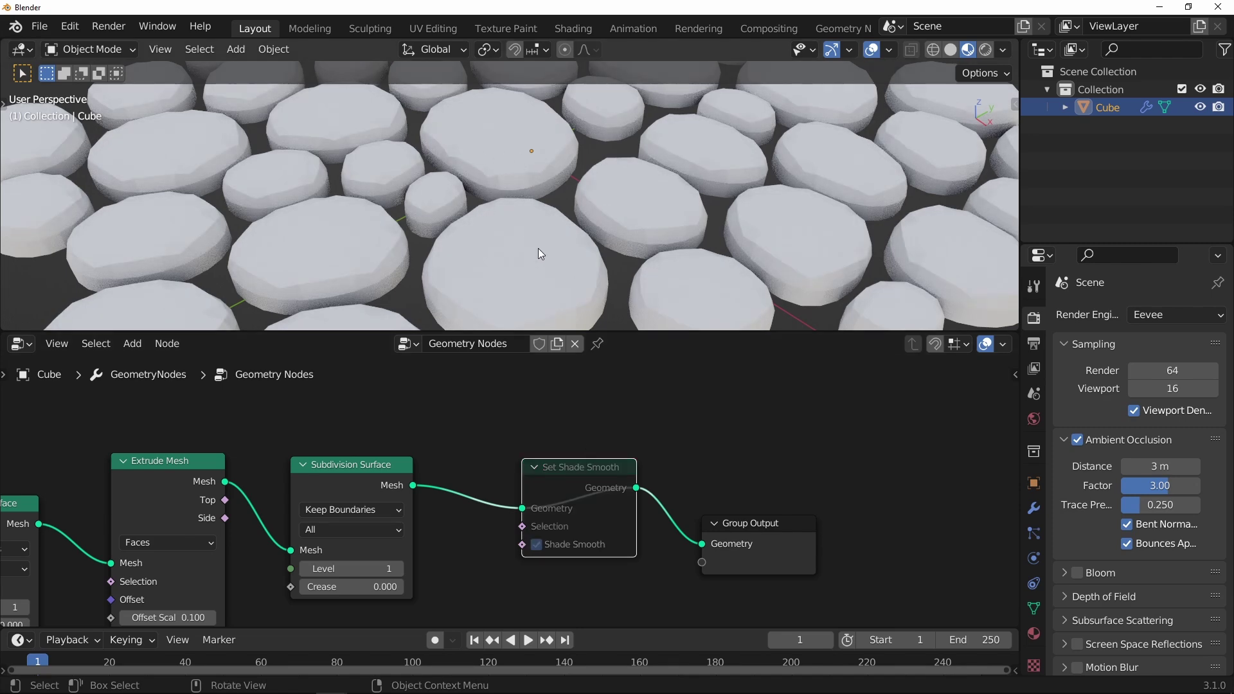
key("m")
key("m")
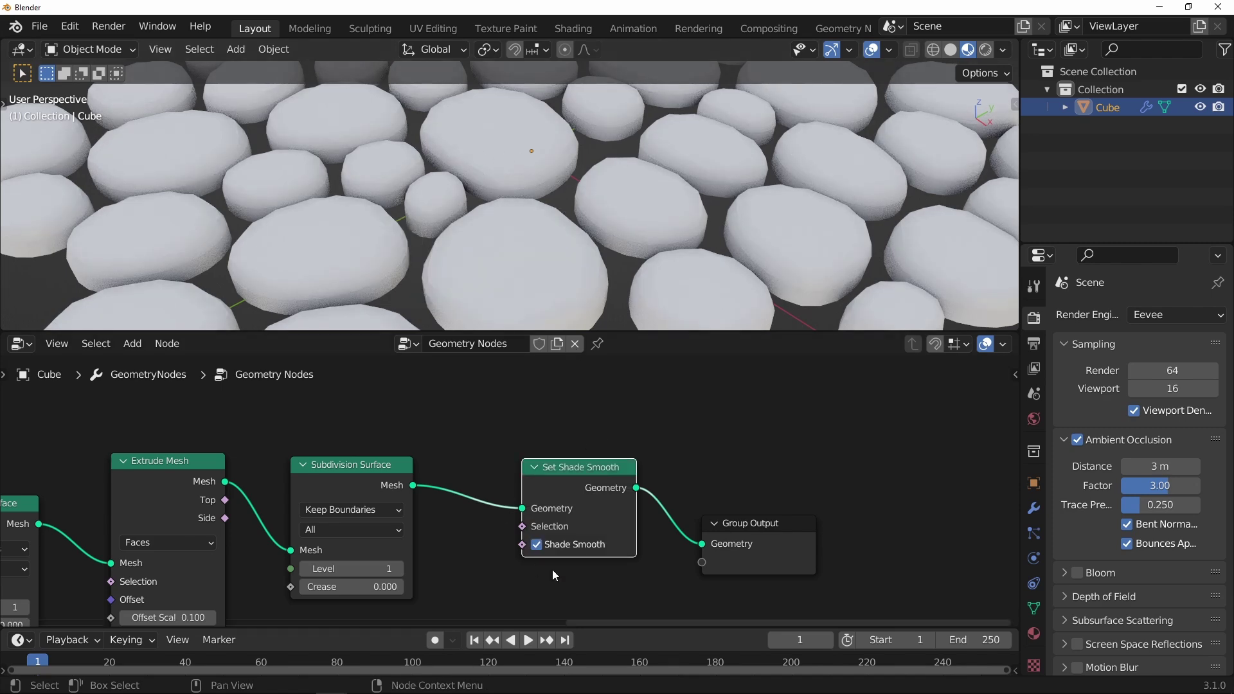
scroll(641, 191, "down", 5)
scroll(626, 207, "down", 2)
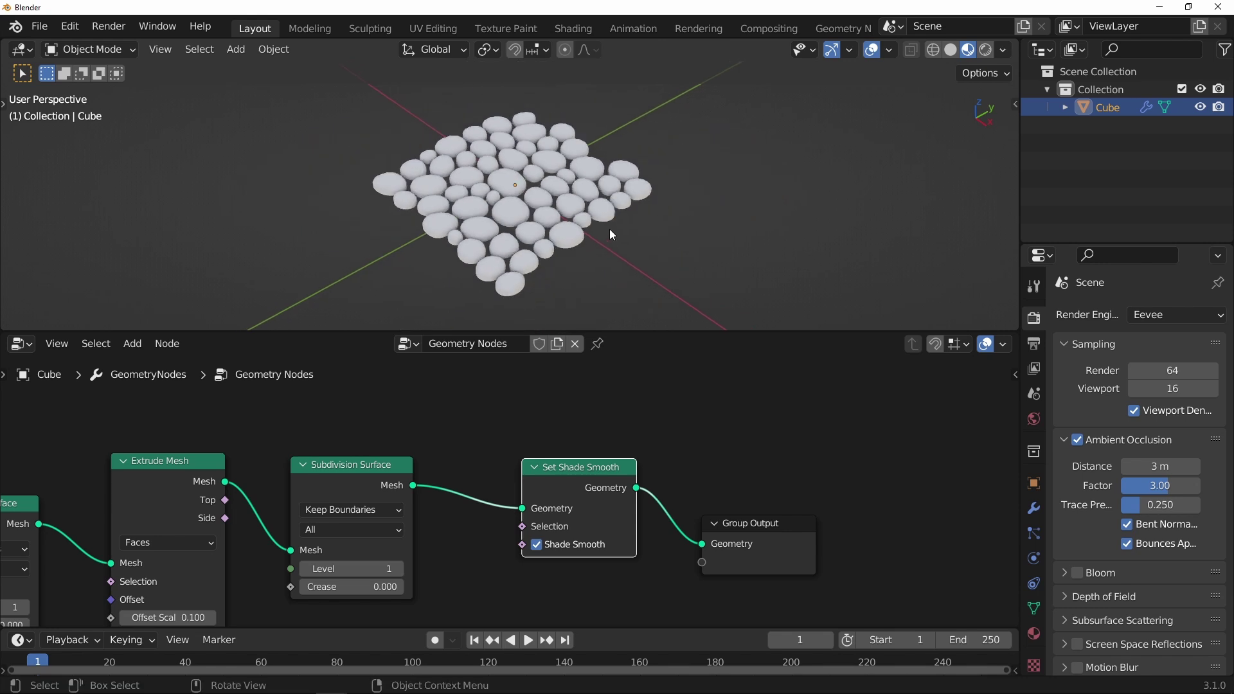
middle_click_drag(609, 228, 626, 354)
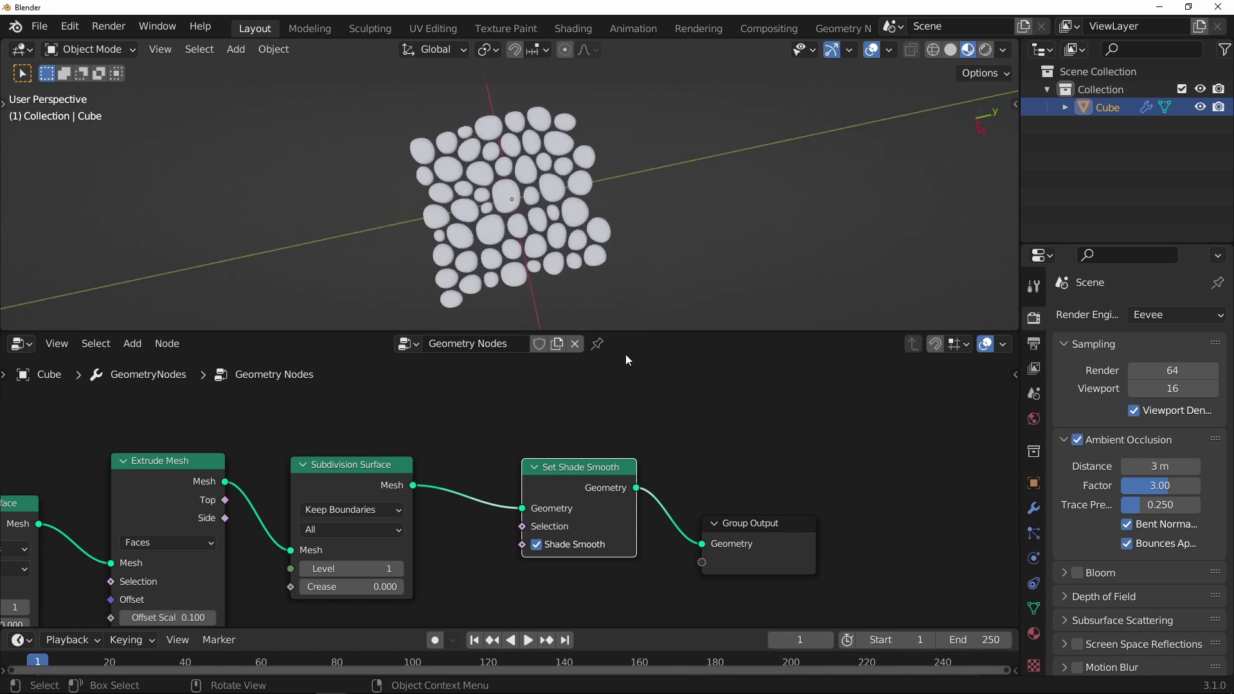
Move Set Shade Smooth and the second Subdivision Surface closer to Extrude Mesh, and shift Group Output away to make room
left_click_drag(743, 526, 817, 499)
left_click_drag(565, 466, 542, 467)
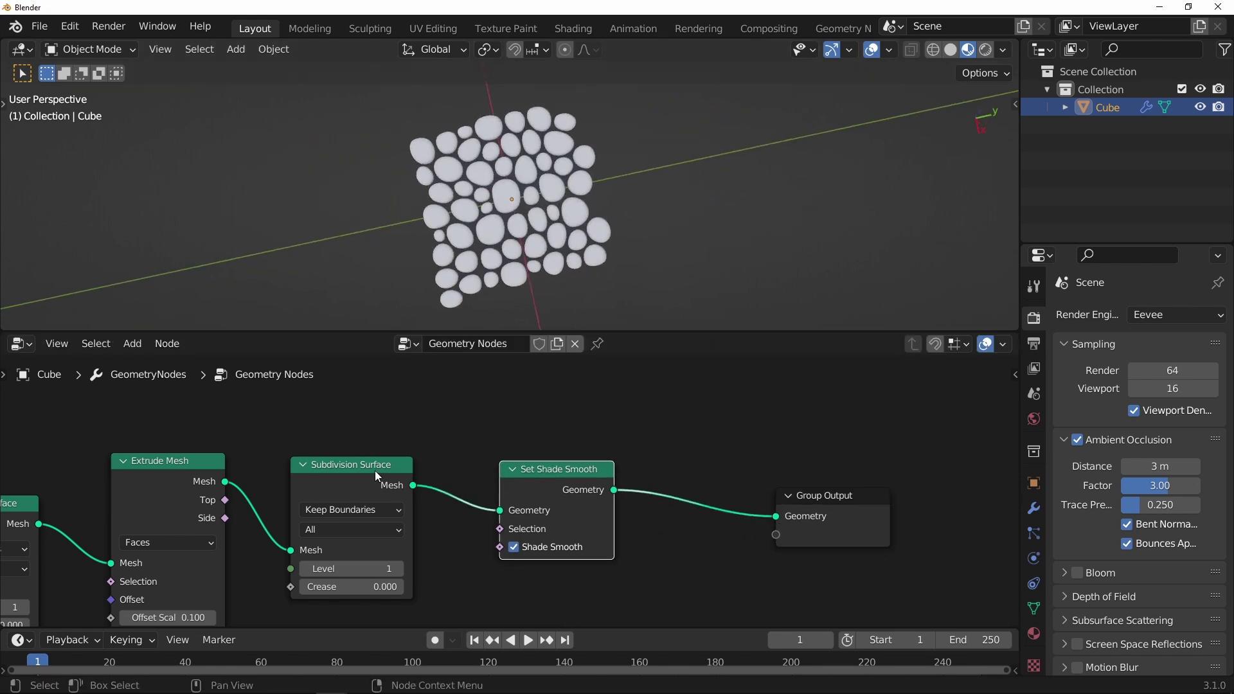
left_click_drag(376, 471, 363, 471)
scroll(501, 454, "down", 6)
middle_click_drag(489, 460, 437, 462)
left_click_drag(660, 497, 705, 493)
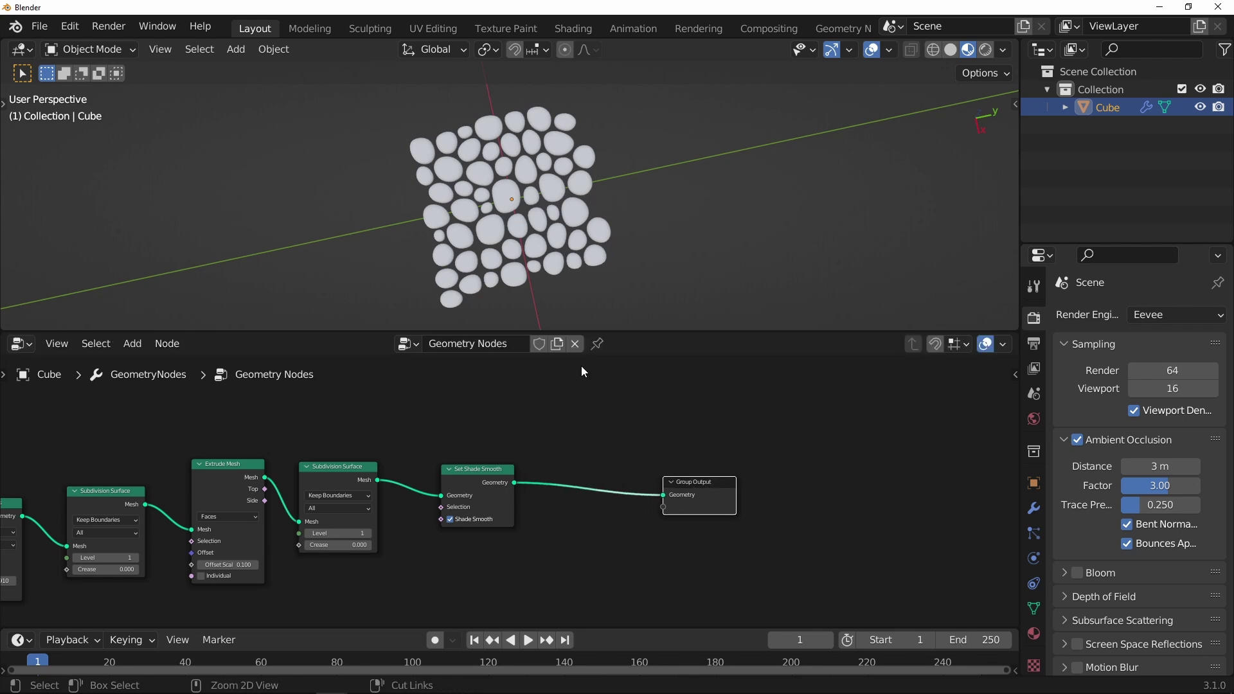
Shift Group Output away and add a Mesh Island node below the link between Set Shade Smooth and Group Output
middle_click_drag(572, 302, 400, 179)
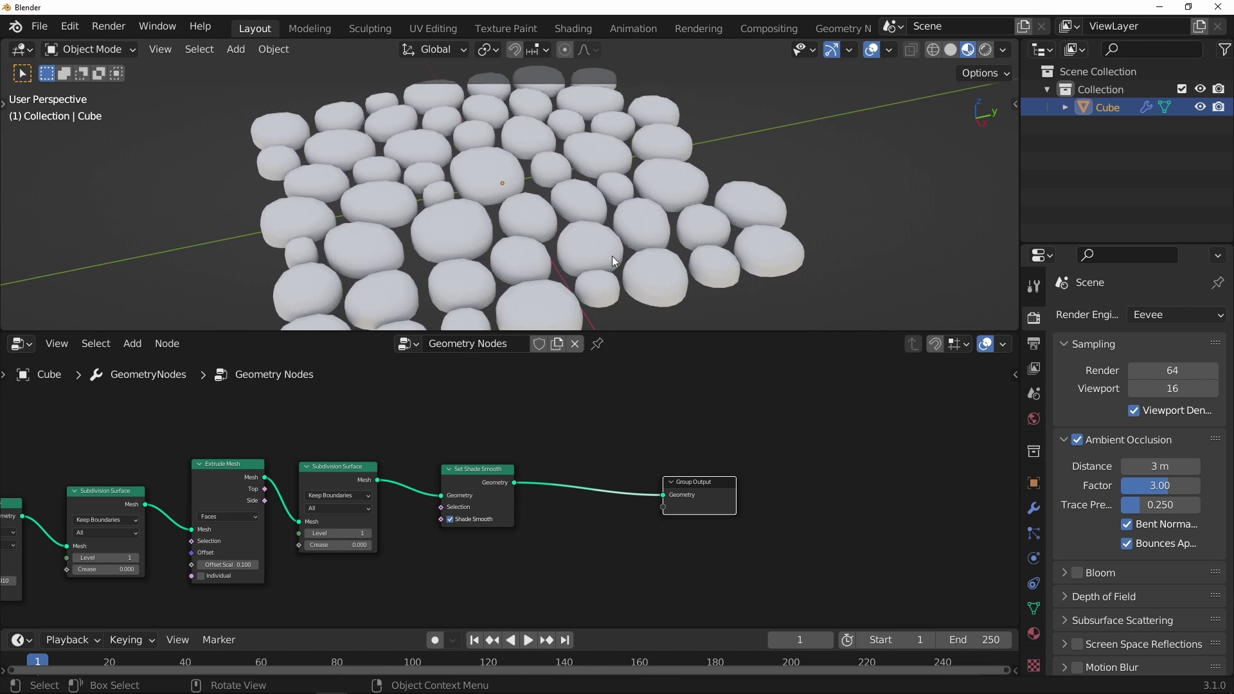
left_click_drag(695, 487, 730, 485)
middle_click_drag(698, 412, 637, 429)
left_click(637, 429)
key("shift+a")
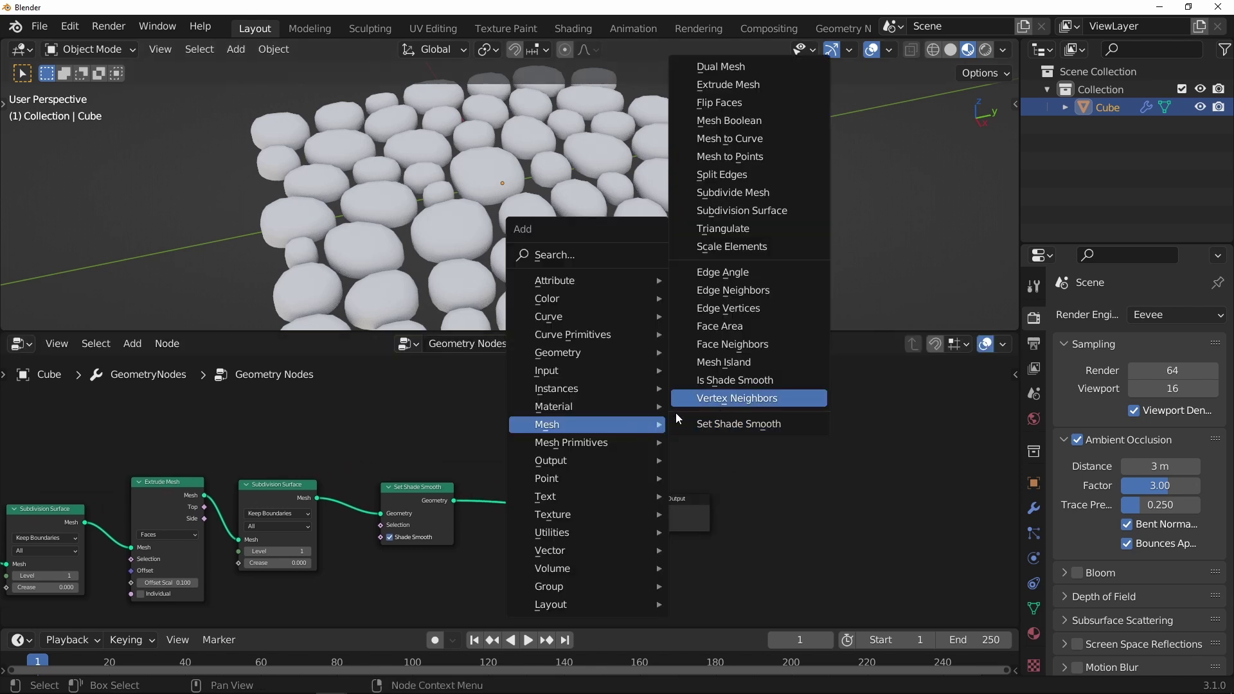
left_click(740, 364)
left_click(472, 567)
middle_click_drag(525, 501, 534, 459)
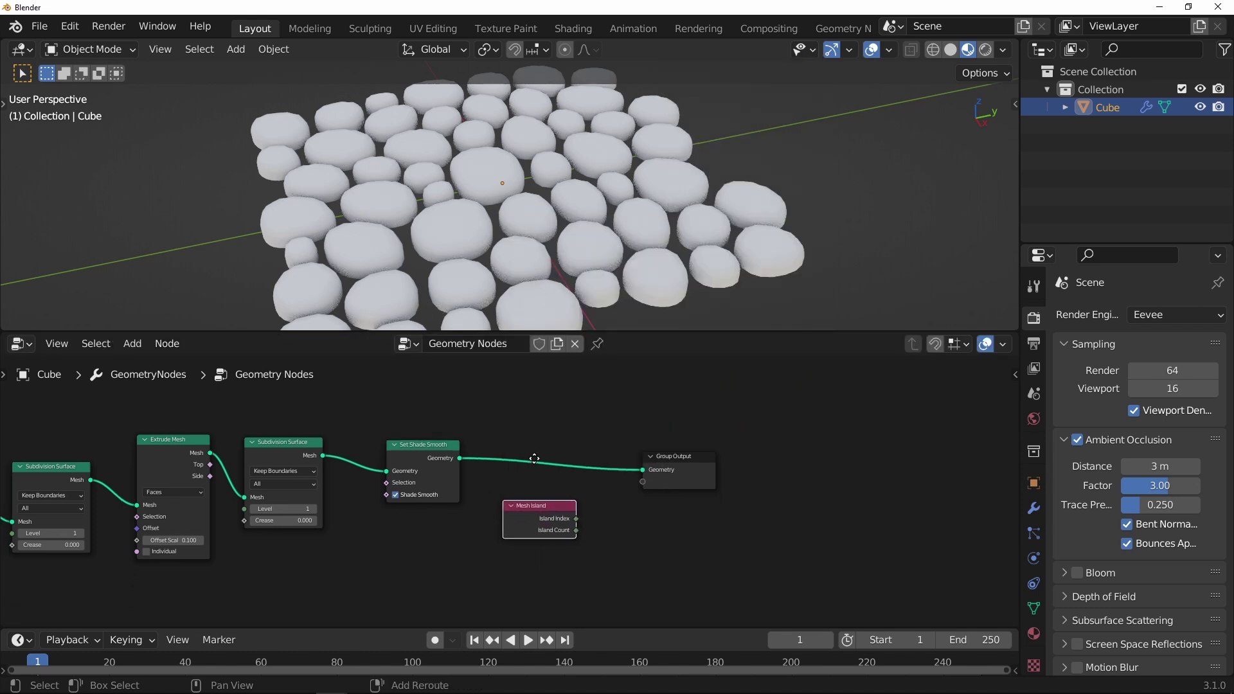
scroll(571, 293, "up", 2)
left_click_drag(549, 500, 526, 508)
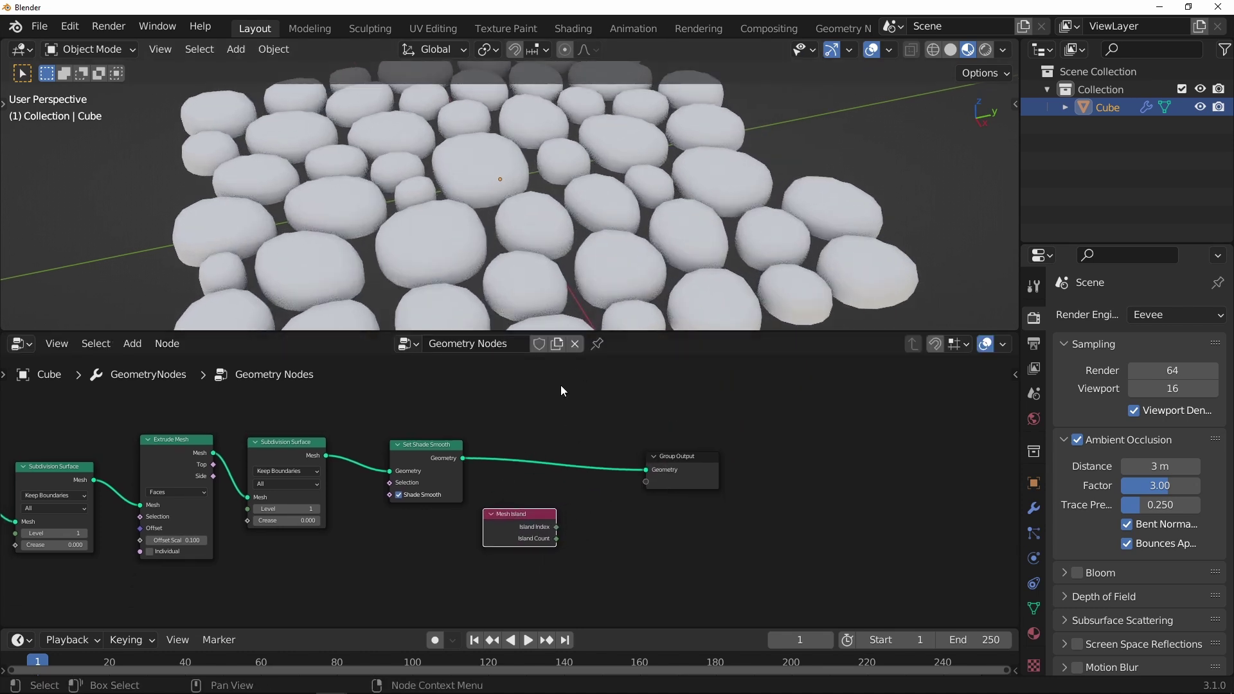
Examine the separate stones from several angles and nudge the Mesh Island node closer beneath Set Shade Smooth
scroll(548, 475, "up", 3)
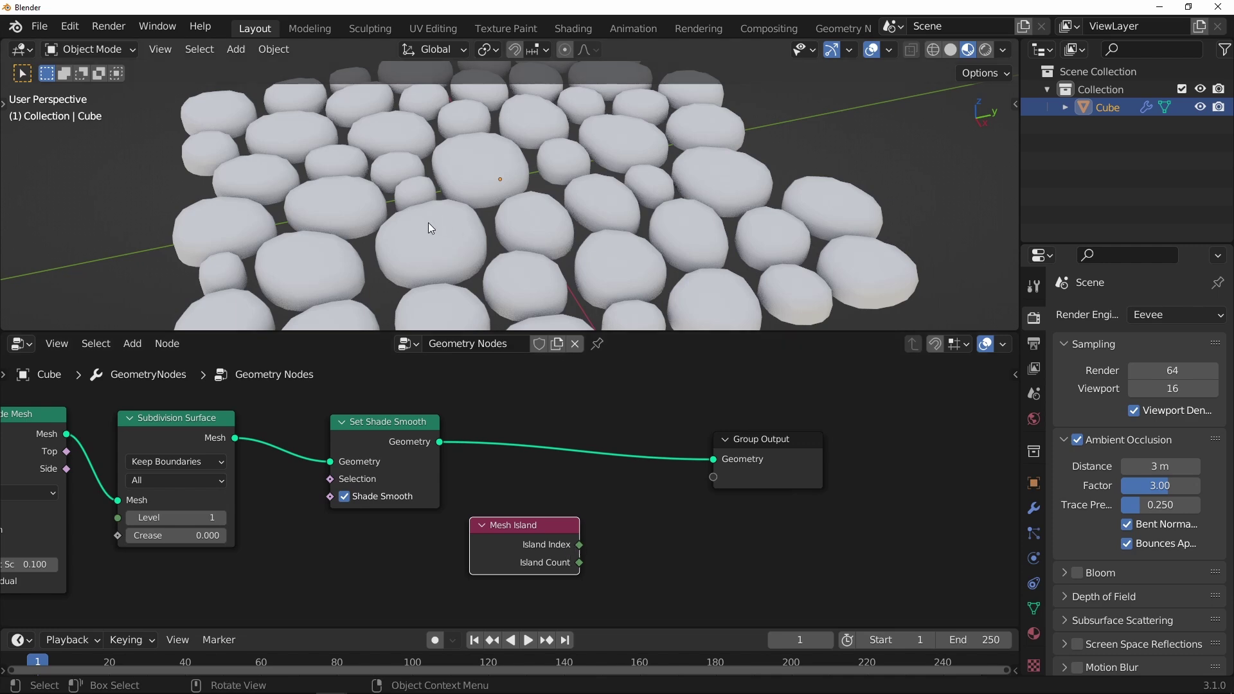
scroll(474, 220, "down", 4)
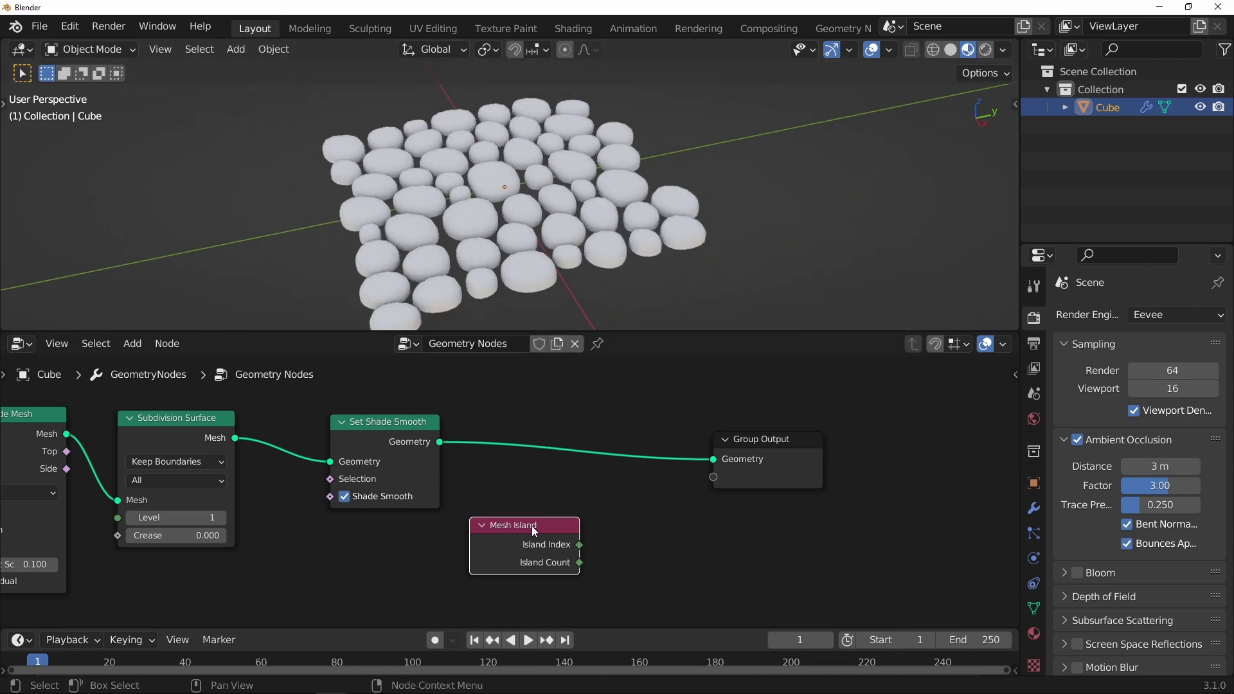
left_click_drag(531, 526, 514, 530)
middle_click_drag(489, 276, 437, 155)
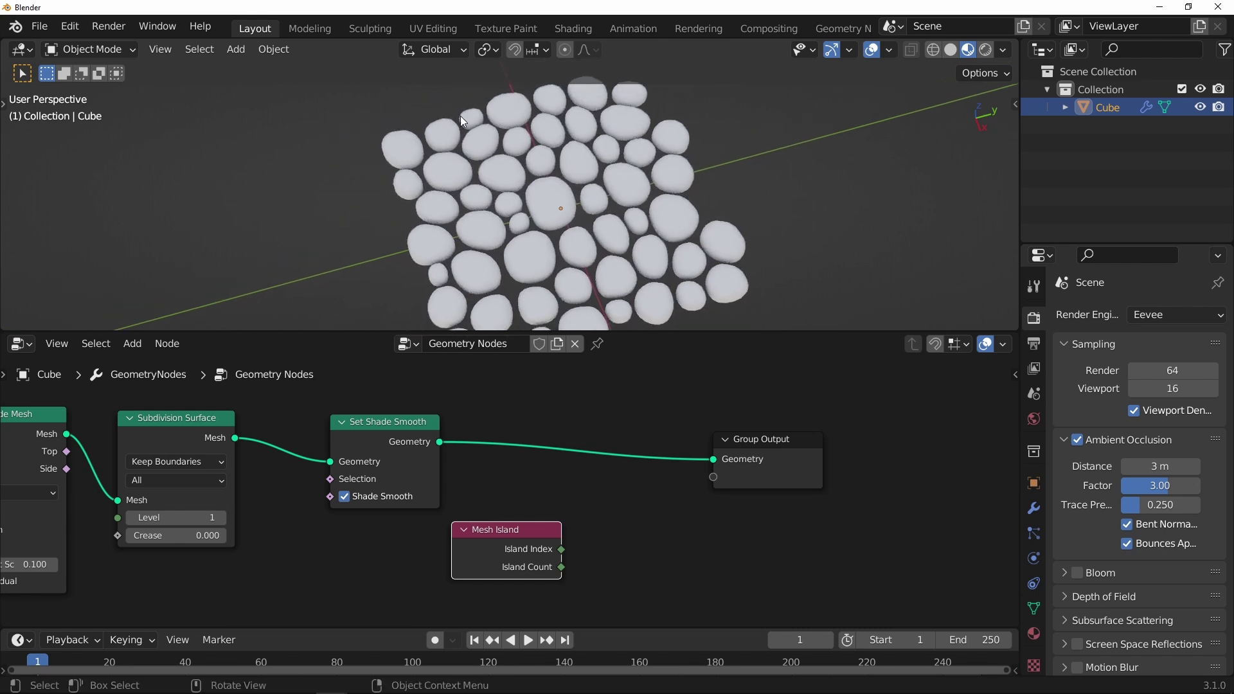
middle_click_drag(536, 142, 465, 307)
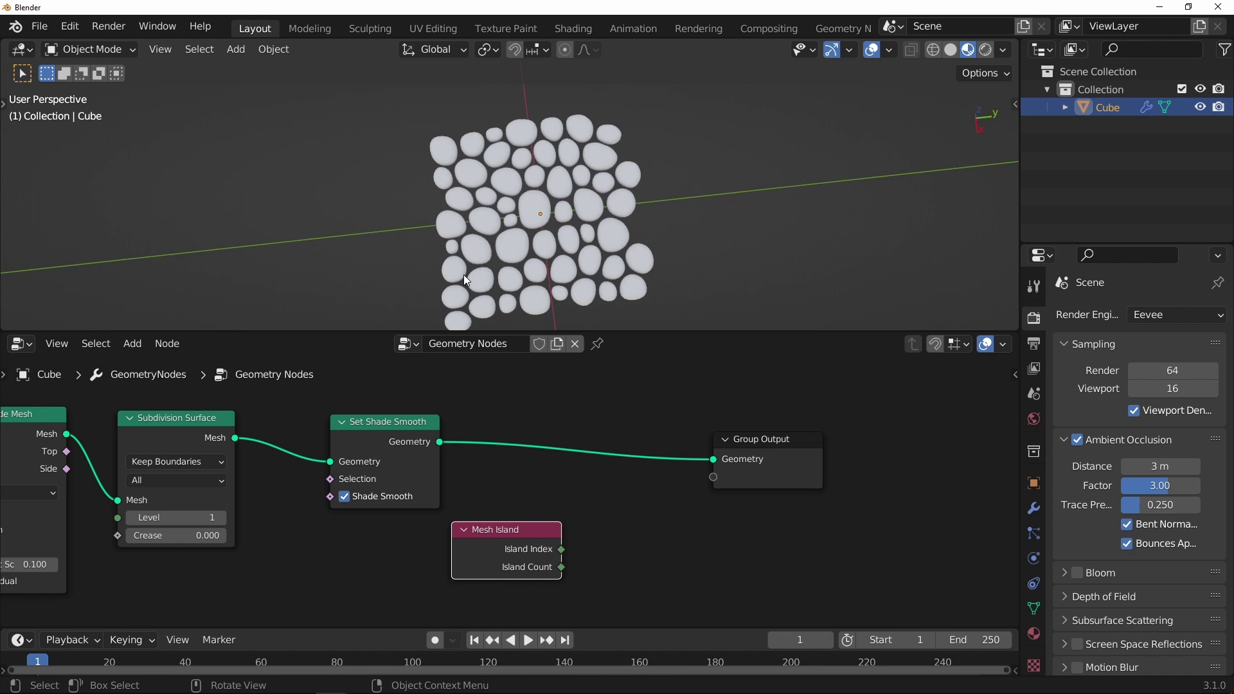
scroll(451, 159, "up", 3)
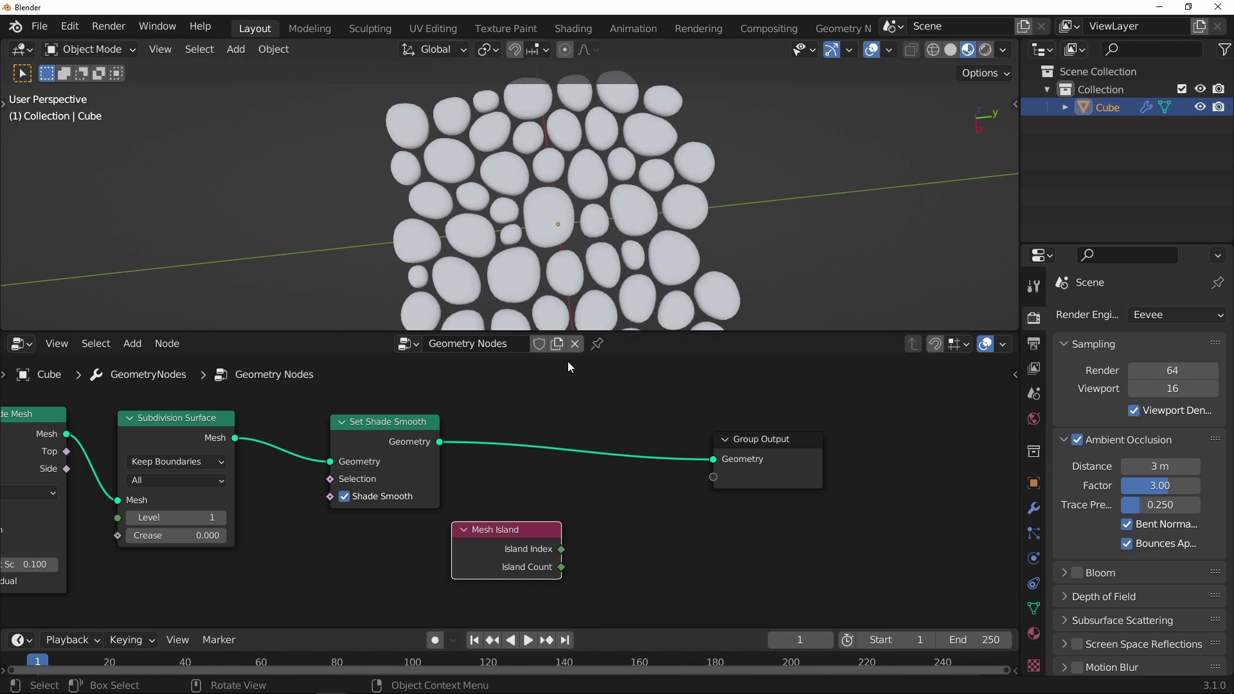
scroll(546, 196, "down", 4)
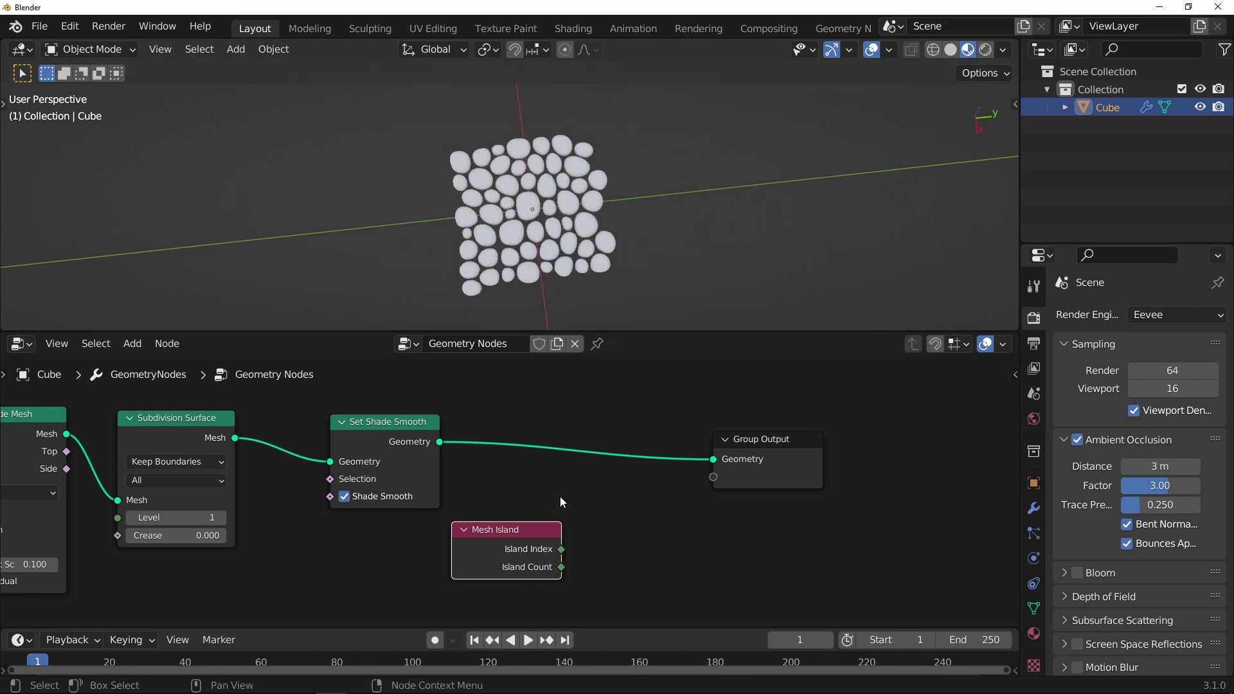
scroll(560, 497, "up", 3)
middle_click_drag(551, 480, 448, 455)
left_click_drag(463, 524, 447, 527)
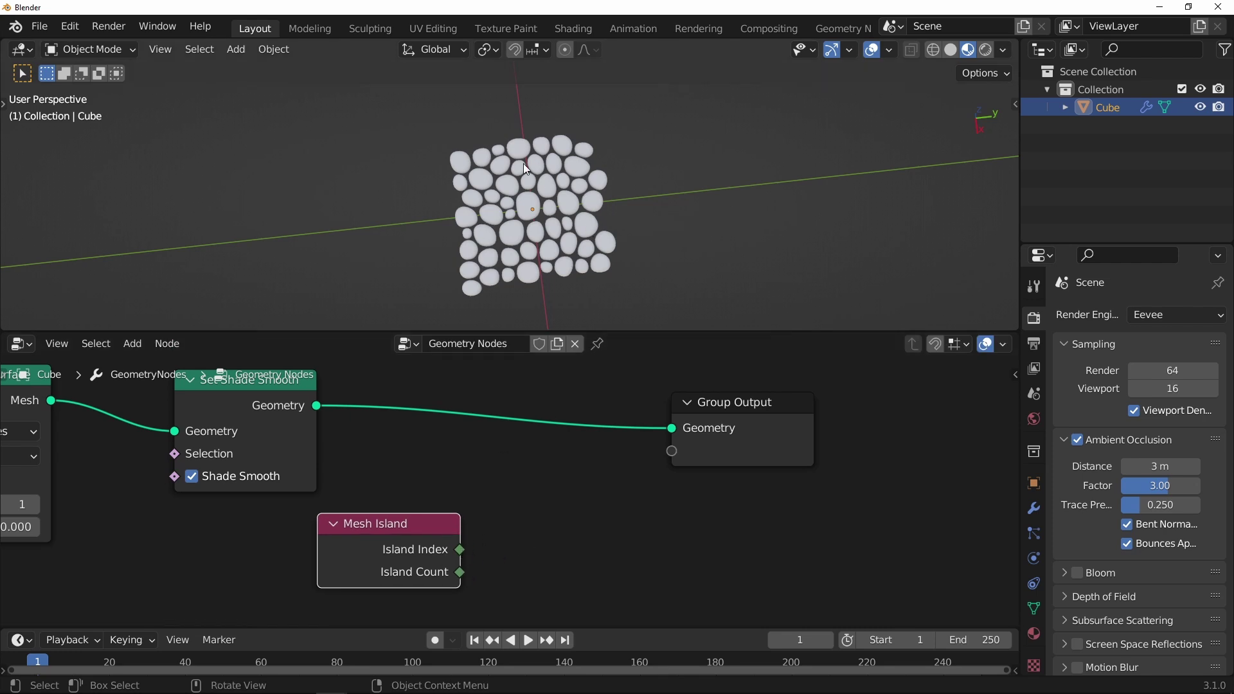
Move Group Output further away and add a Map Range node between Mesh Island and Group Output
middle_click_drag(575, 504, 476, 514)
left_click_drag(631, 419, 687, 408)
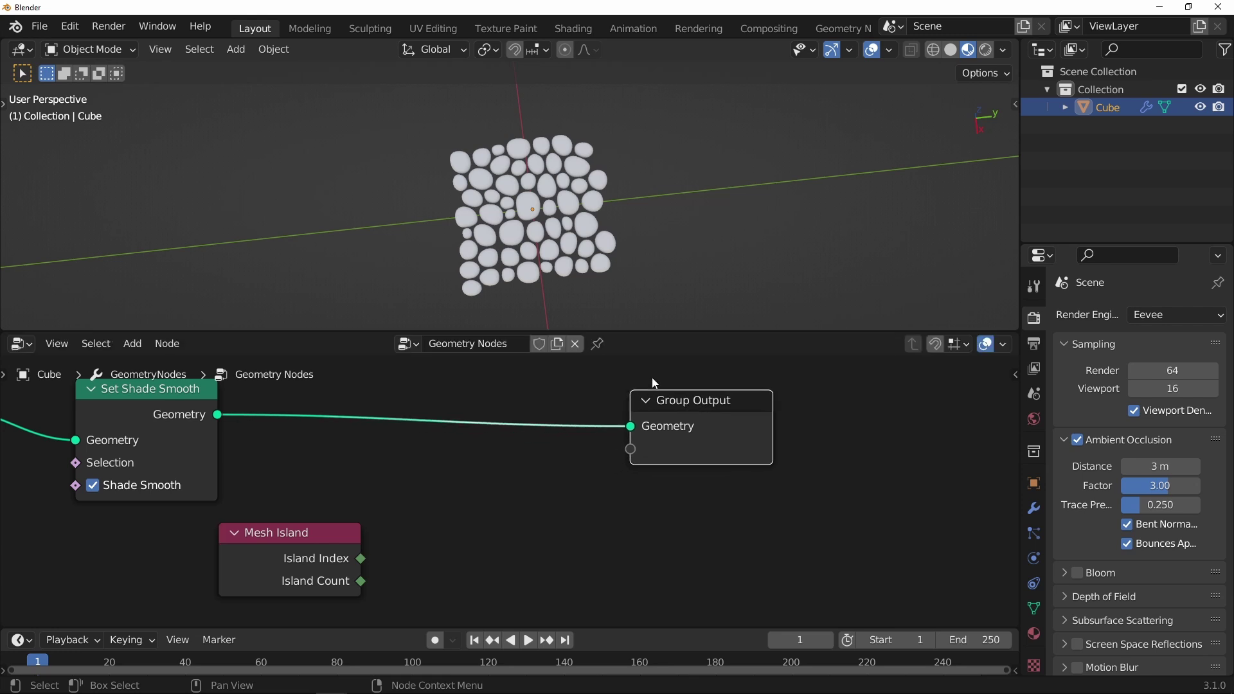
scroll(518, 514, "down", 2)
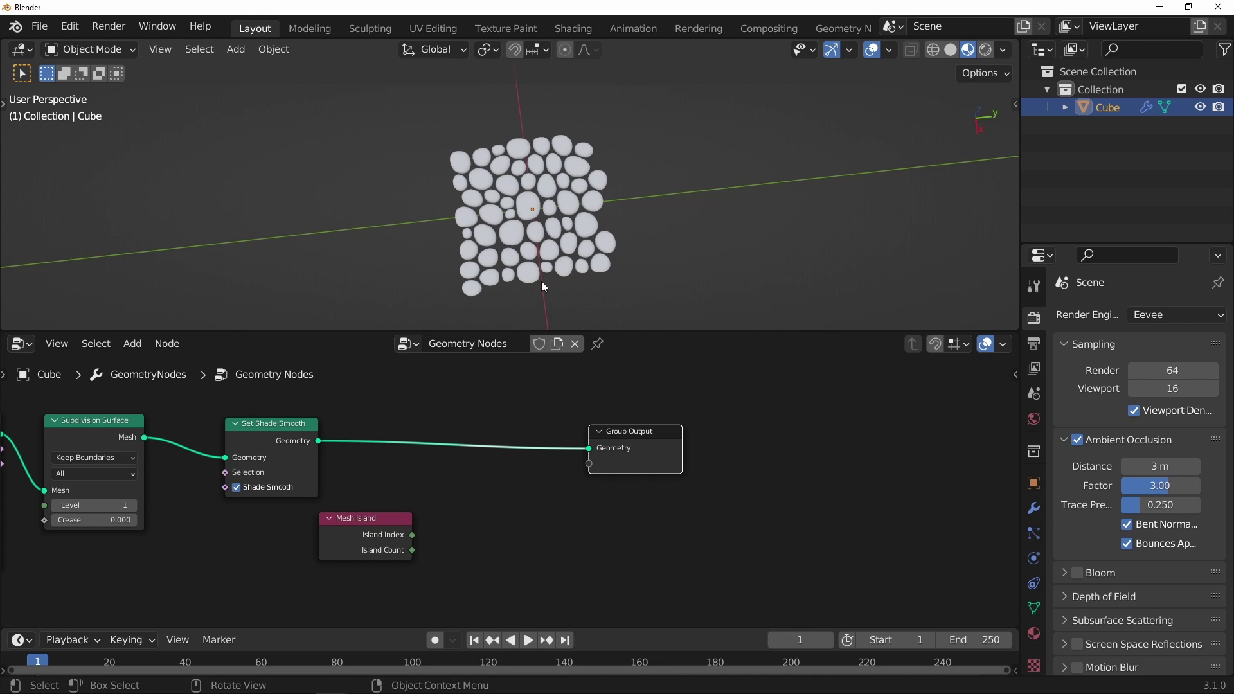
left_click_drag(661, 437, 719, 421)
left_click(555, 512)
key("shift+a")
mouse_move(552, 514)
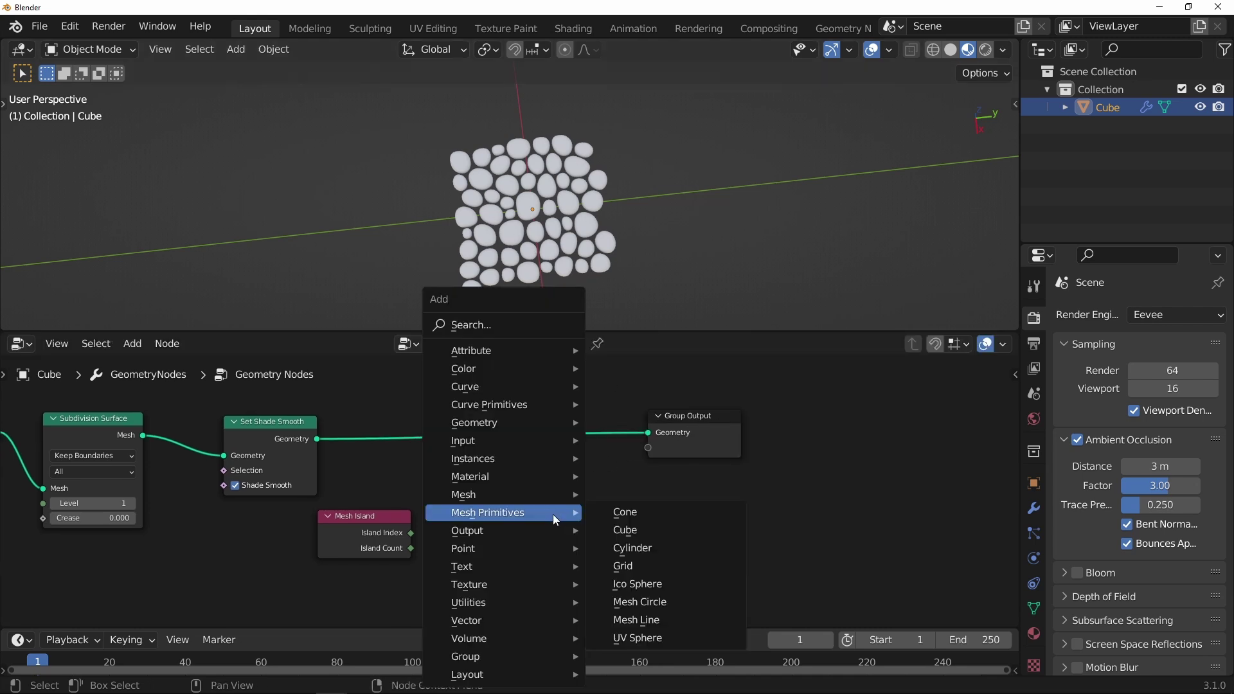
mouse_move(533, 602)
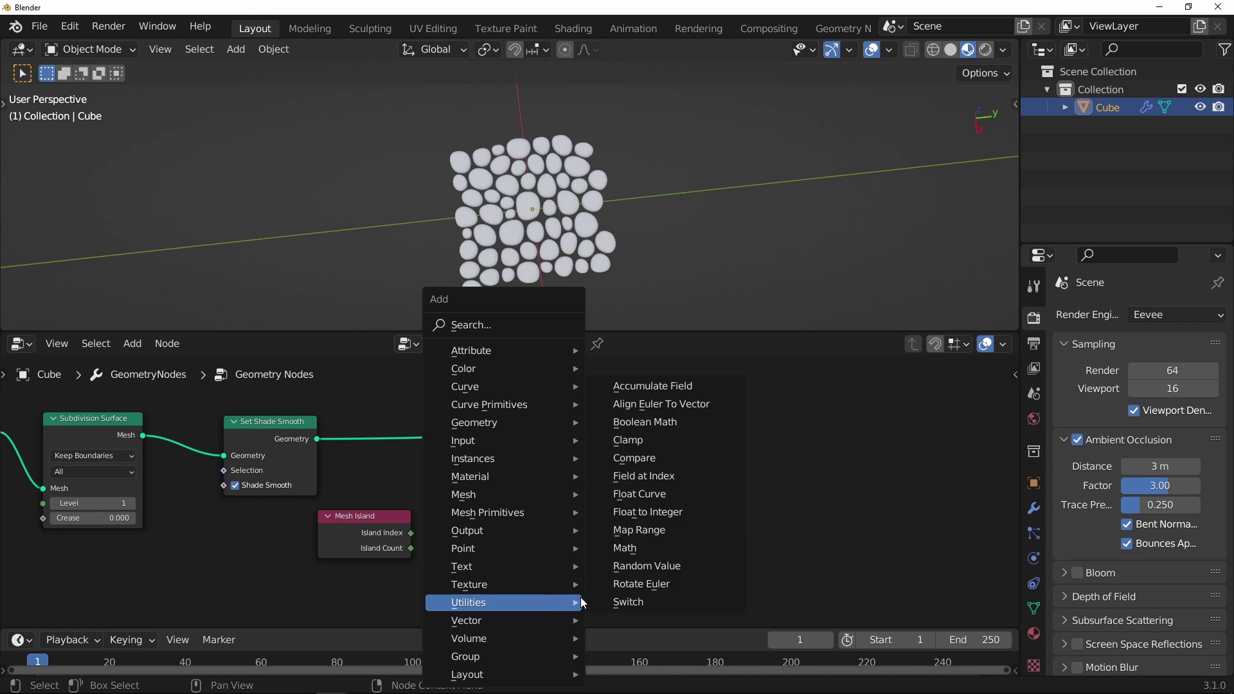
left_click(649, 531)
left_click(512, 457)
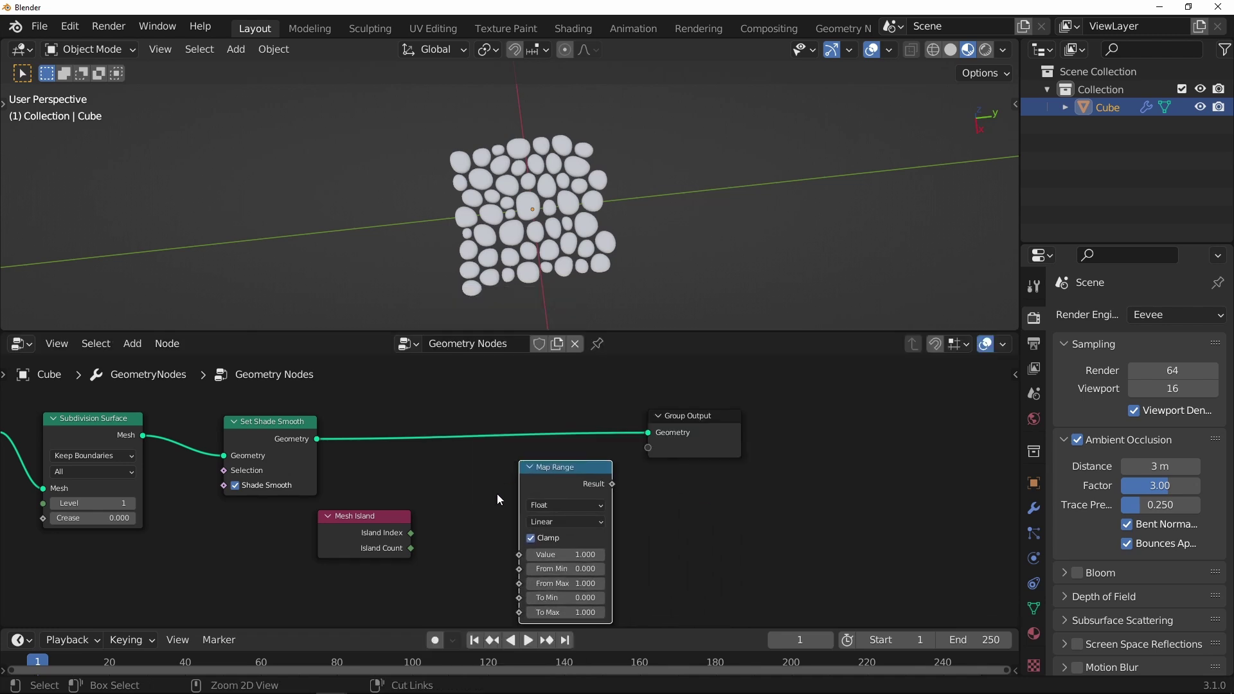
Connect Mesh Island's Island Index to the Map Range Value and its Island Count to From Max
middle_click_drag(459, 497, 500, 441)
left_click_drag(437, 460, 445, 499)
middle_click_drag(468, 456, 468, 428, "ctrl")
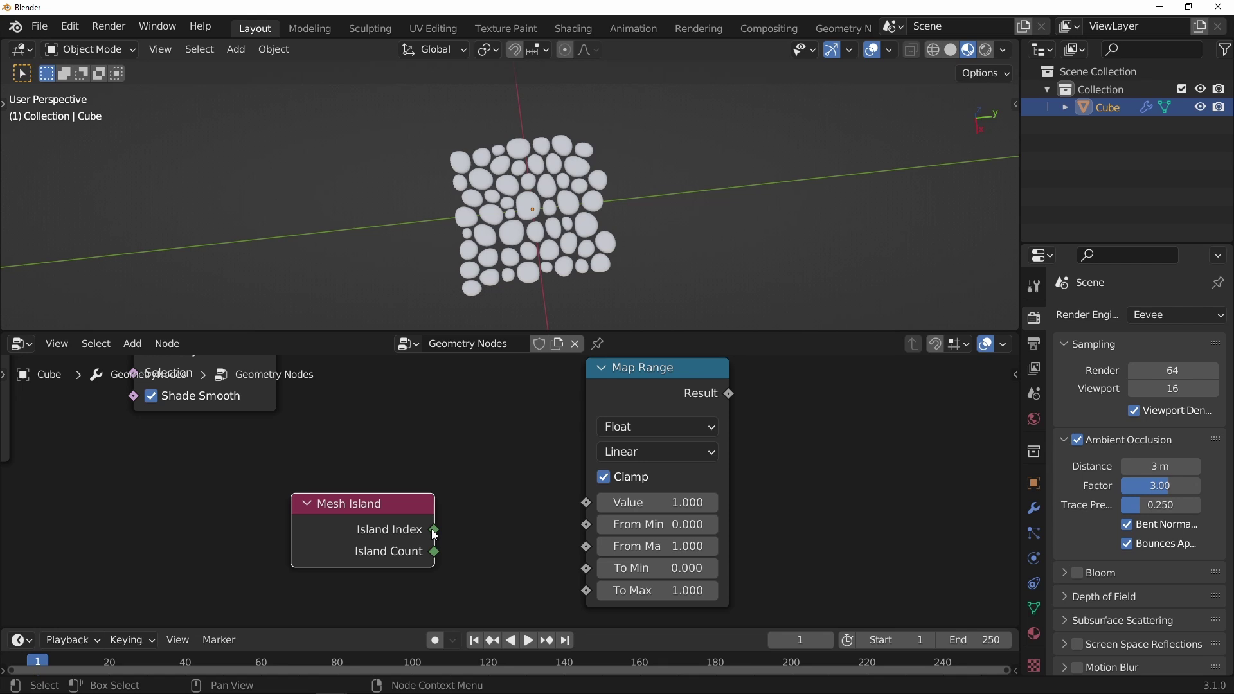
left_click_drag(435, 531, 584, 504)
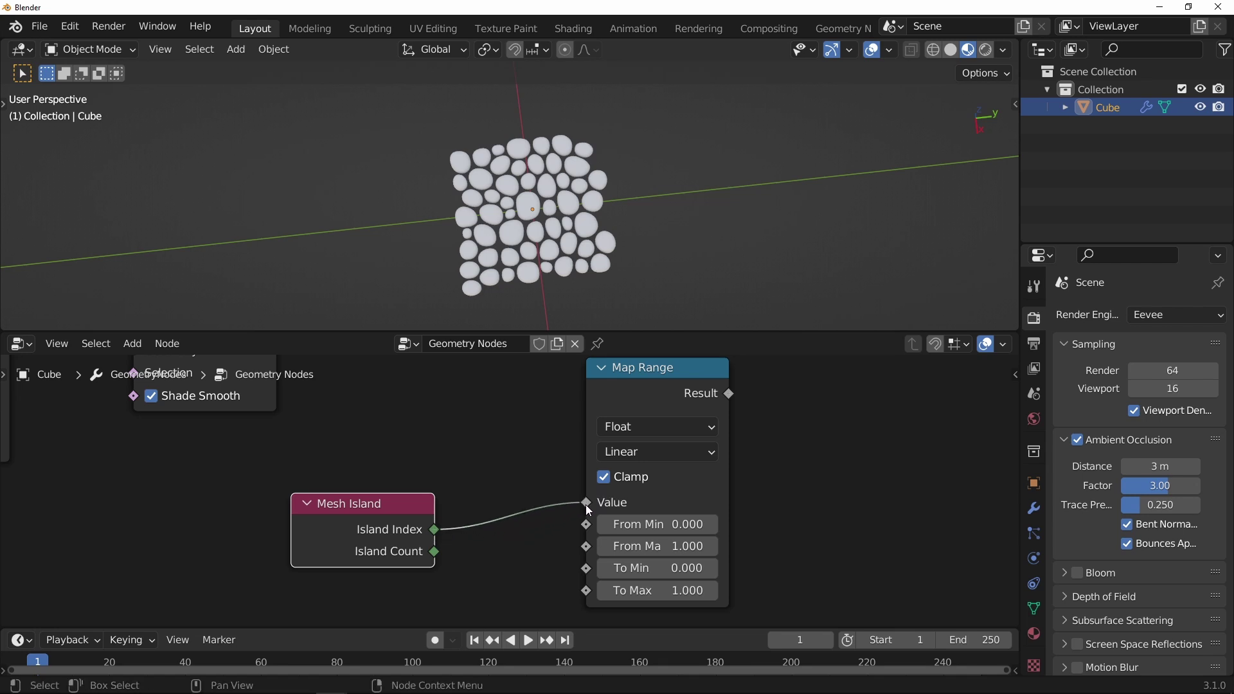
left_click_drag(430, 537, 602, 536)
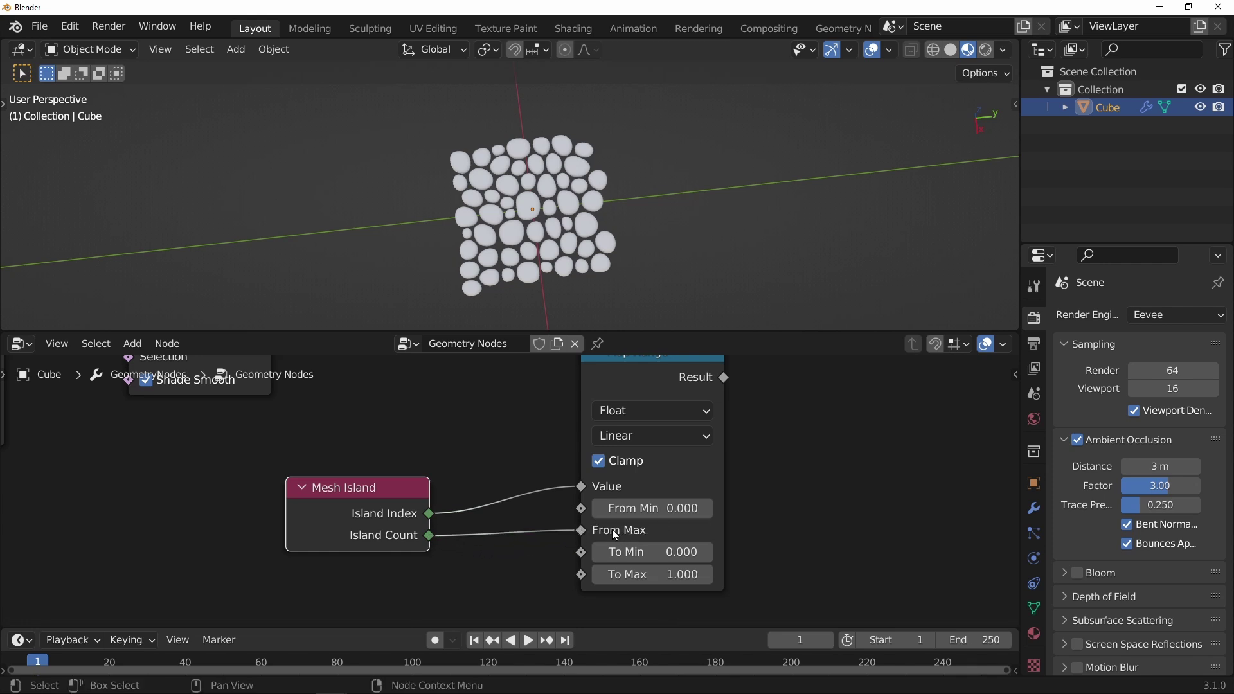
middle_click_drag(635, 500, 620, 507)
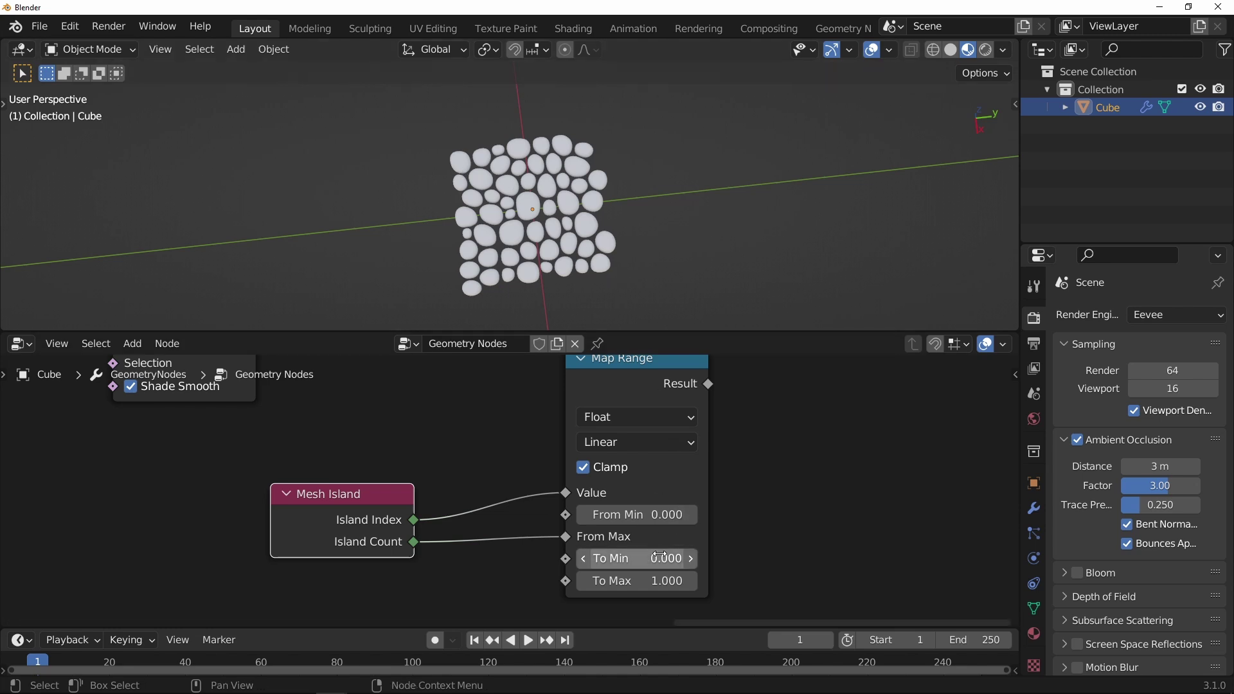
Make room before Group Output and connect the Map Range Result to its empty socket as a new group output
scroll(665, 580, "down", 2)
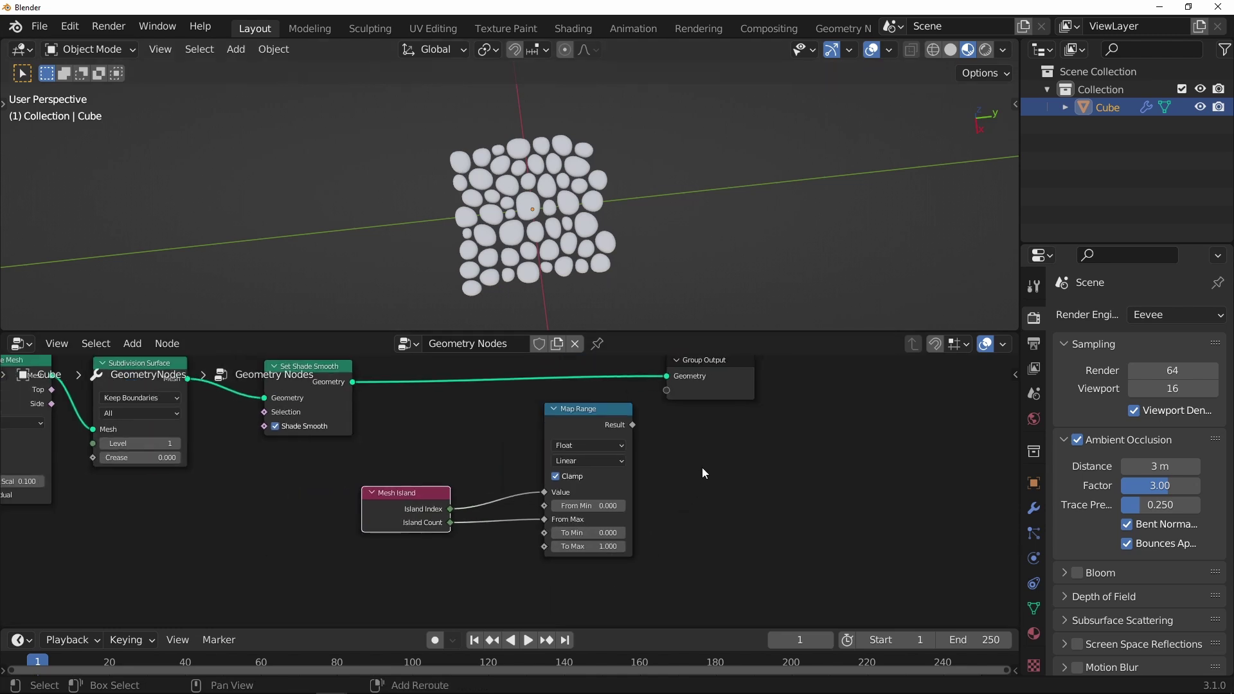
middle_click_drag(701, 467, 599, 468)
left_click_drag(604, 414, 662, 419)
scroll(572, 449, "up", 1)
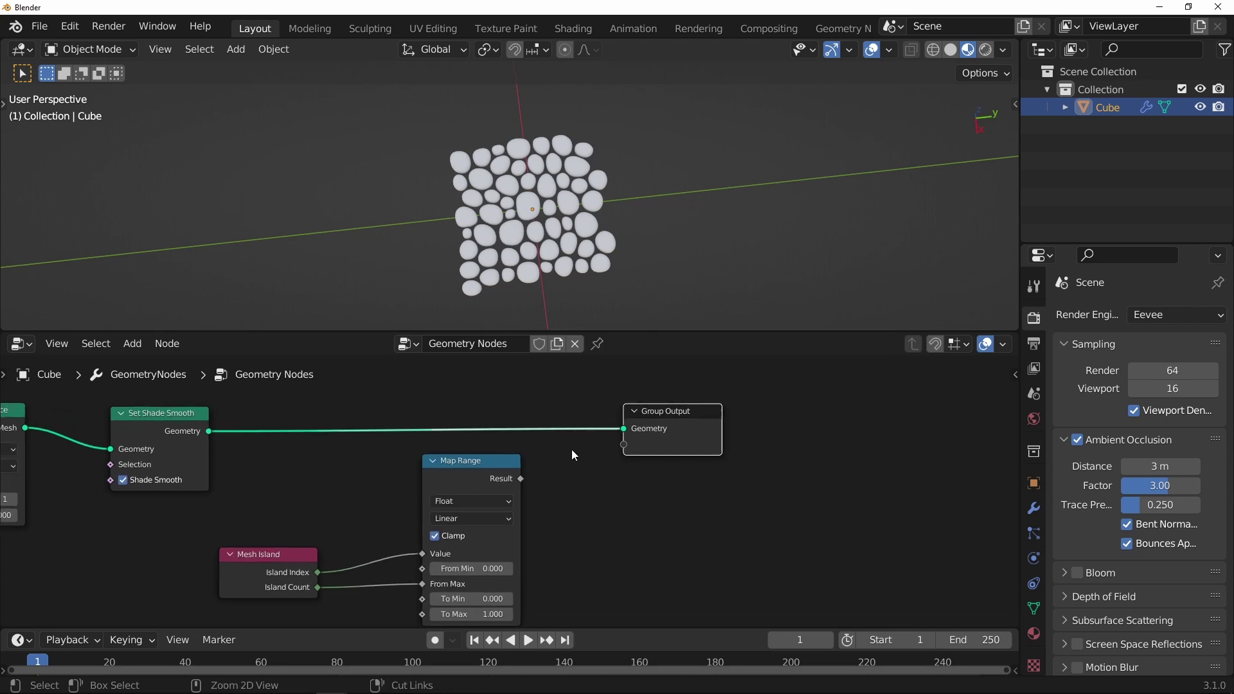
left_click_drag(526, 478, 623, 448)
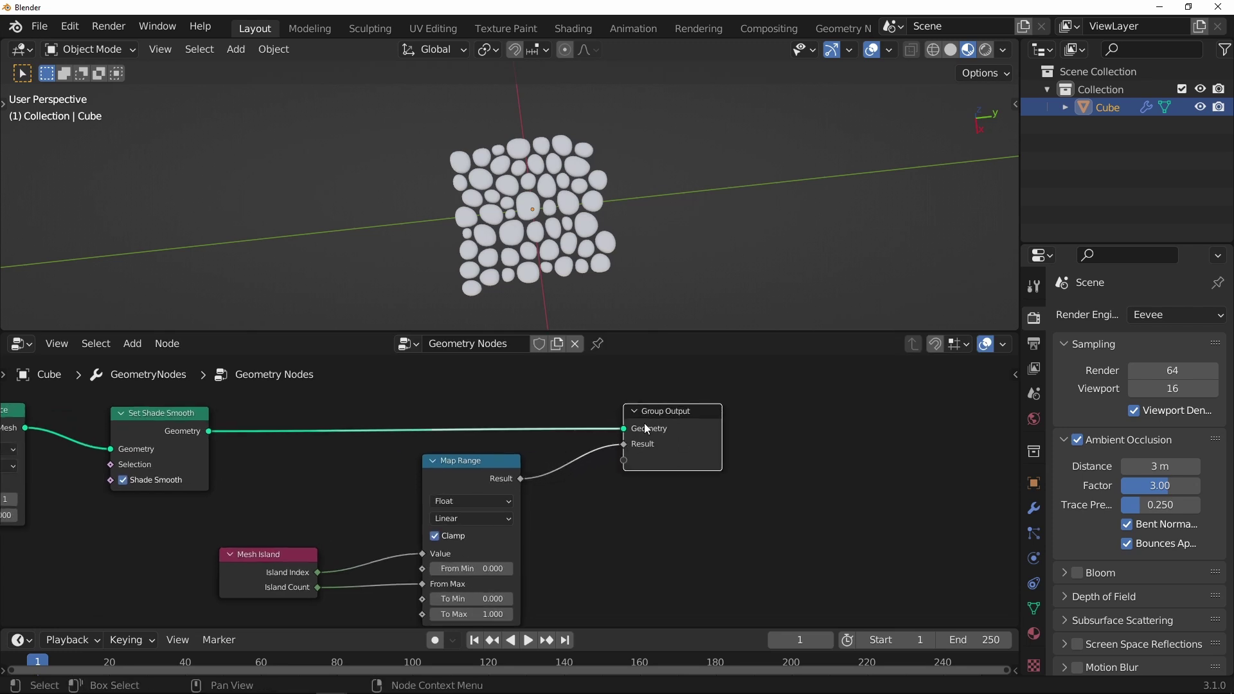
middle_click_drag(611, 460, 610, 433, "ctrl")
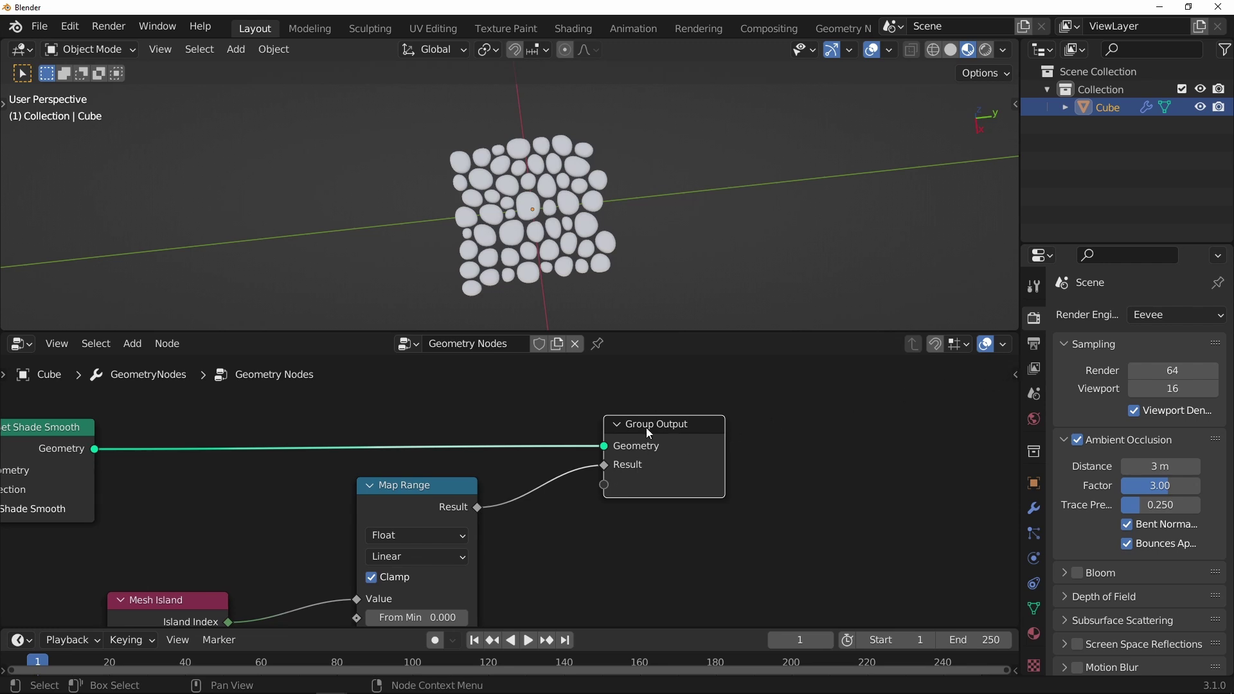
Enlarge the node editor and rename the node group's Result output to "island"
left_click(1014, 373)
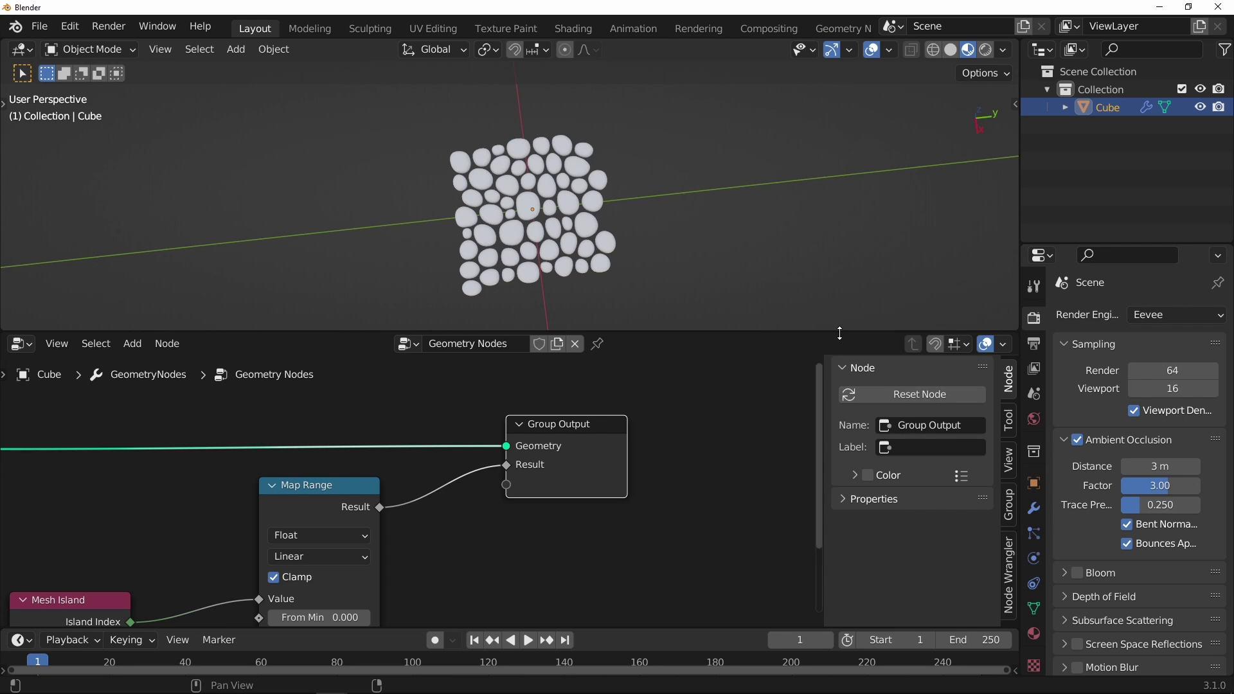
left_click_drag(845, 330, 842, 258)
left_click(1008, 350)
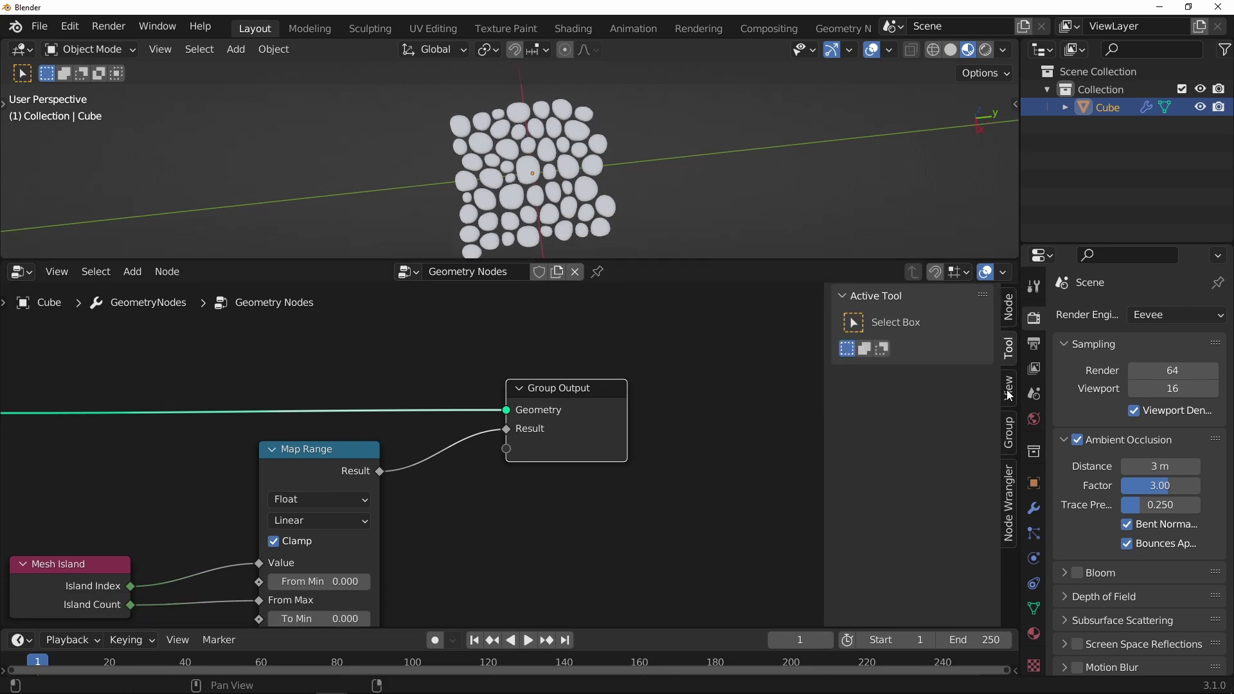
left_click(1008, 388)
left_click(1008, 434)
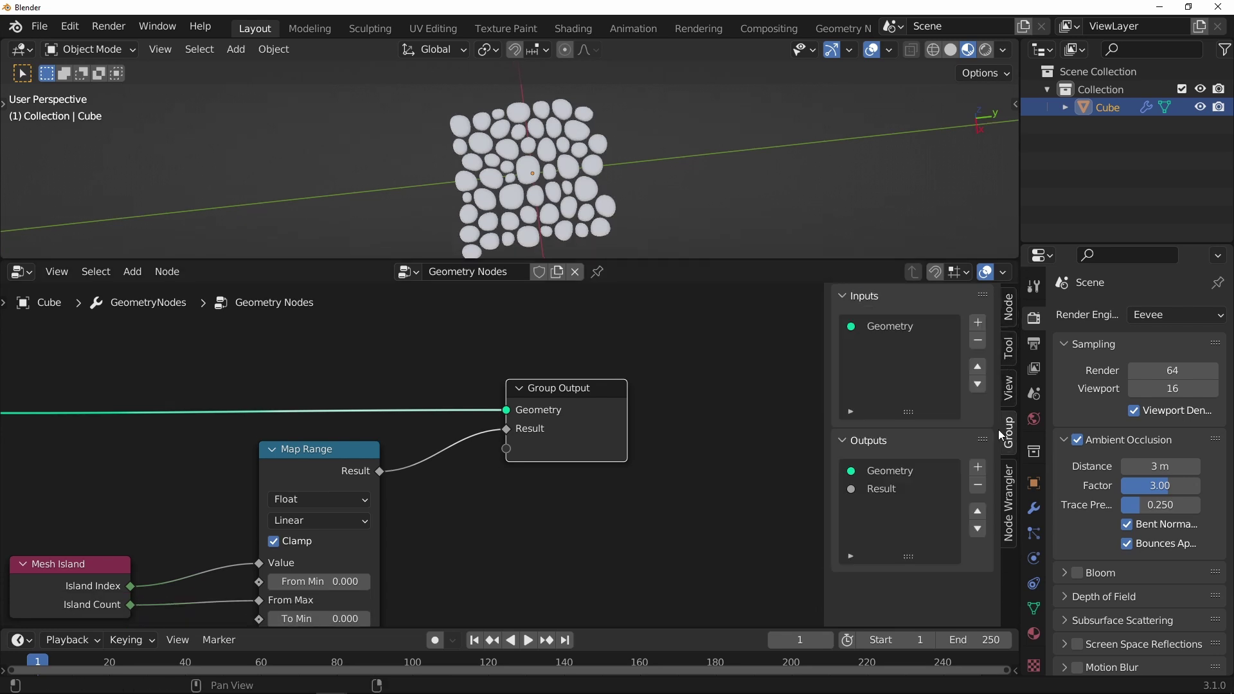
left_click(880, 488)
double_click(890, 492)
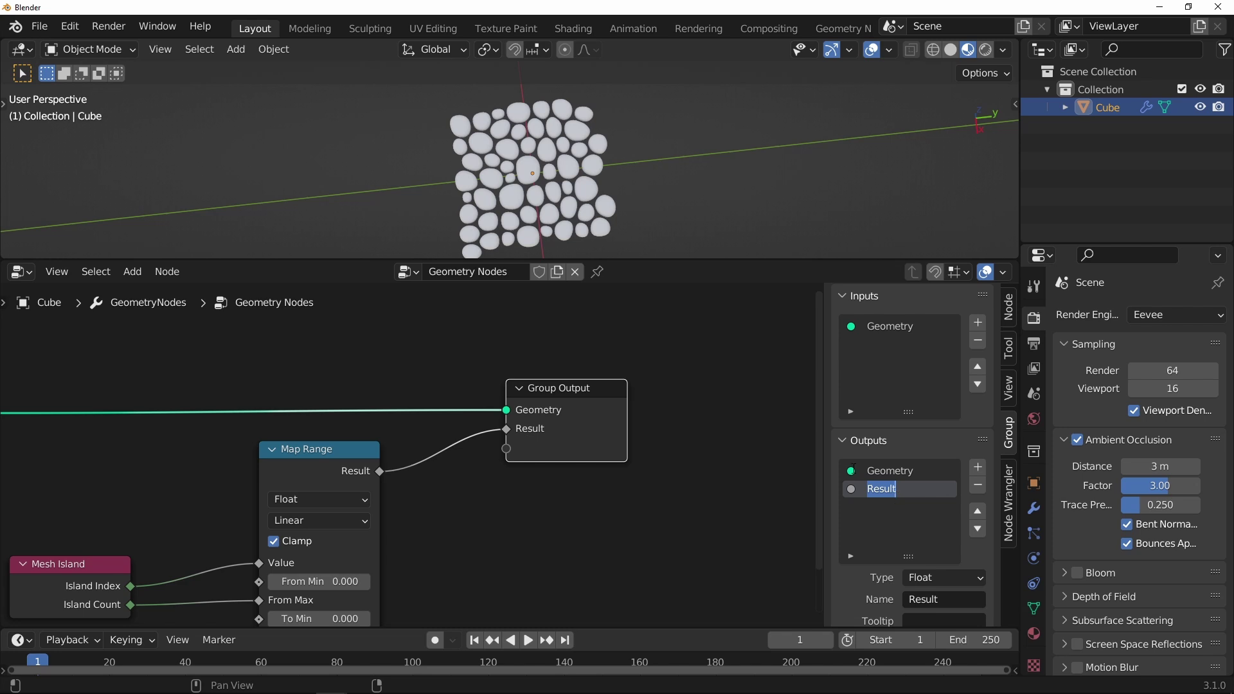
type("island")
key("Return")
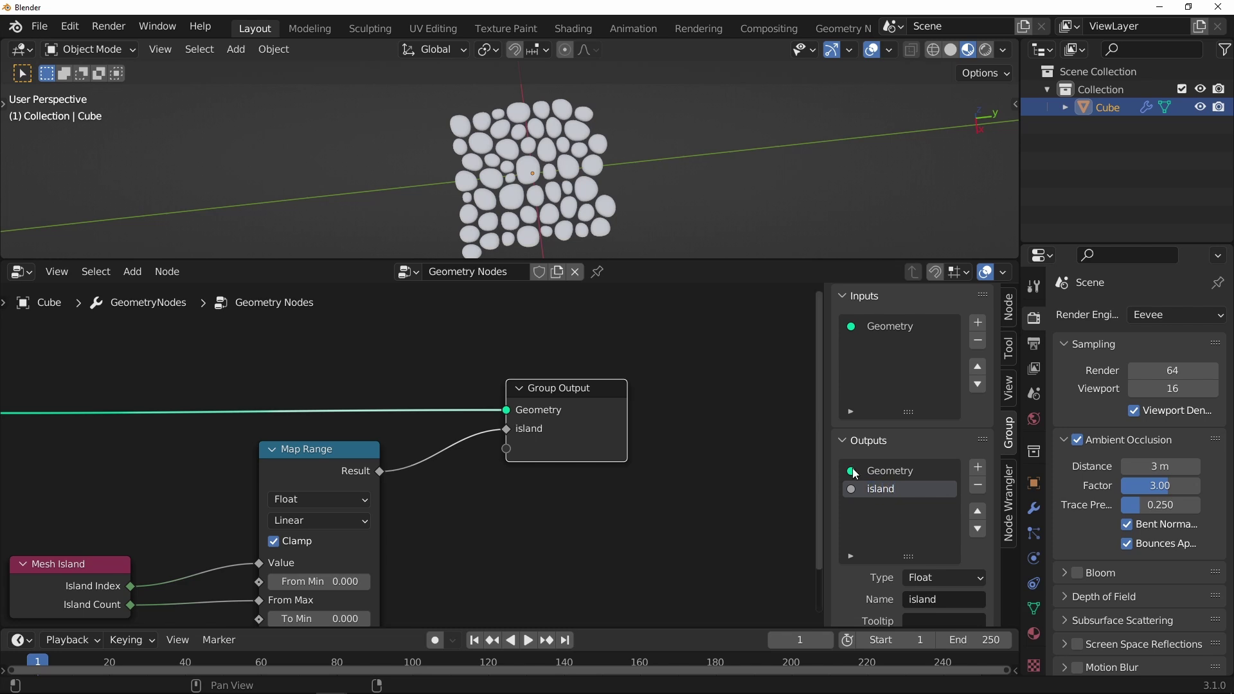
Reveal the Geometry Nodes modifier's output attributes in a widened properties area
left_click(1033, 508)
left_click_drag(1020, 182, 936, 181)
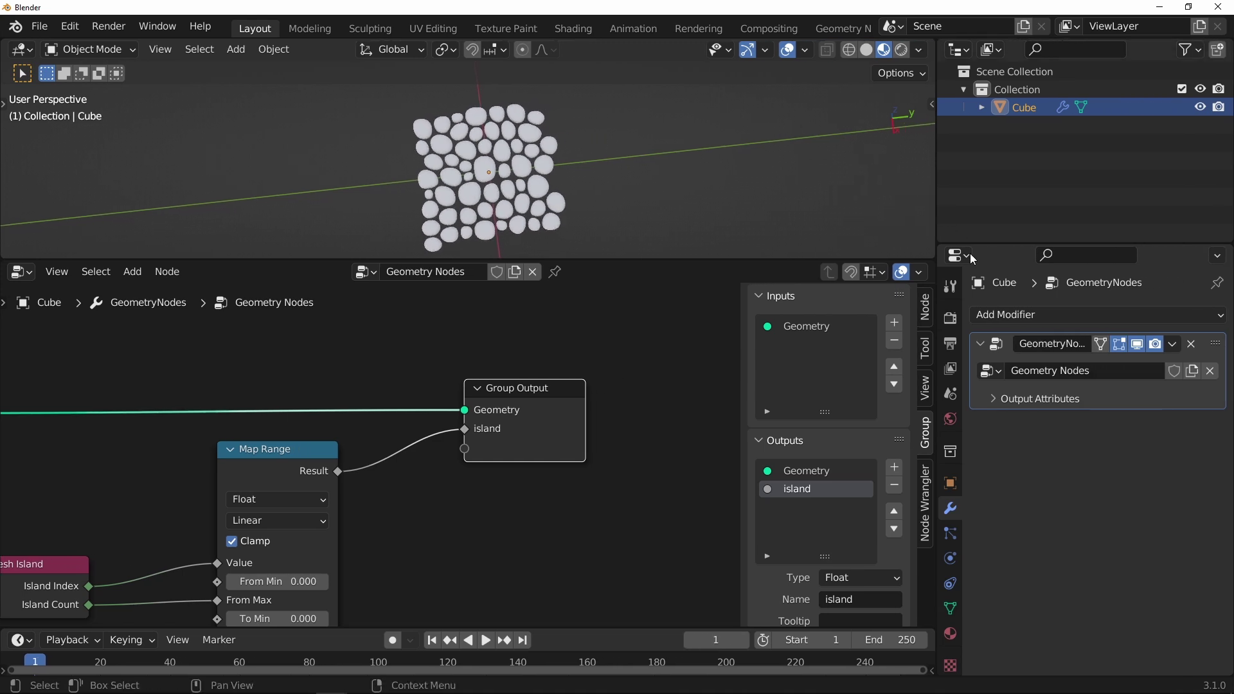
left_click(993, 399)
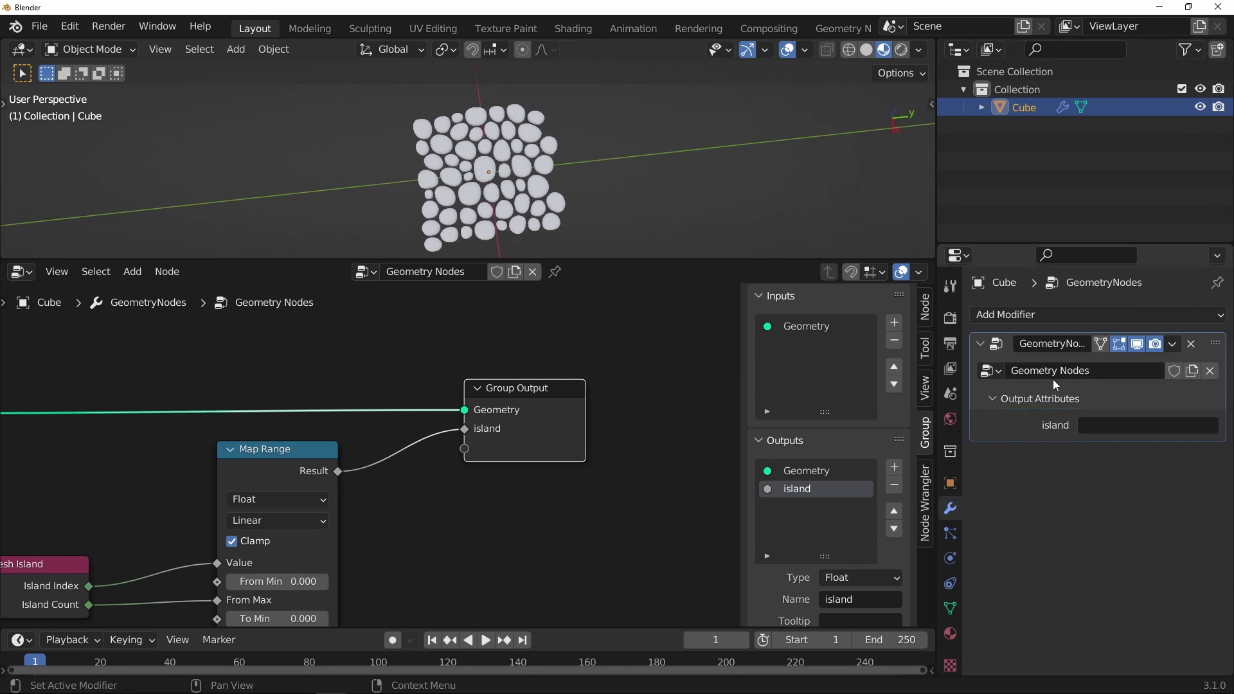
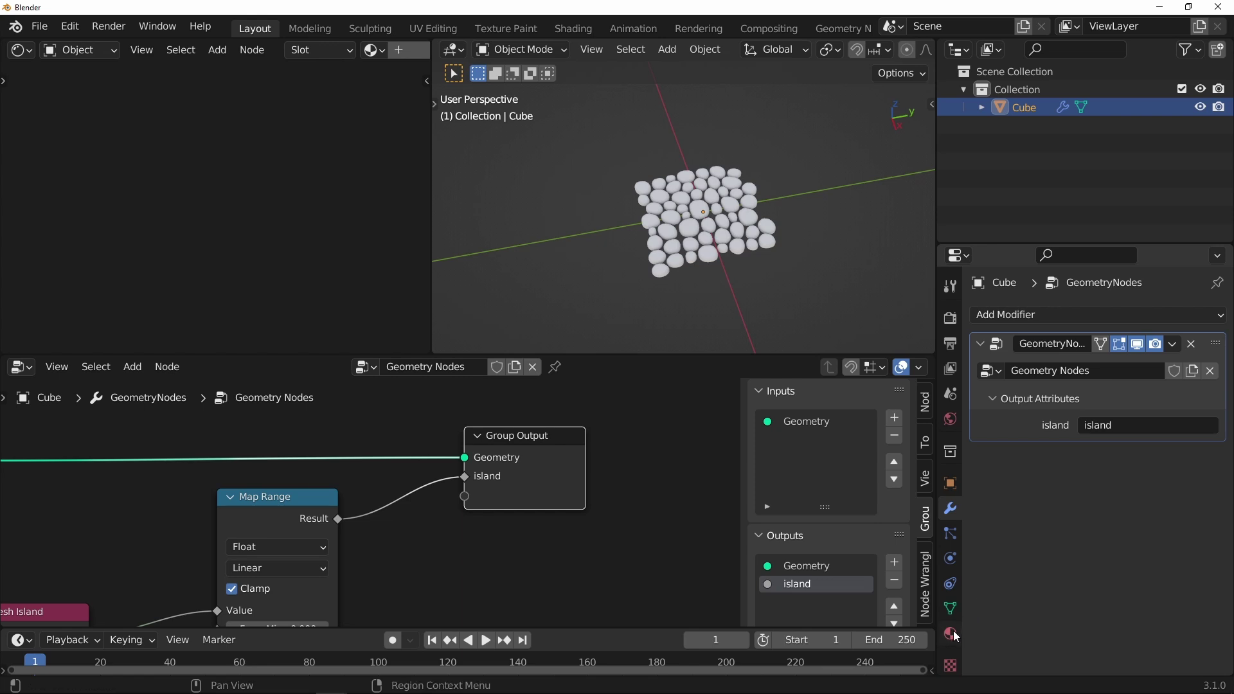
Assign the existing material named Material to the cube and bring its Principled BSDF shader nodes into view
left_click(950, 633)
left_click(983, 390)
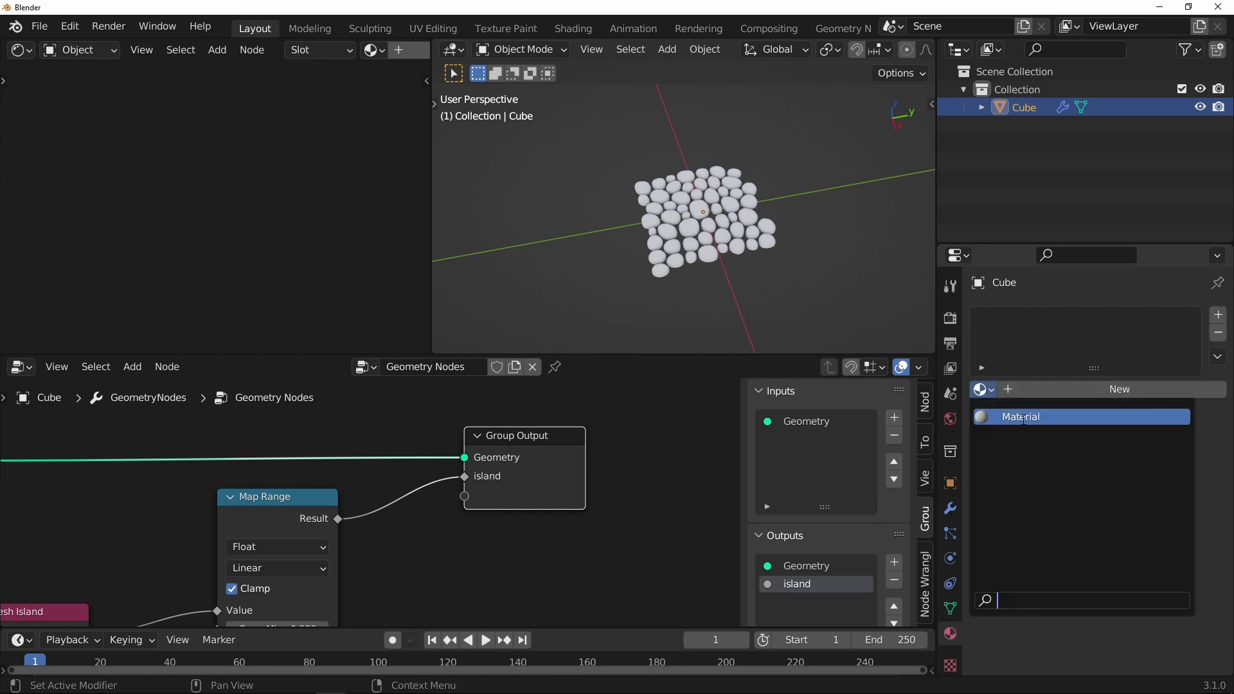
left_click(1022, 417)
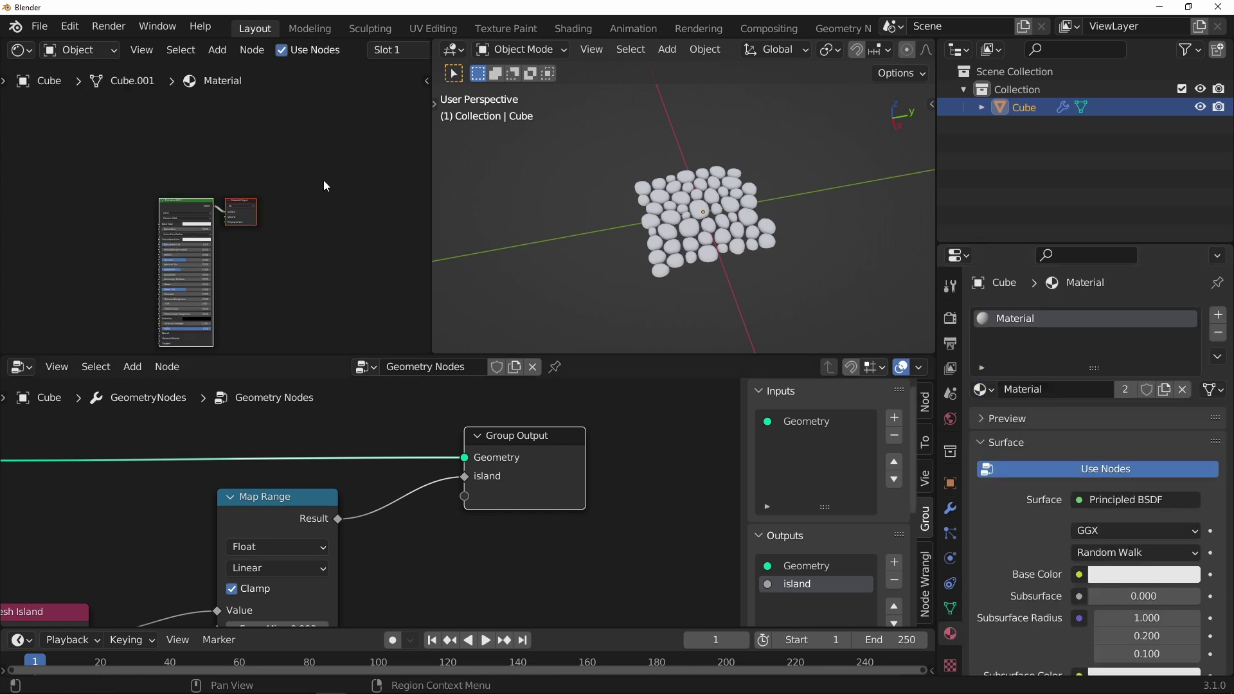
scroll(319, 172, "up", 5)
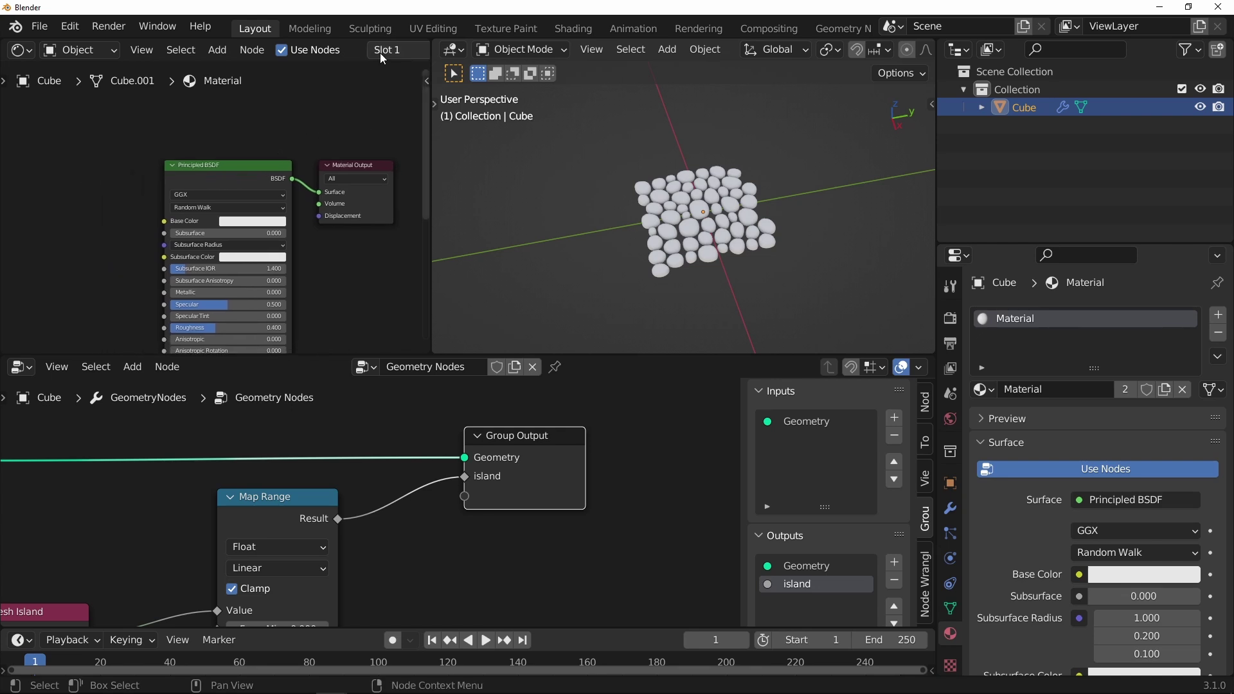
Pin the material's node tree in the shader editor so it stays displayed
scroll(379, 53, "down", 6)
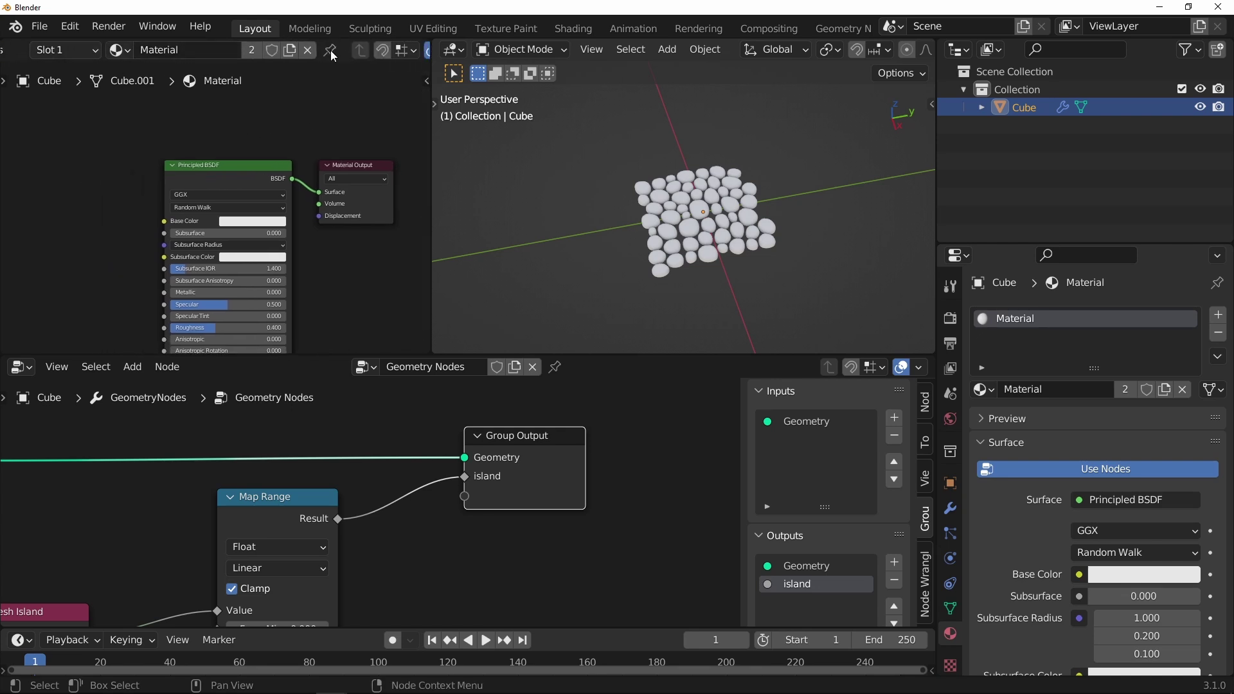
left_click(330, 50)
middle_click_drag(263, 203, 319, 176)
middle_click_drag(209, 173, 209, 163, "ctrl")
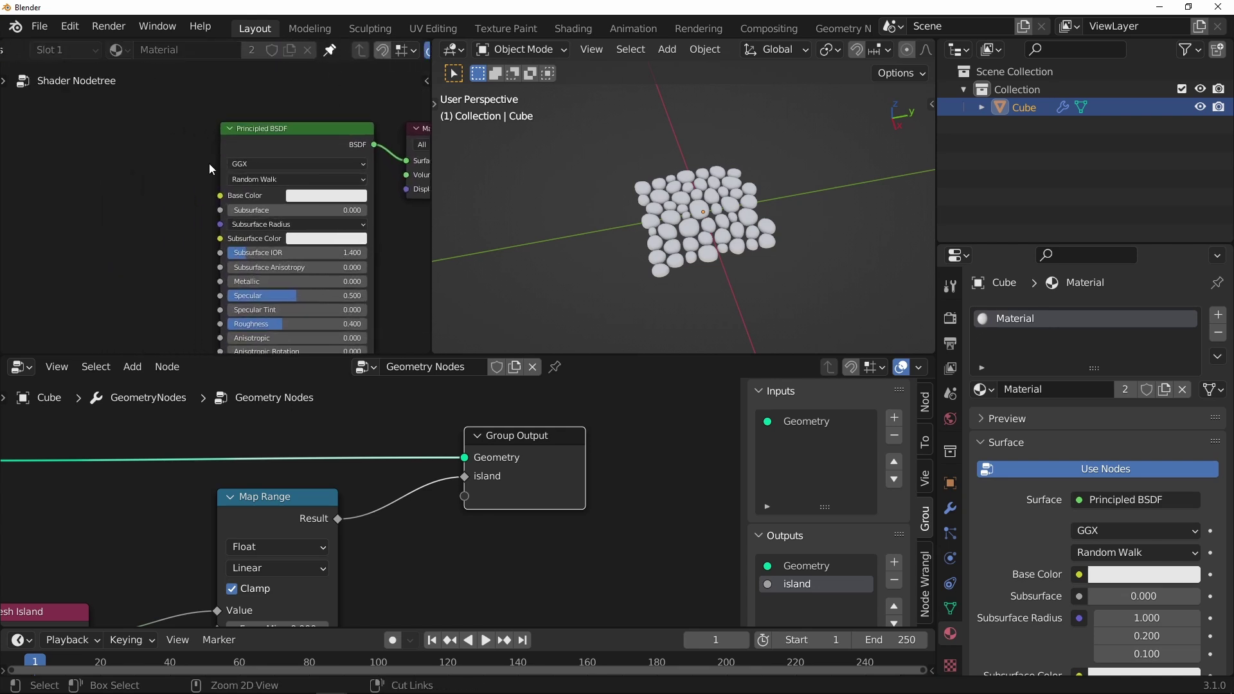
Add an Attribute node in front of the Principled BSDF
scroll(220, 195, "up", 2)
key("shift+a")
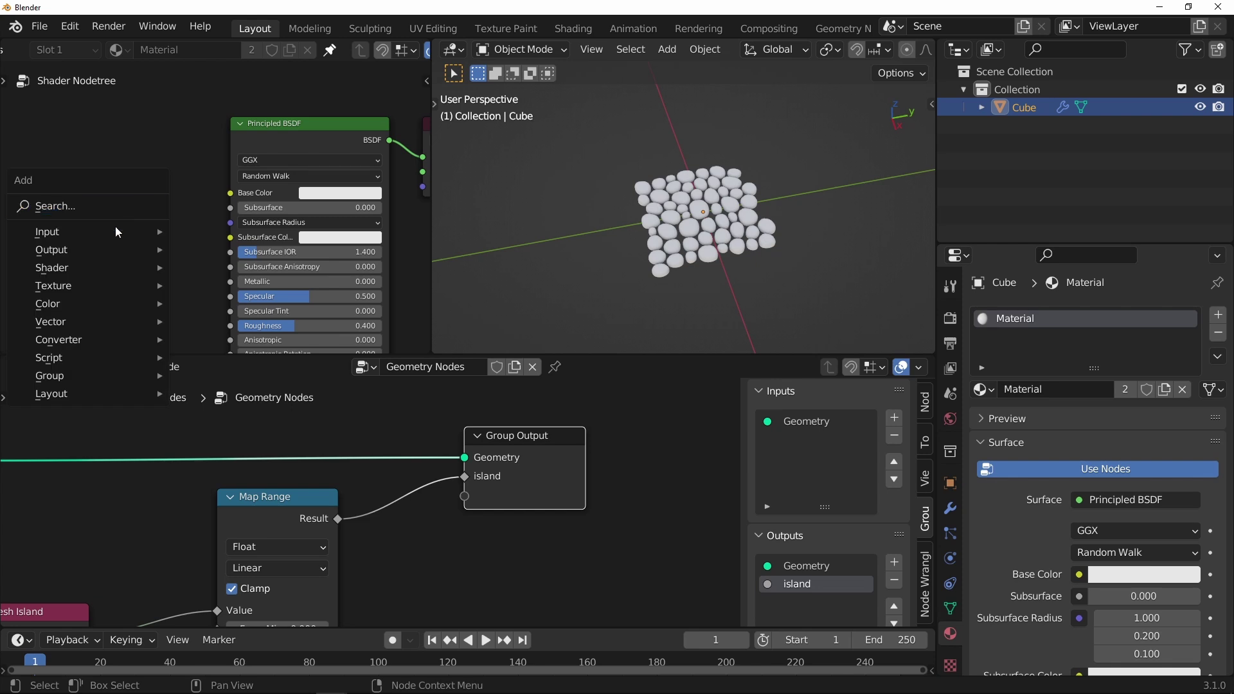
mouse_move(132, 230)
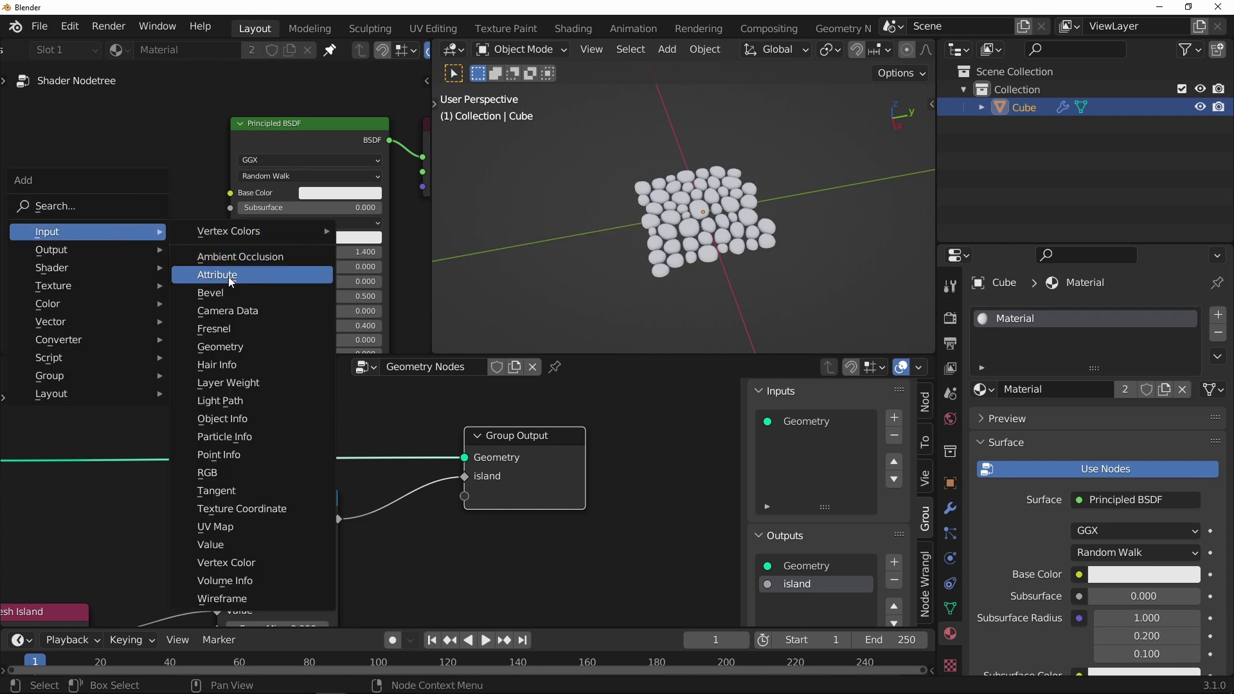
left_click(229, 276)
left_click(146, 206)
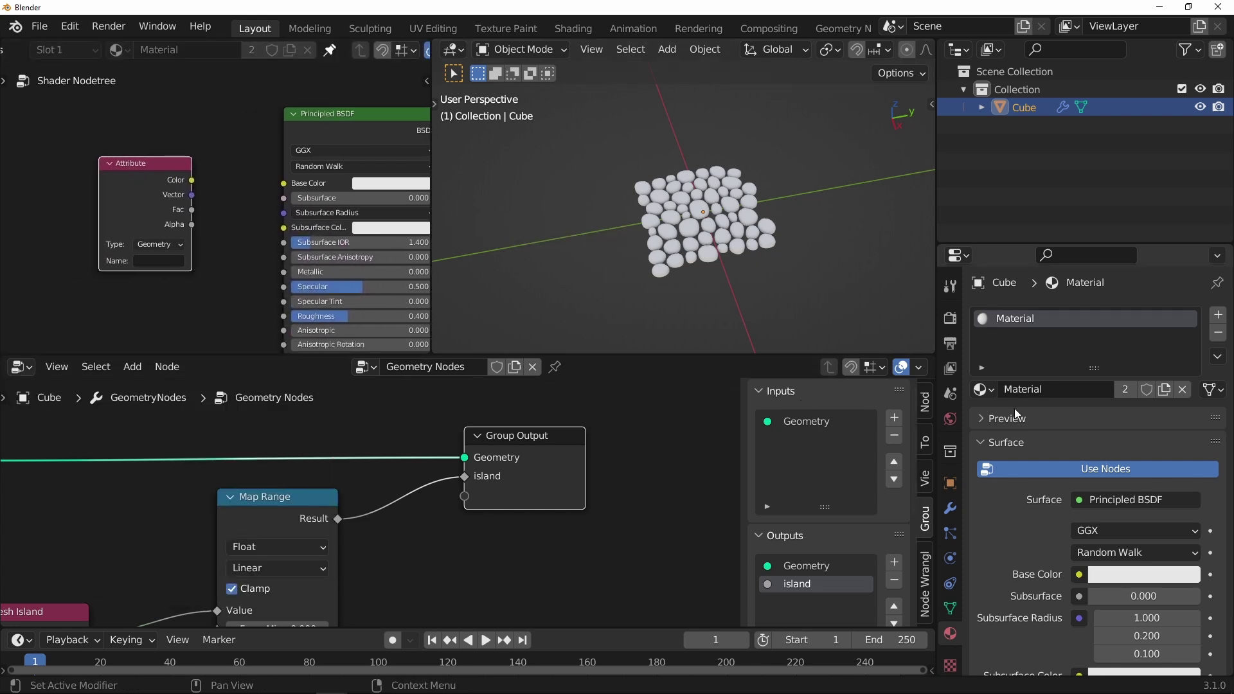
Set the Attribute node's name to "island", matching the modifier's output attribute, and connect its Color output to Base Color
left_click(950, 508)
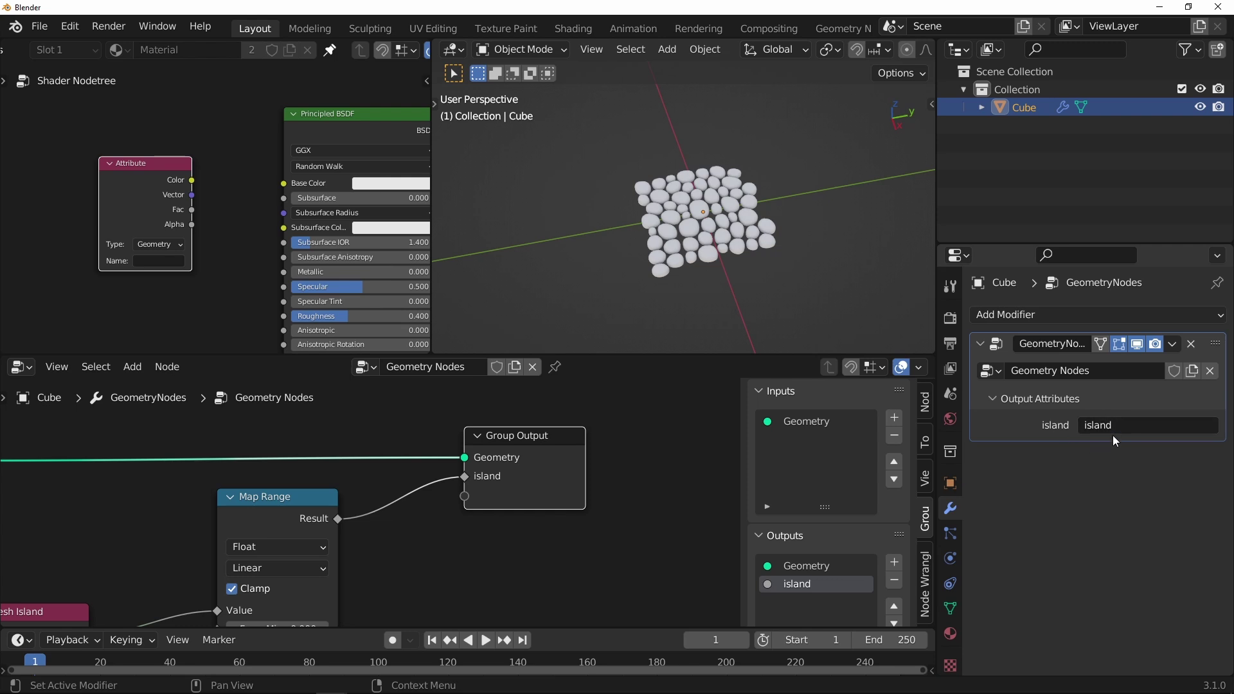
scroll(168, 253, "up", 2)
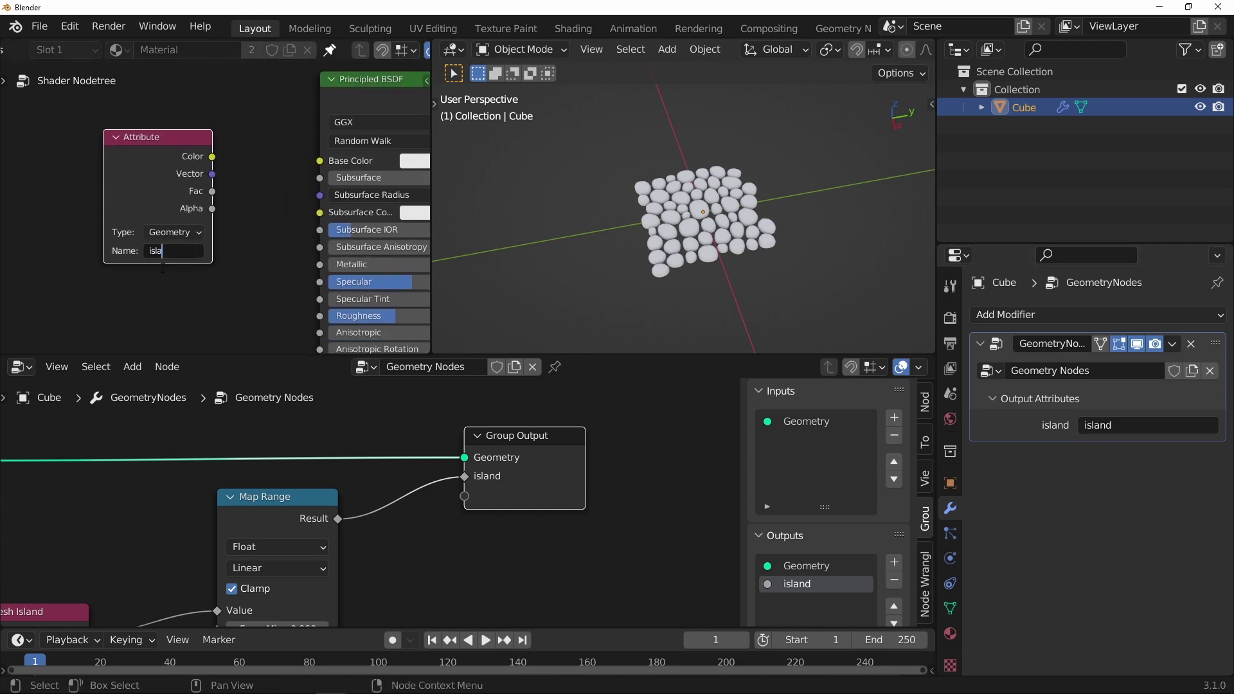
middle_click_drag(217, 184, 211, 192)
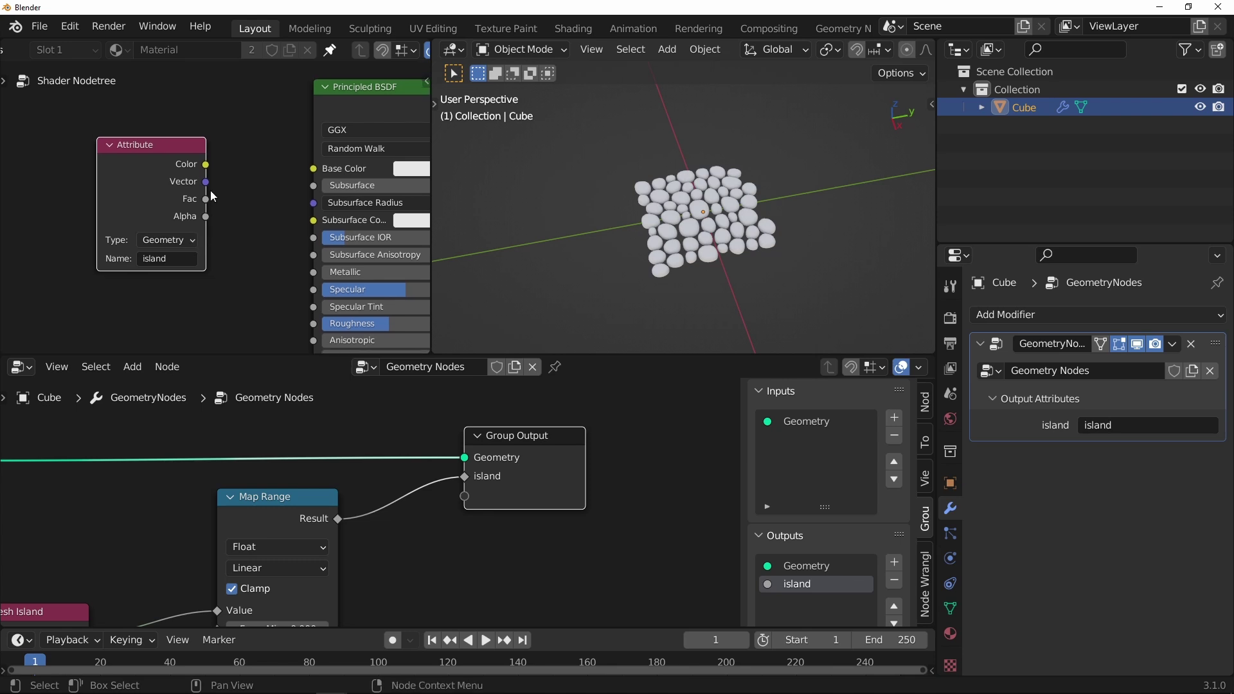
left_click_drag(158, 149, 332, 161)
scroll(147, 148, "up", 2)
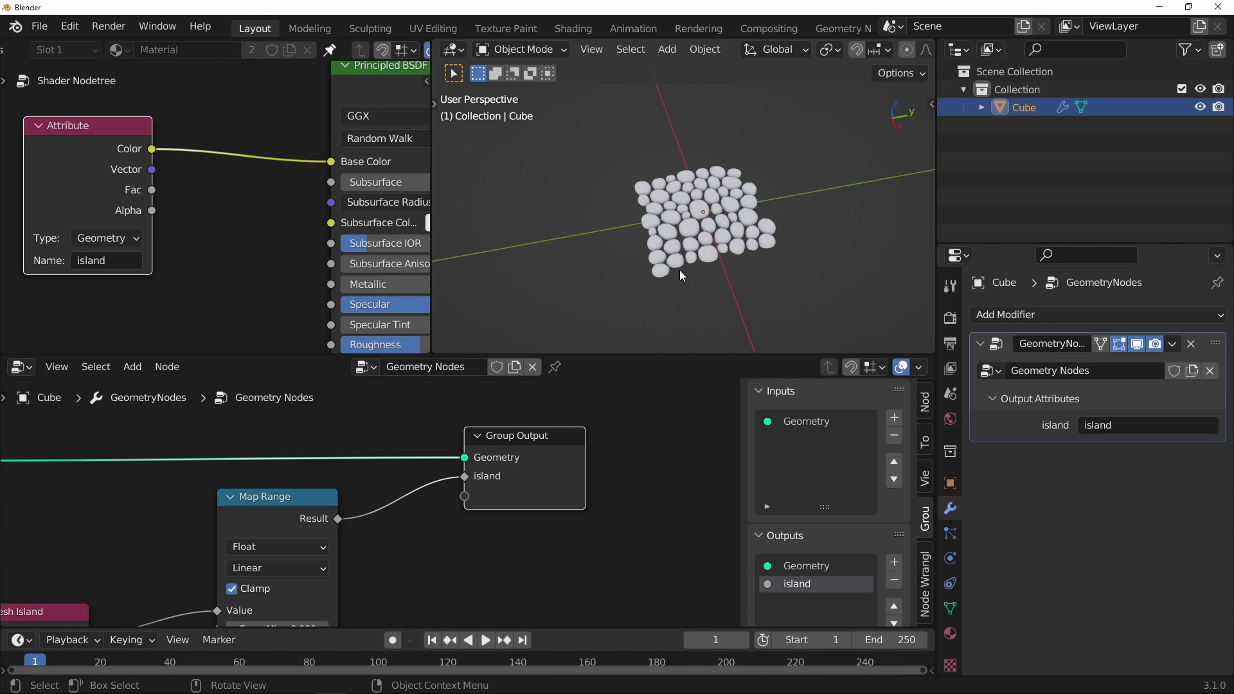
Move Group Output farther away and insert a Set Material node between Set Shade Smooth and Group Output
scroll(700, 217, "up", 3)
scroll(487, 520, "down", 4)
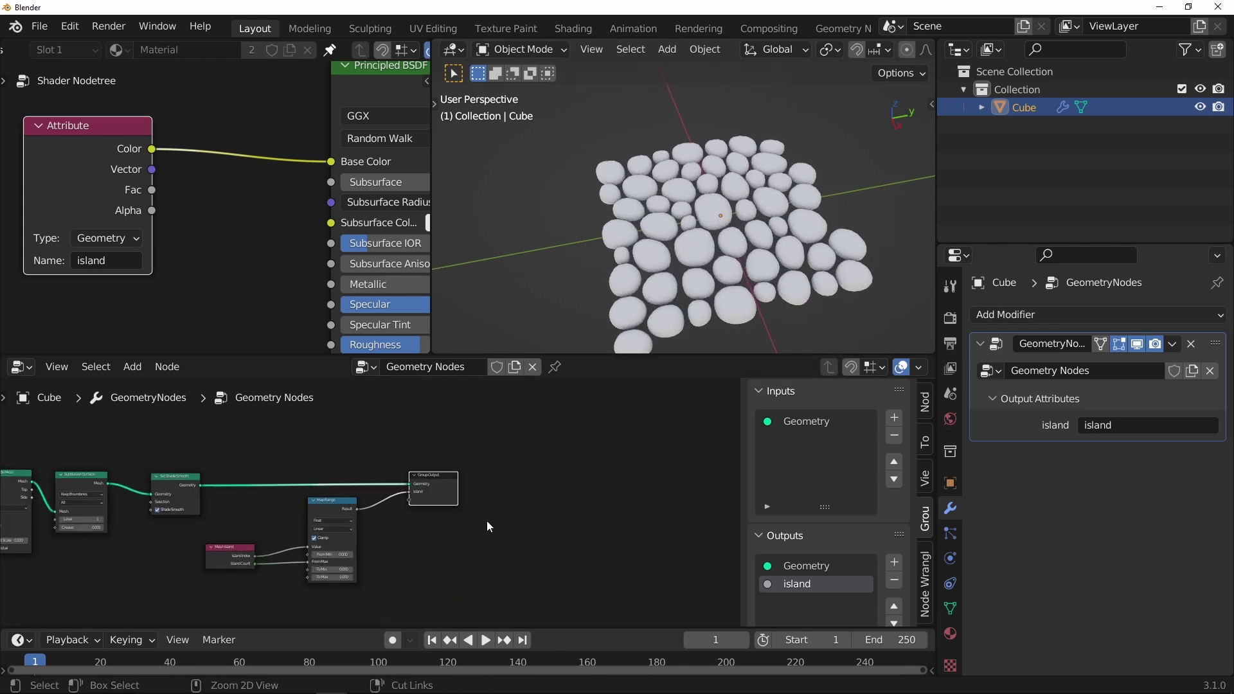
left_click_drag(417, 473, 476, 472)
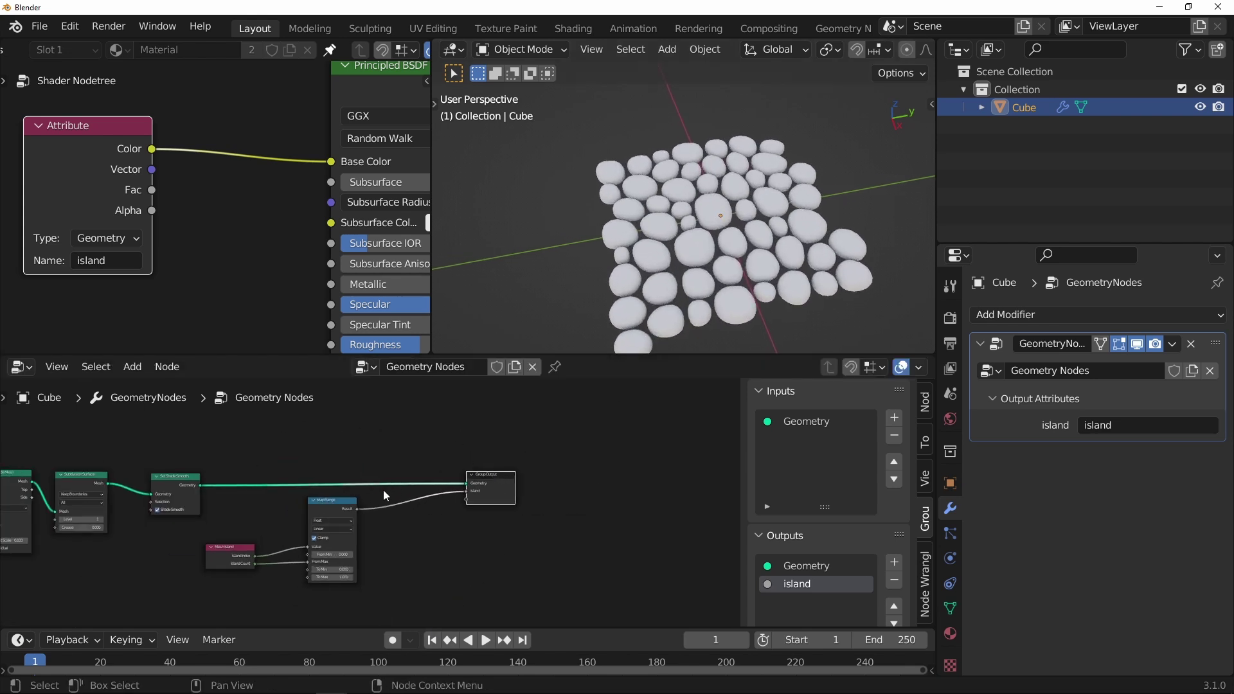
mouse_move(374, 444)
middle_mouse_down()
mouse_move(391, 456)
mouse_move(374, 416)
mouse_move(383, 466)
mouse_move(387, 452)
middle_mouse_up()
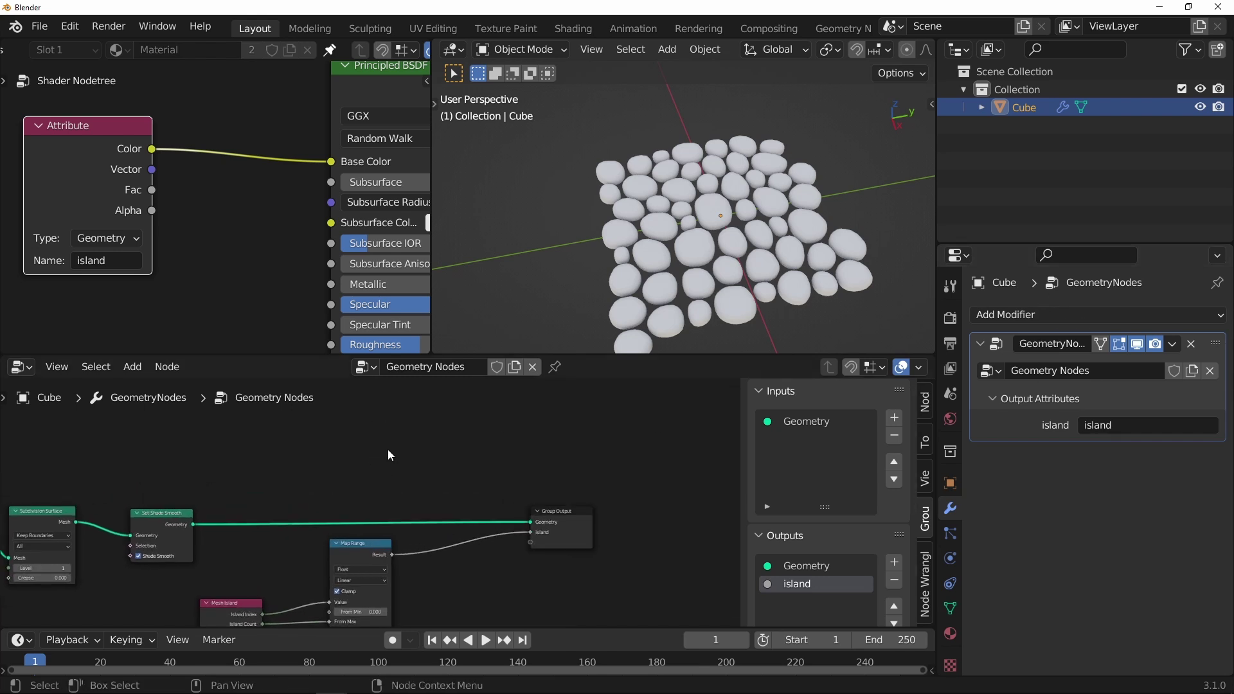
key("shift+a")
mouse_move(387, 452)
mouse_move(356, 477)
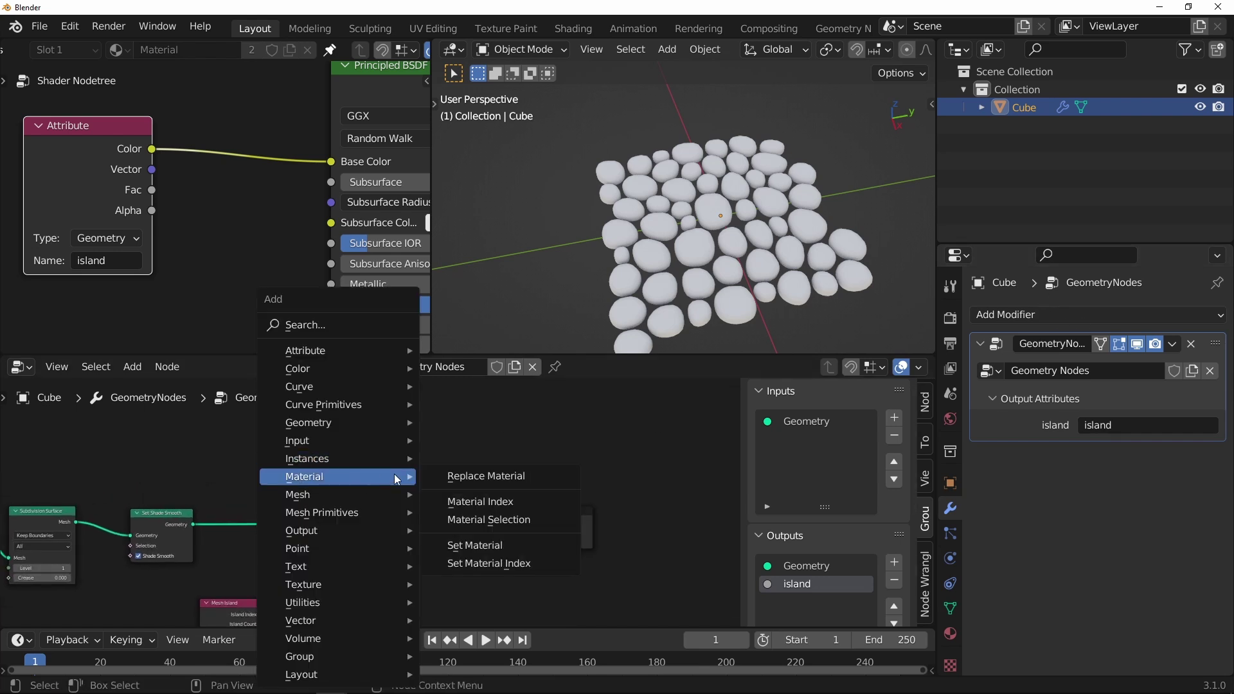
left_click(483, 542)
left_click(304, 477)
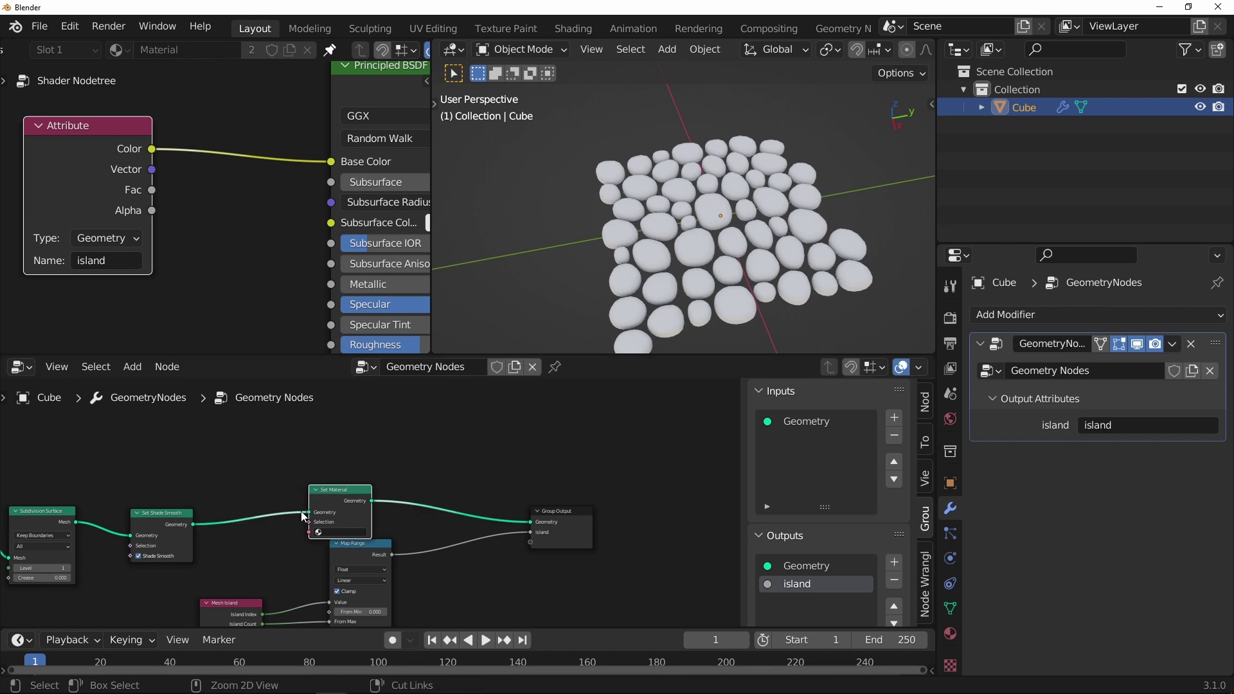
Choose the material named Material in the Set Material node
middle_click_drag(303, 515, 341, 503, "ctrl")
middle_click_drag(340, 502, 388, 504)
left_click(418, 515)
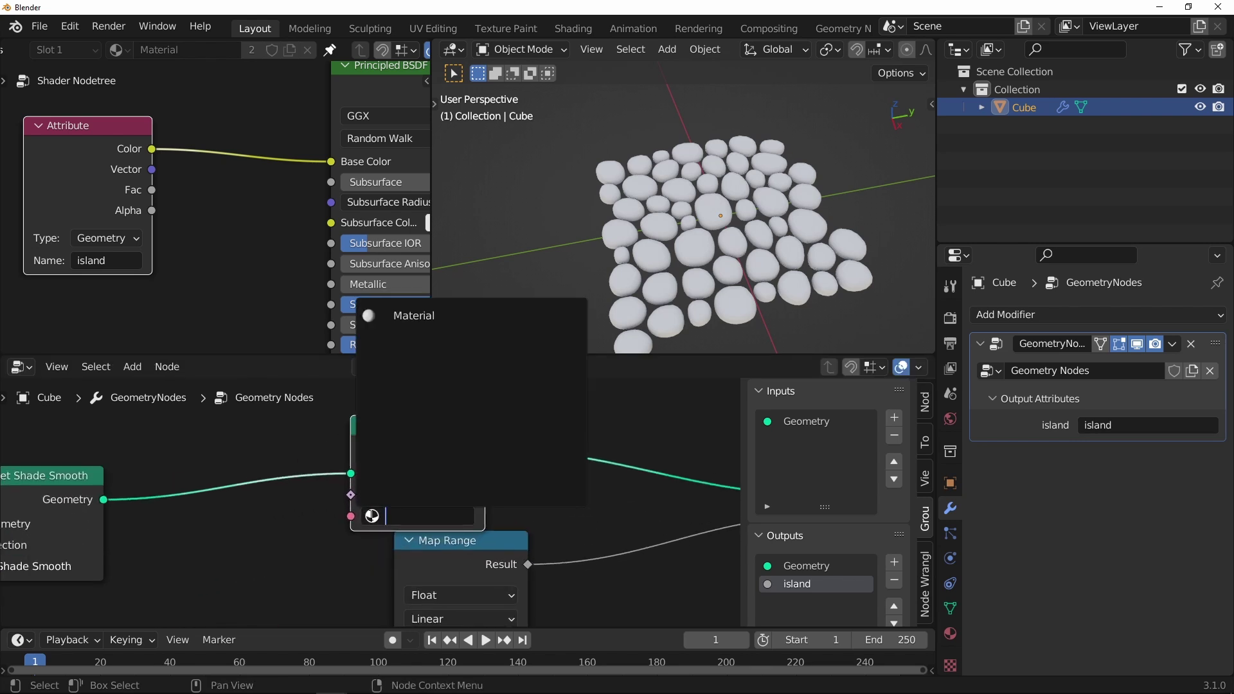
left_click(416, 320)
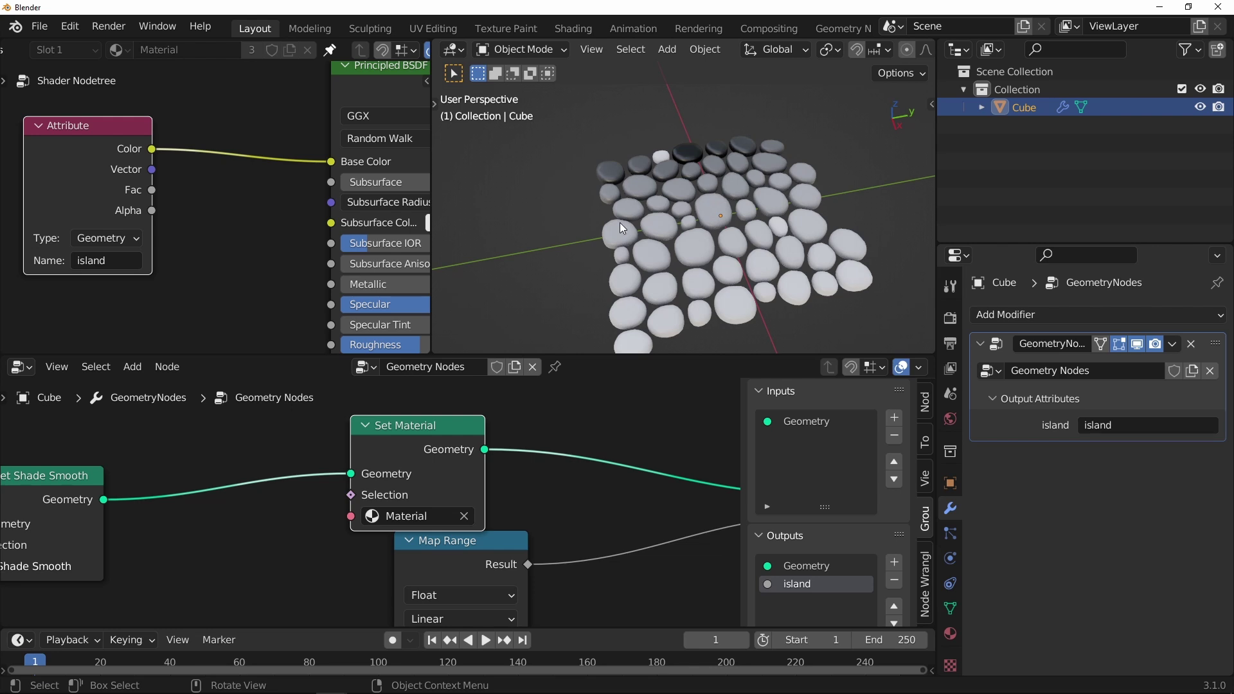
Feed Base Color from the Attribute node's Fac output instead of its Color output
middle_click_drag(672, 185, 628, 254)
middle_click_drag(252, 199, 289, 192)
left_click_drag(144, 138, 120, 144)
middle_click_drag(236, 180, 234, 166, "ctrl")
middle_click_drag(592, 504, 597, 518, "ctrl")
middle_click_drag(597, 518, 435, 493)
scroll(202, 237, "down", 2)
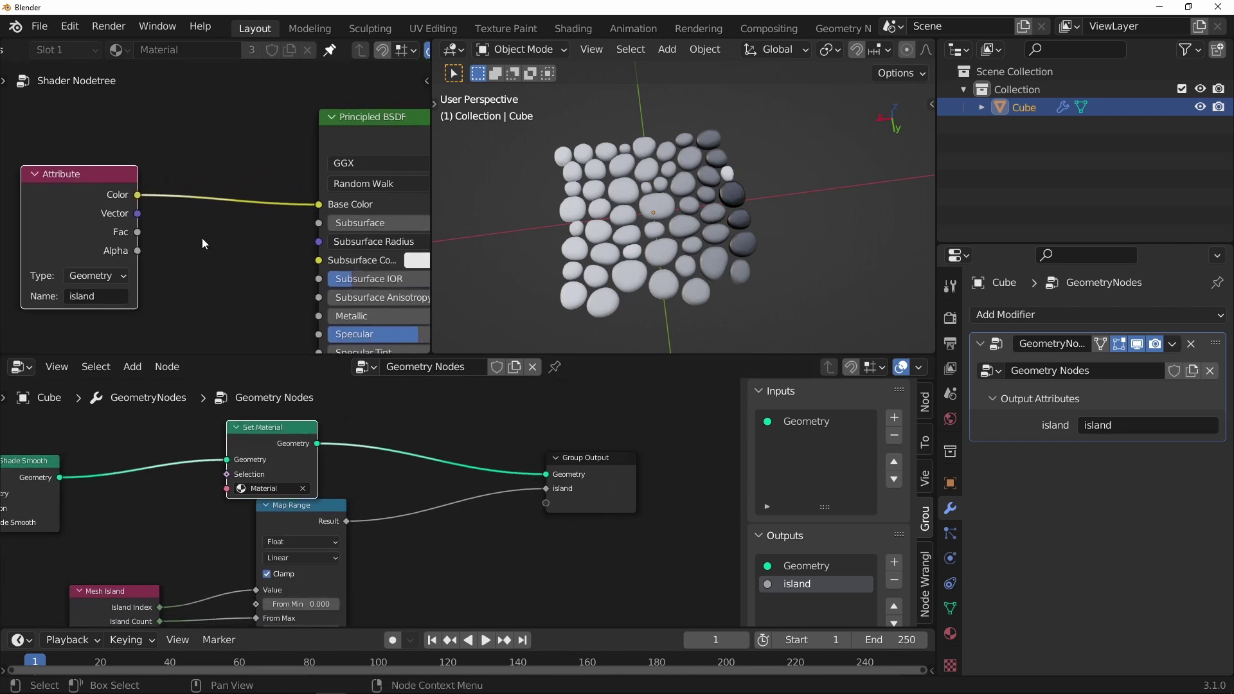
left_click_drag(136, 235, 172, 224)
left_click_drag(290, 211, 320, 205)
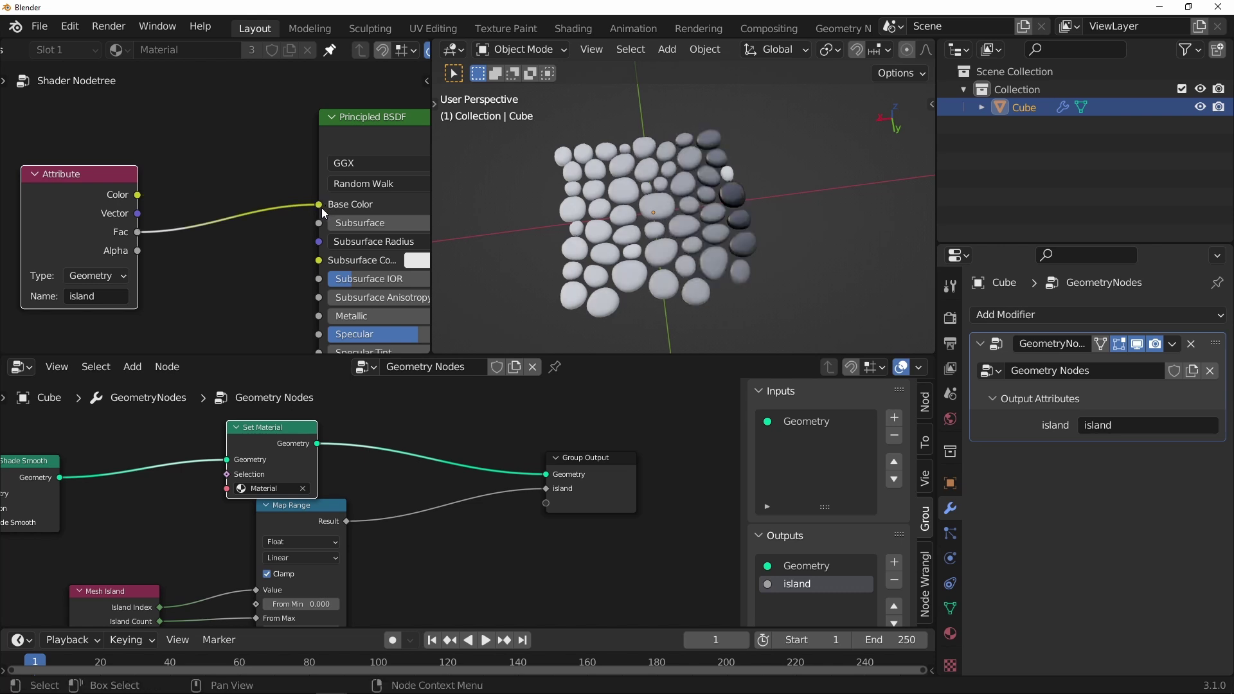
scroll(237, 237, "up", 1)
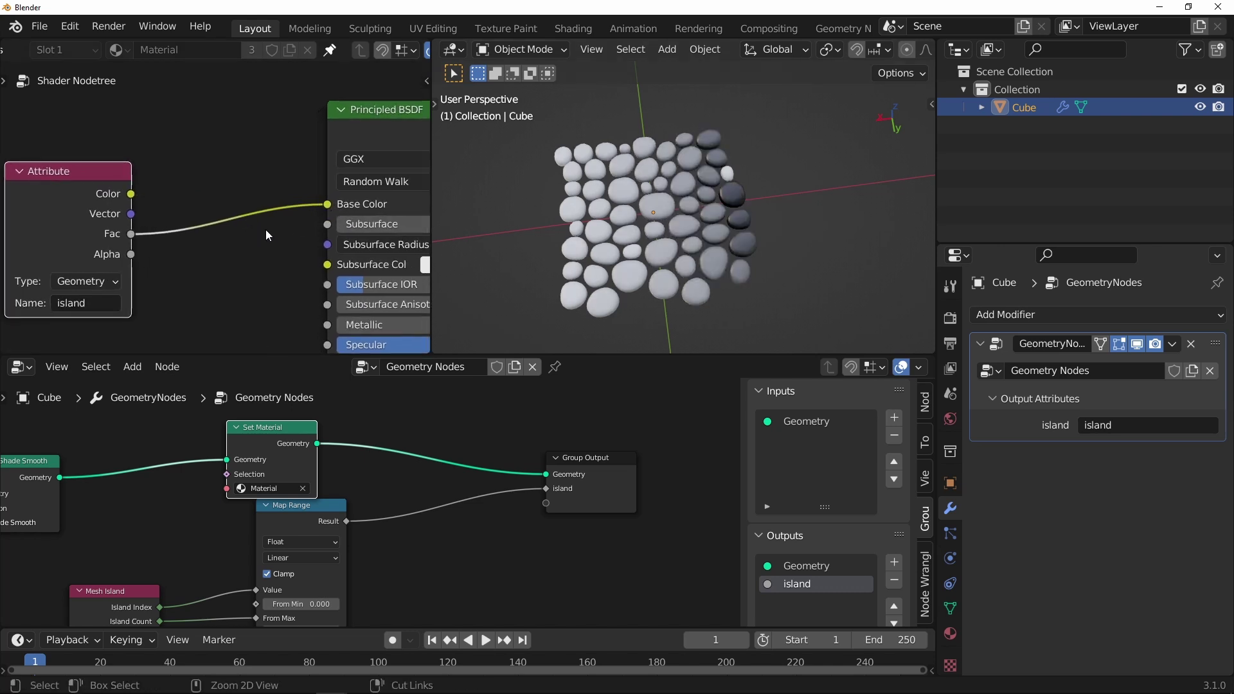
Move the Attribute node farther from the Principled BSDF to make room for another node
middle_click_drag(562, 436, 570, 388, "ctrl")
middle_click_drag(638, 462, 500, 483)
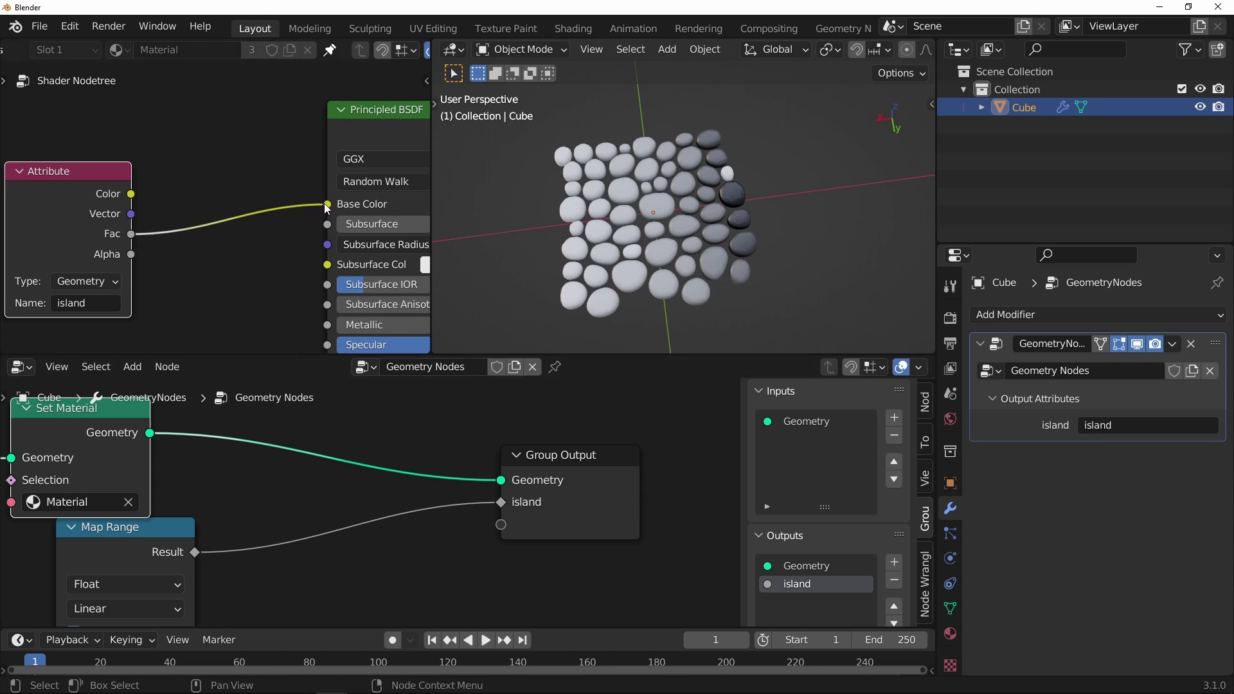
middle_click_drag(183, 216, 247, 221)
left_click_drag(150, 170, 116, 170)
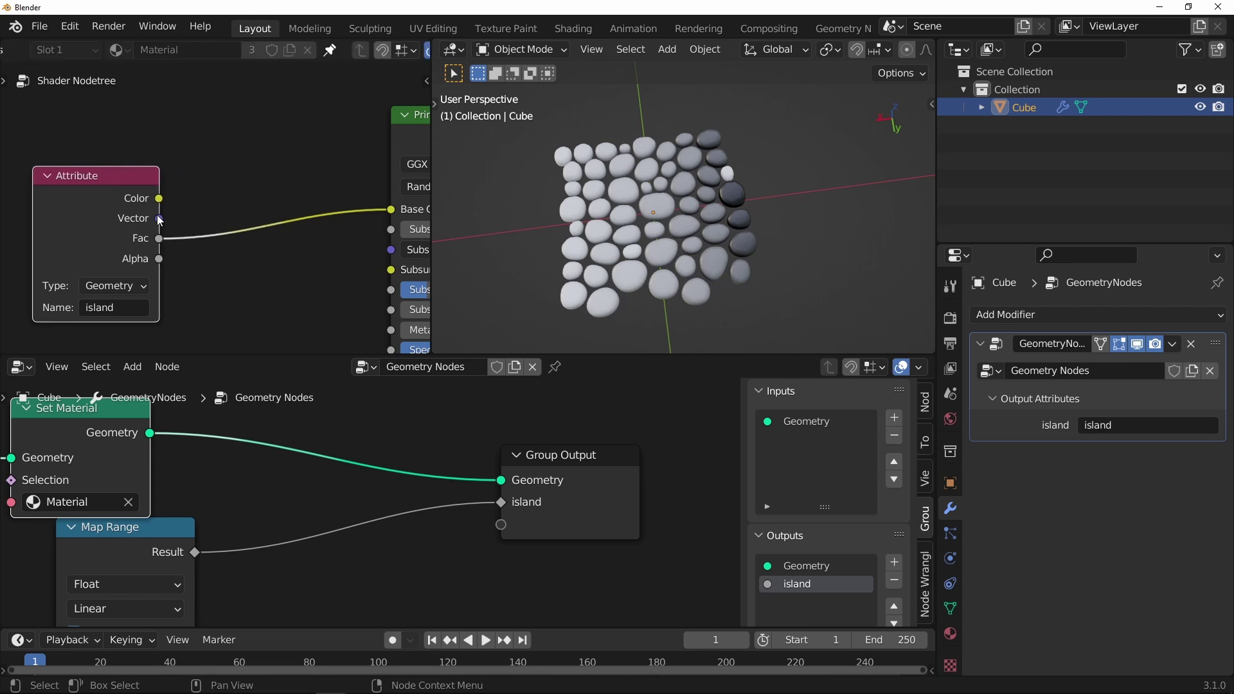
middle_click_drag(387, 202, 407, 245)
left_click_drag(154, 180, 97, 182)
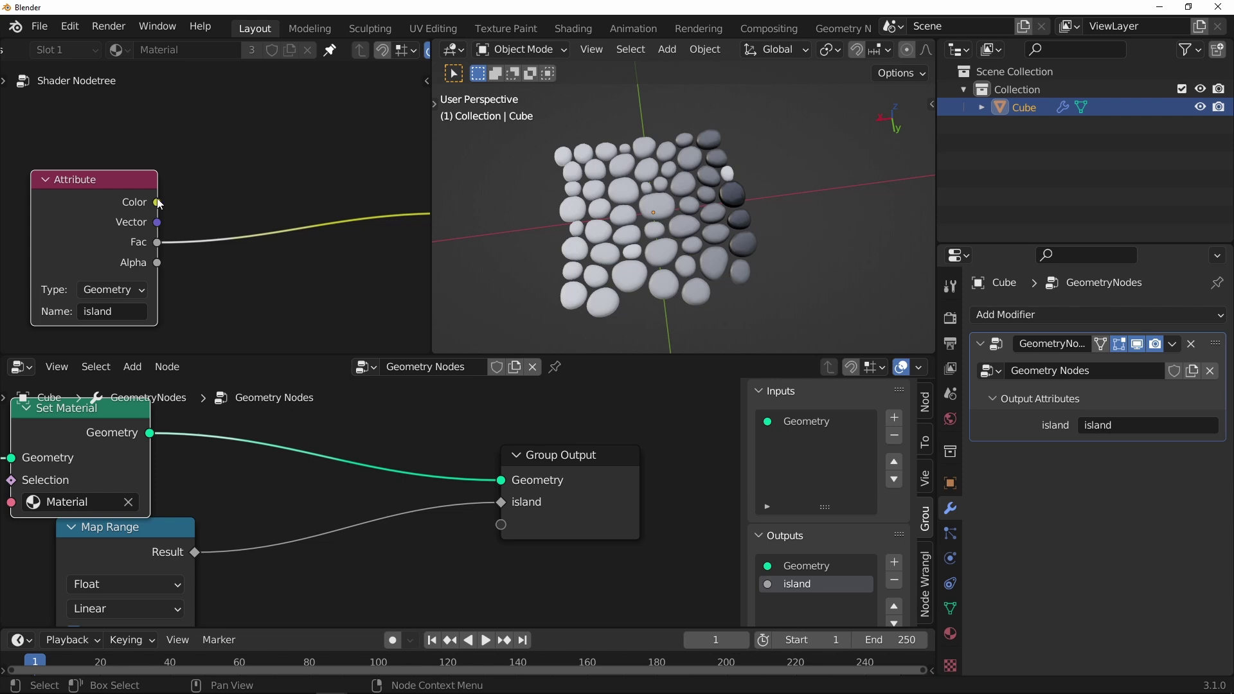
middle_click_drag(185, 190, 207, 209, "ctrl")
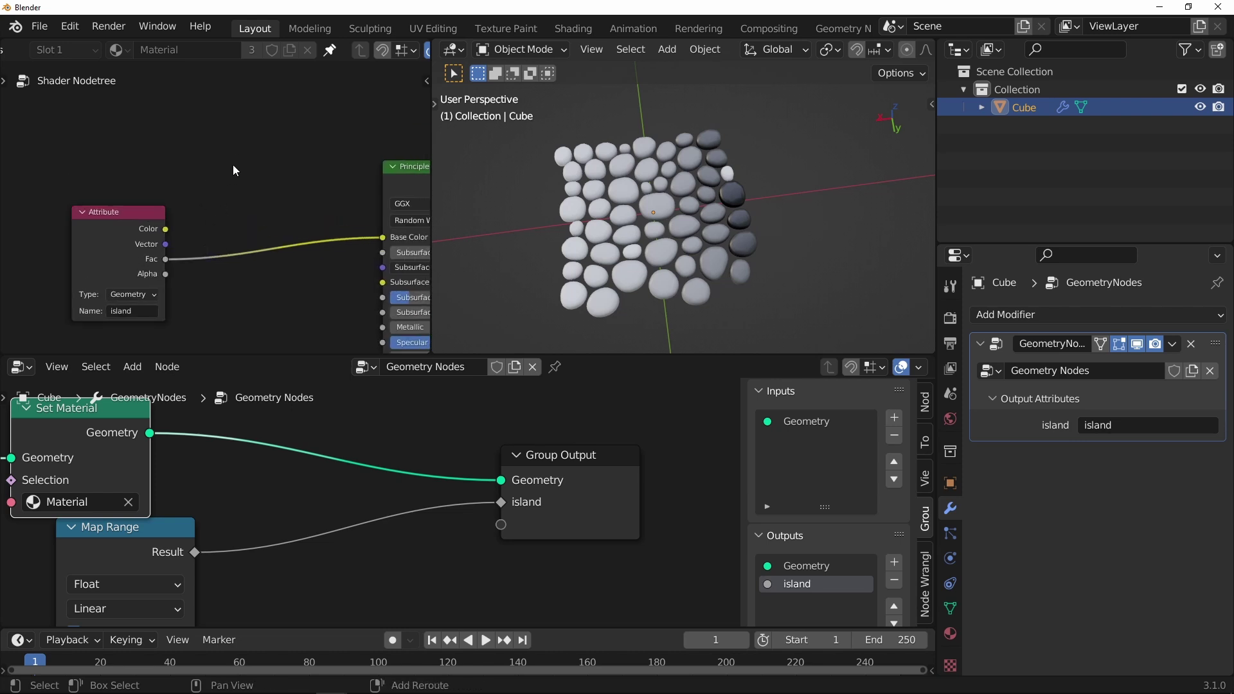
Insert a ColorRamp node between the Attribute node's Fac output and Base Color
key("shift+a")
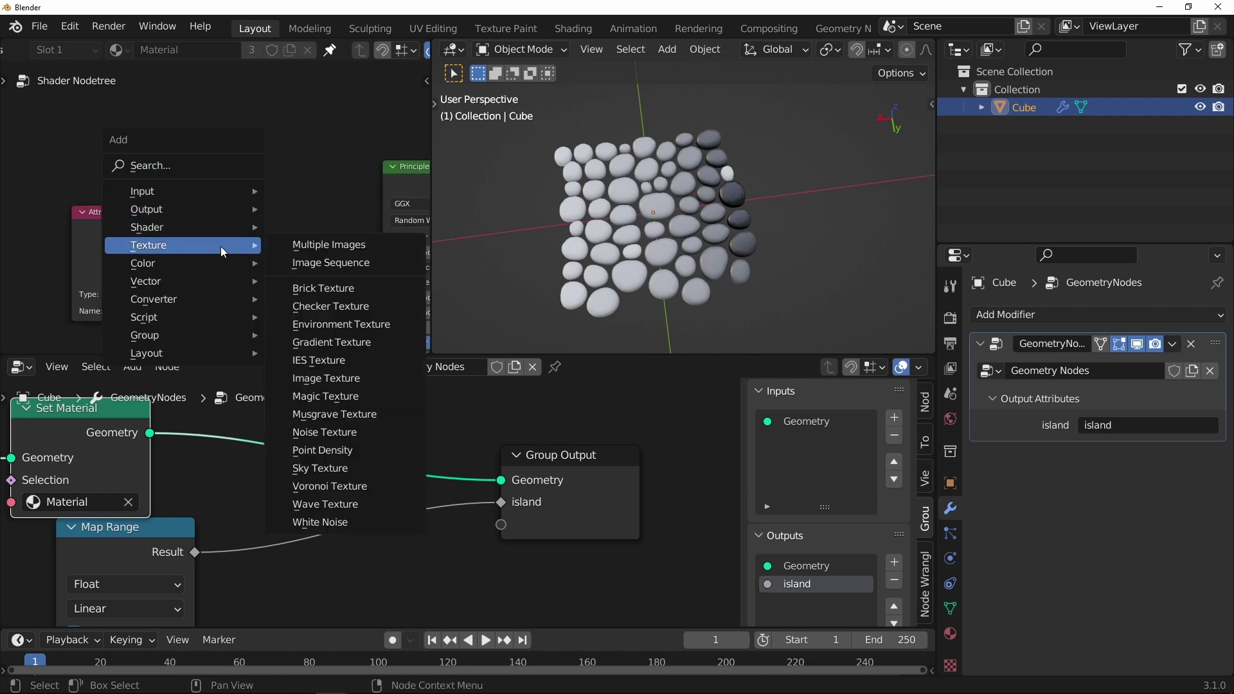
mouse_move(219, 296)
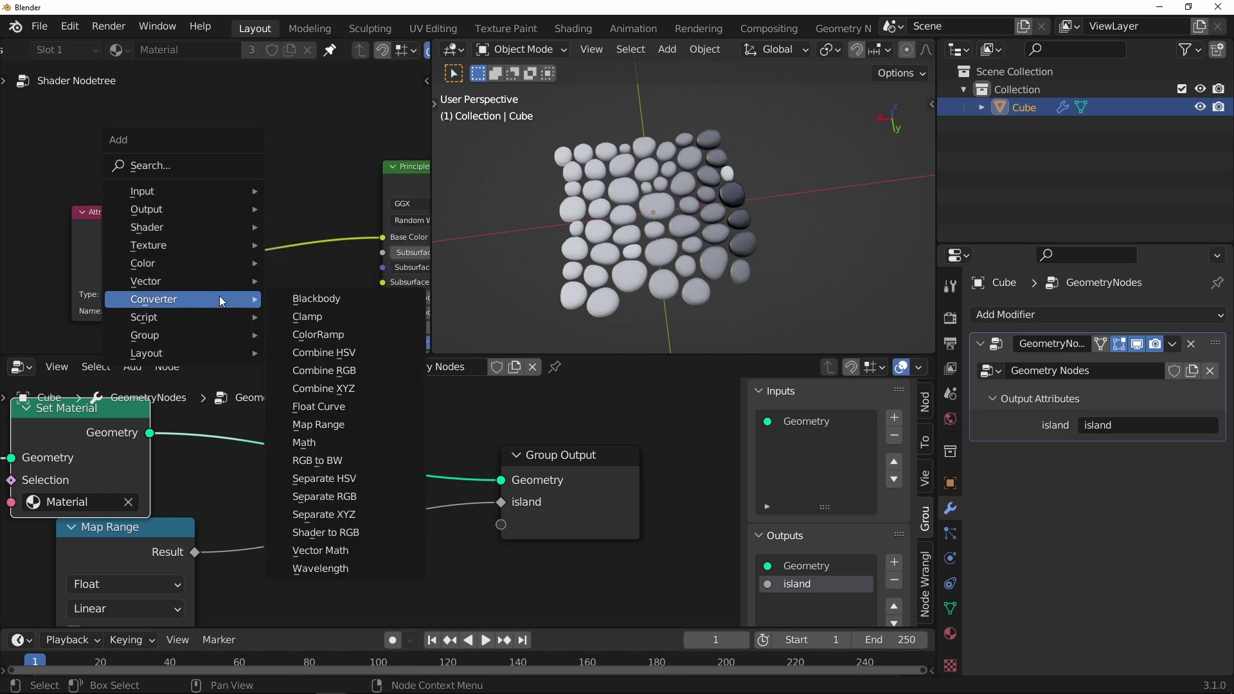
left_click(322, 336)
left_click(237, 182)
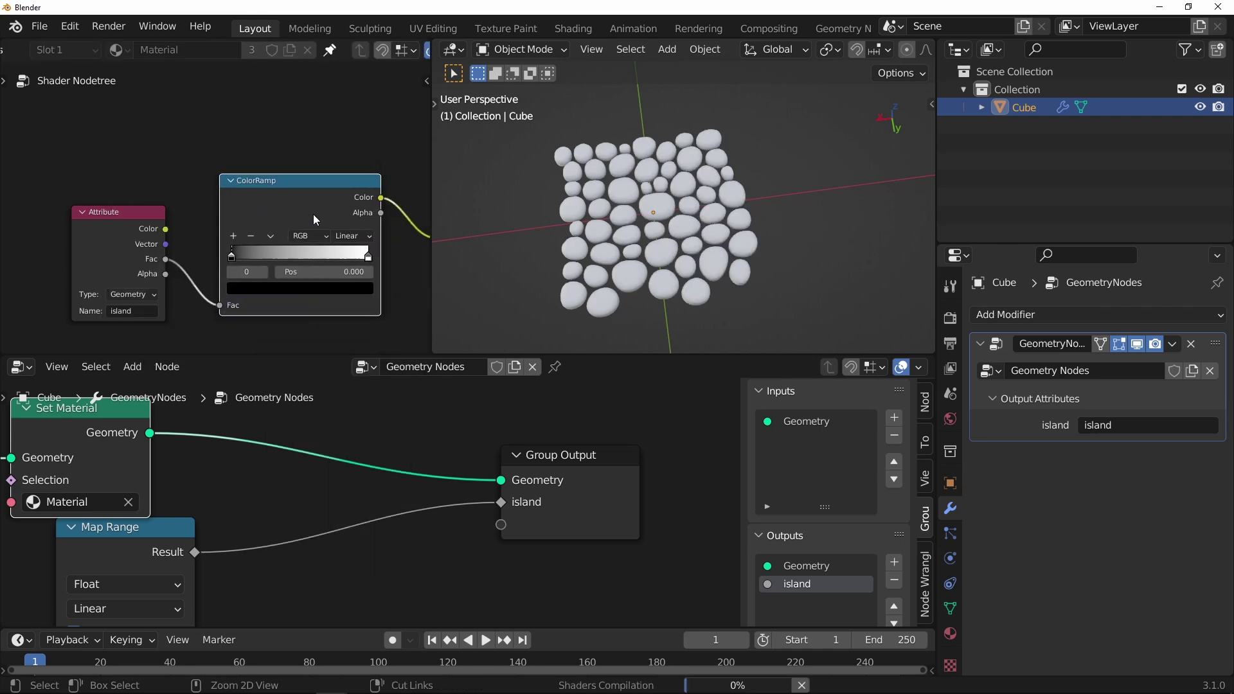
Try the ColorRamp's black stop at position 0.466 and examine the shading across the stones up close
scroll(308, 219, "up", 1)
left_click_drag(229, 251, 307, 250)
scroll(668, 170, "up", 6)
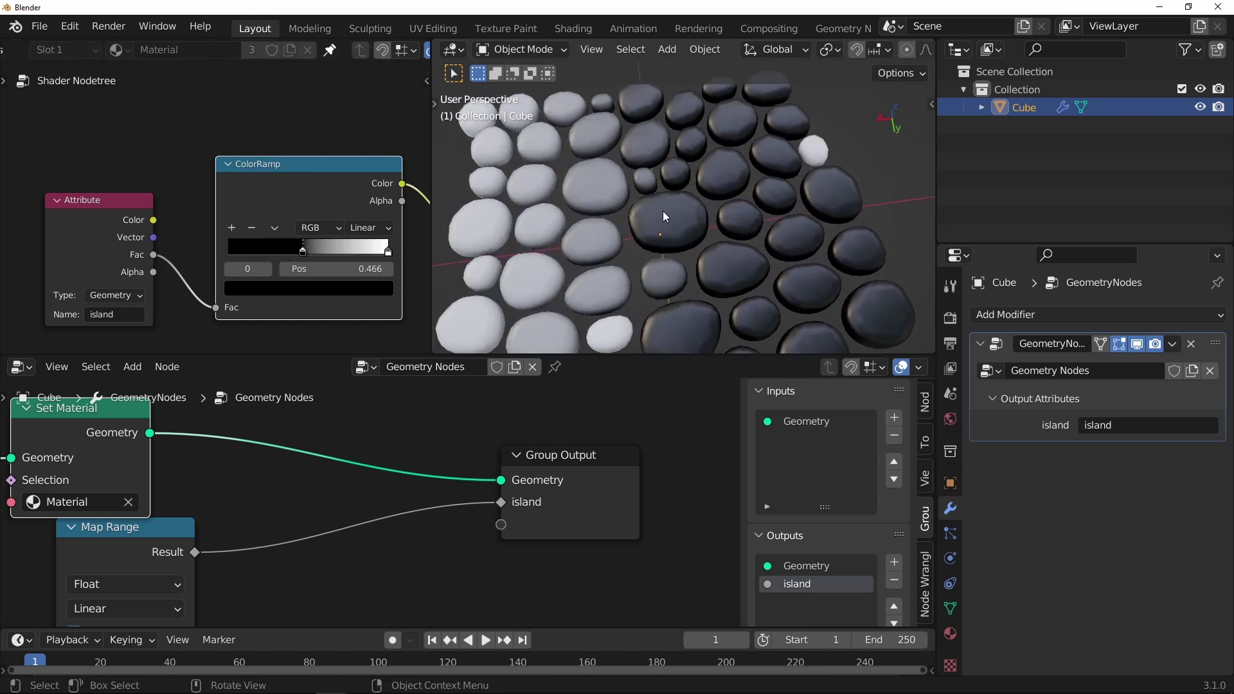
scroll(650, 176, "down", 5)
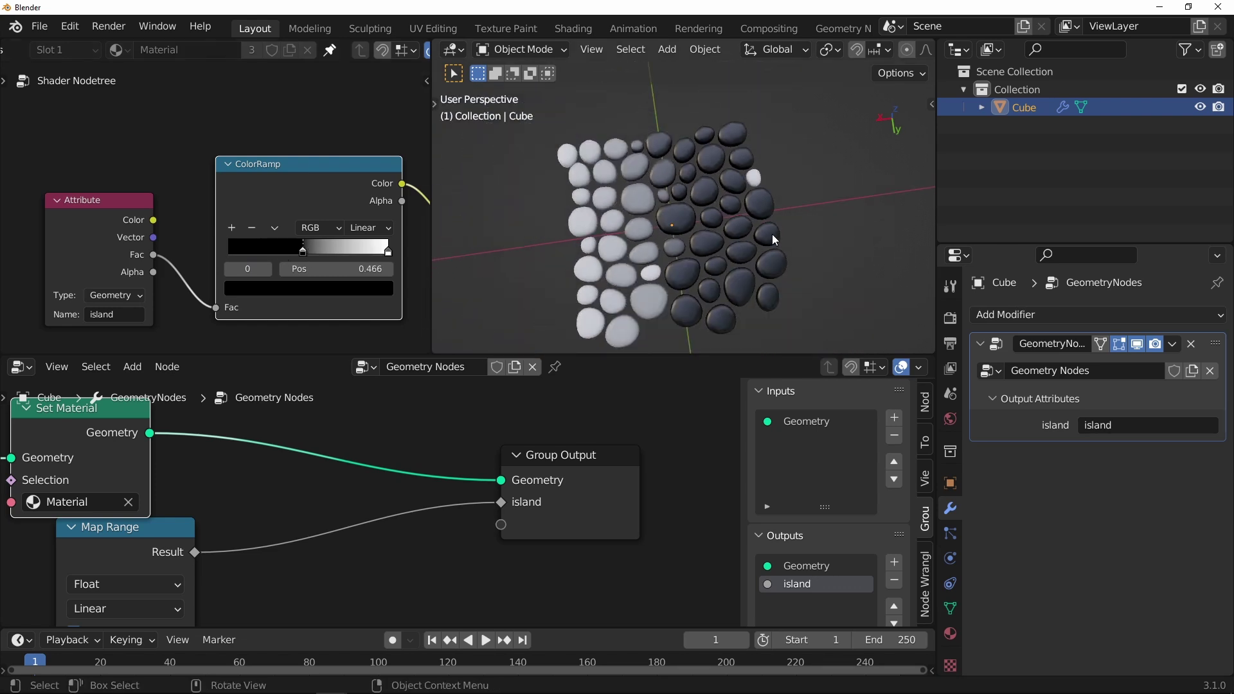
scroll(653, 225, "up", 5)
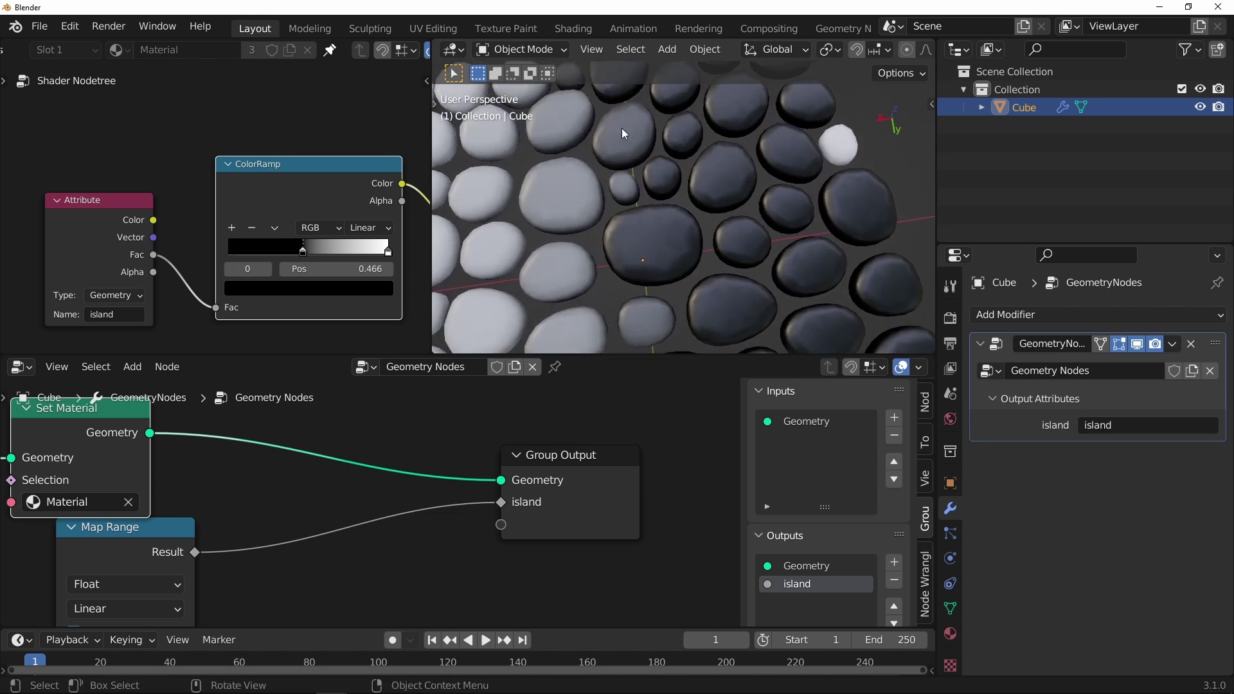
middle_click_drag(622, 134, 641, 222)
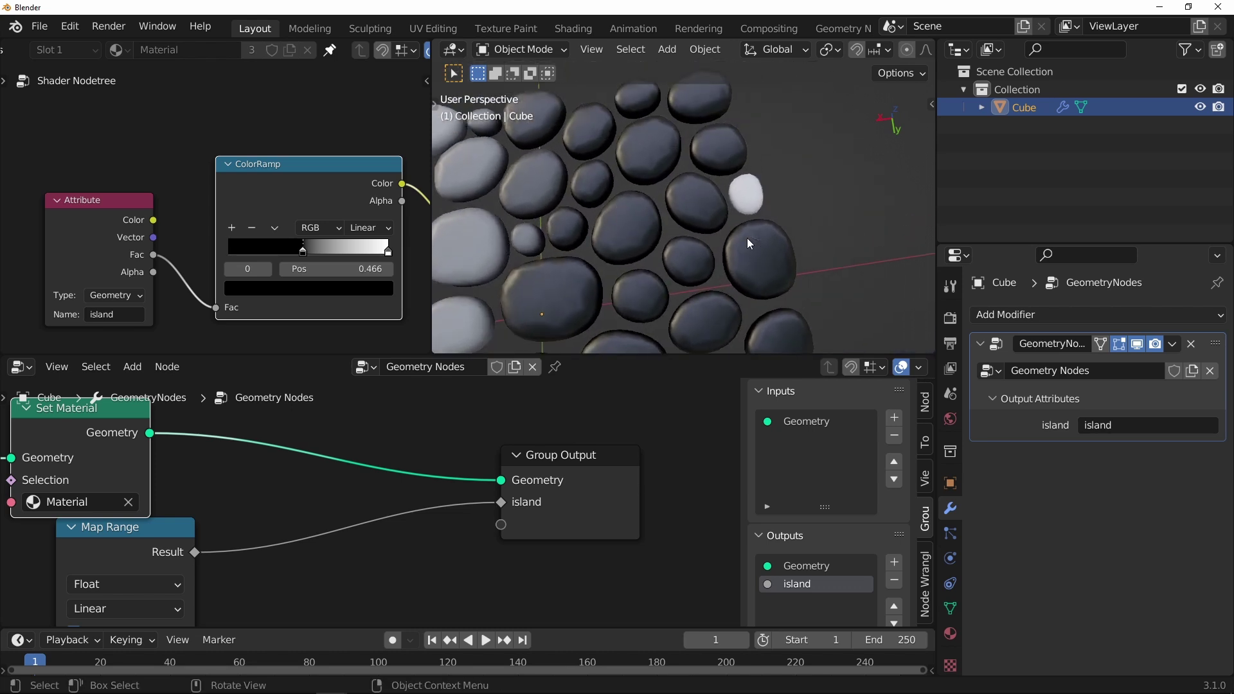
scroll(707, 244, "down", 4)
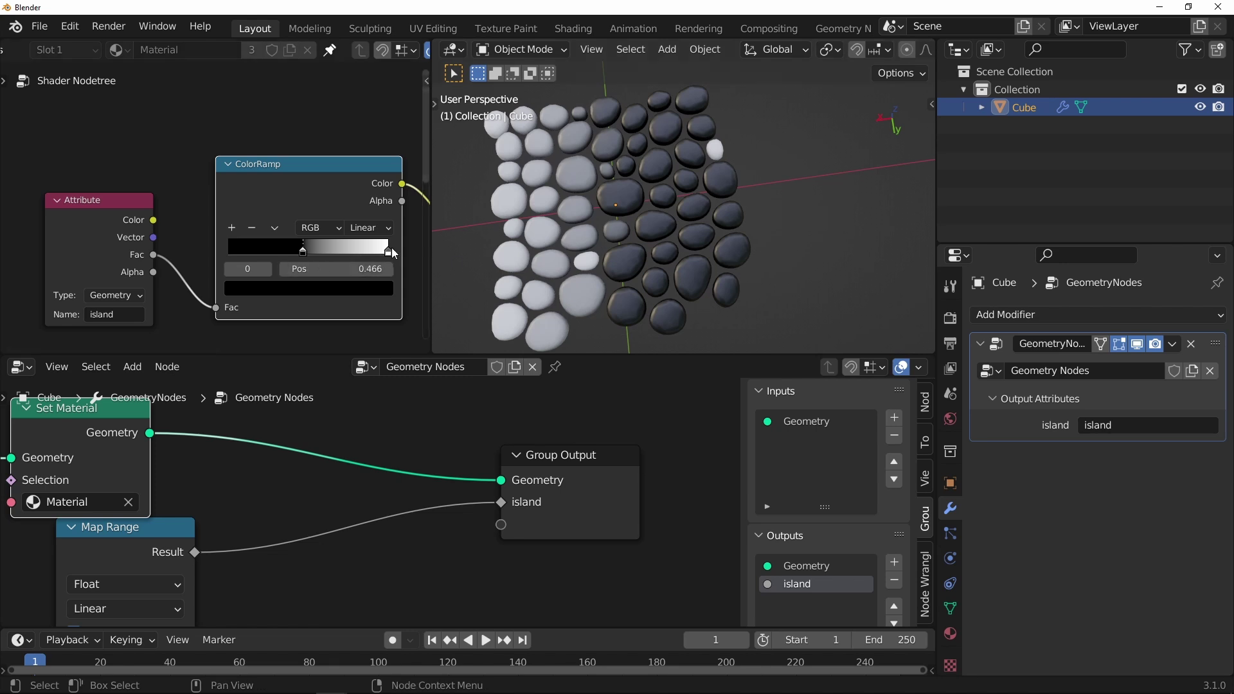
Set the ColorRamp's white stop to position 0.993 and its black stop to about 0.2
mouse_move(389, 250)
left_mouse_down()
mouse_move(253, 270)
mouse_move(260, 230)
mouse_move(309, 230)
left_mouse_up()
scroll(154, 194, "down", 4)
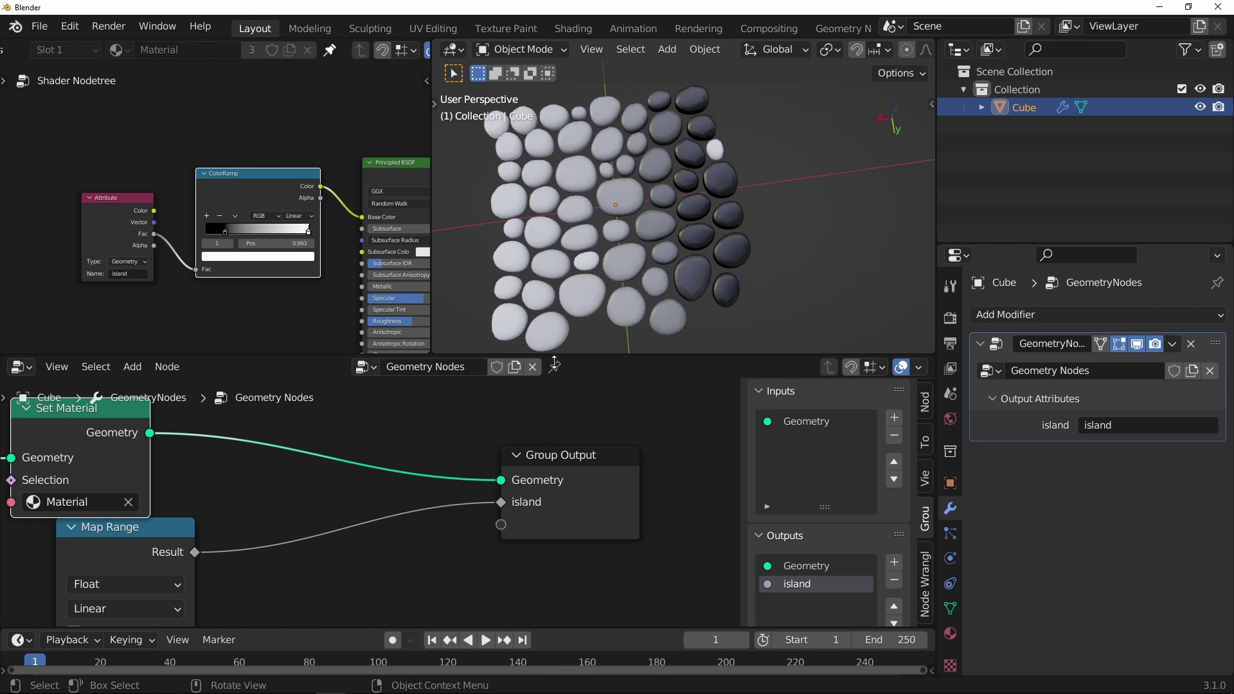
Spread out the Map Range, Mesh Island and Group Output nodes in the geometry node tree
scroll(462, 482, "down", 4)
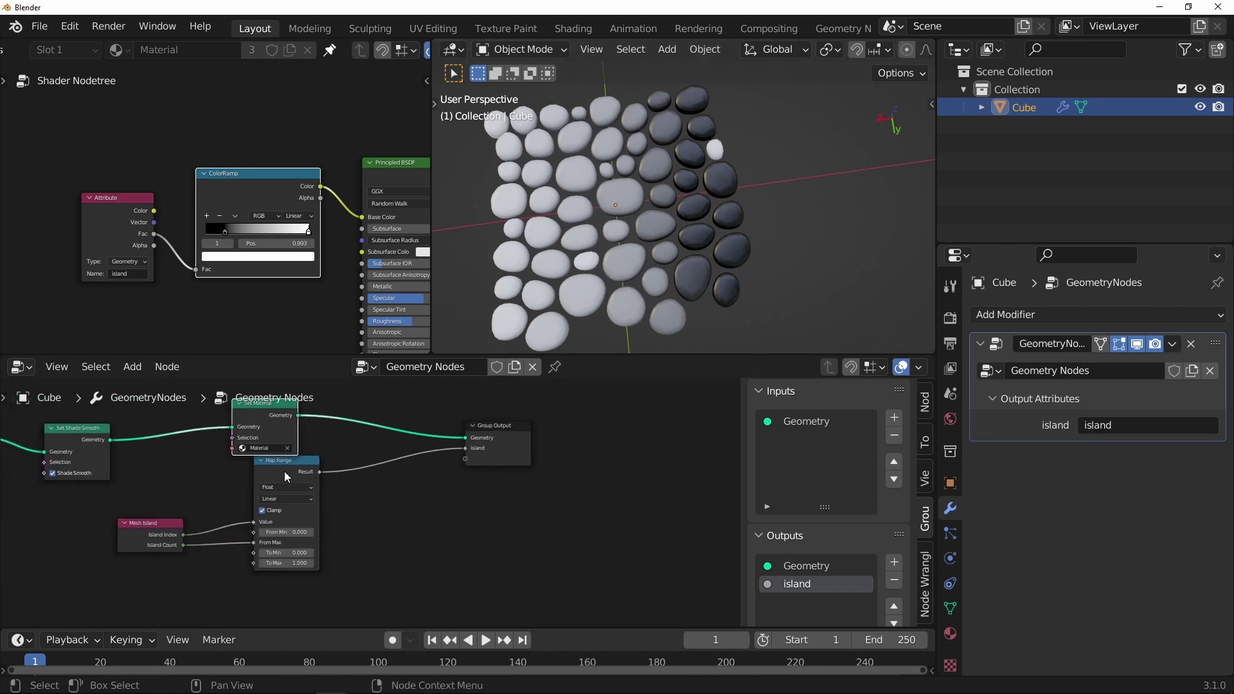
left_click_drag(284, 476, 277, 518)
left_click_drag(166, 523, 143, 545)
middle_click_drag(445, 438, 411, 457)
left_click_drag(471, 444, 495, 431)
Add a White Noise Texture node and connect the Map Range result to its Vector input
scroll(446, 485, "up", 2)
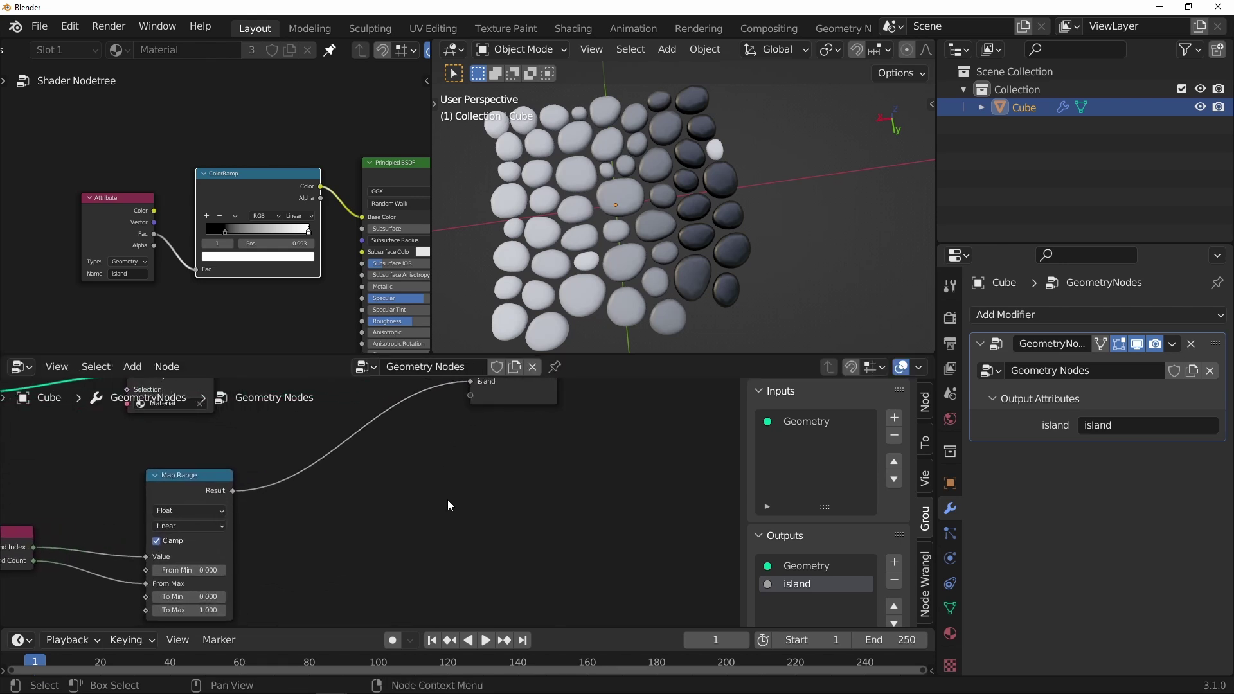
key("shift+a")
mouse_move(471, 584)
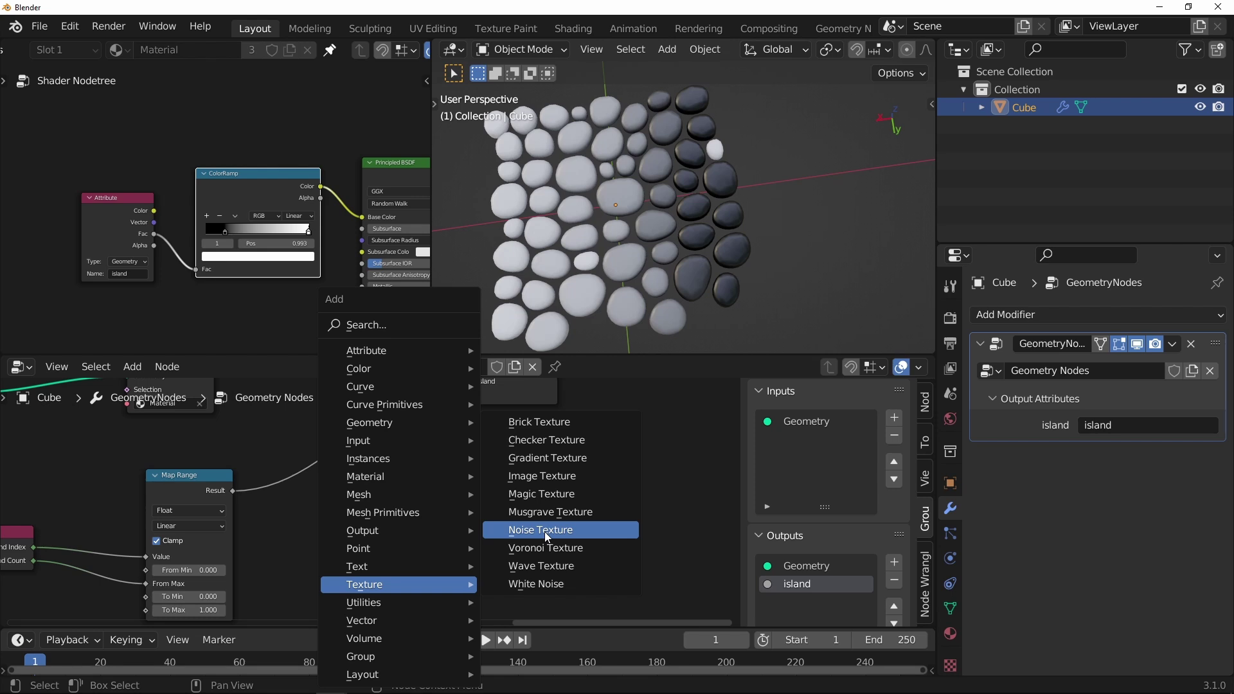
left_click(548, 584)
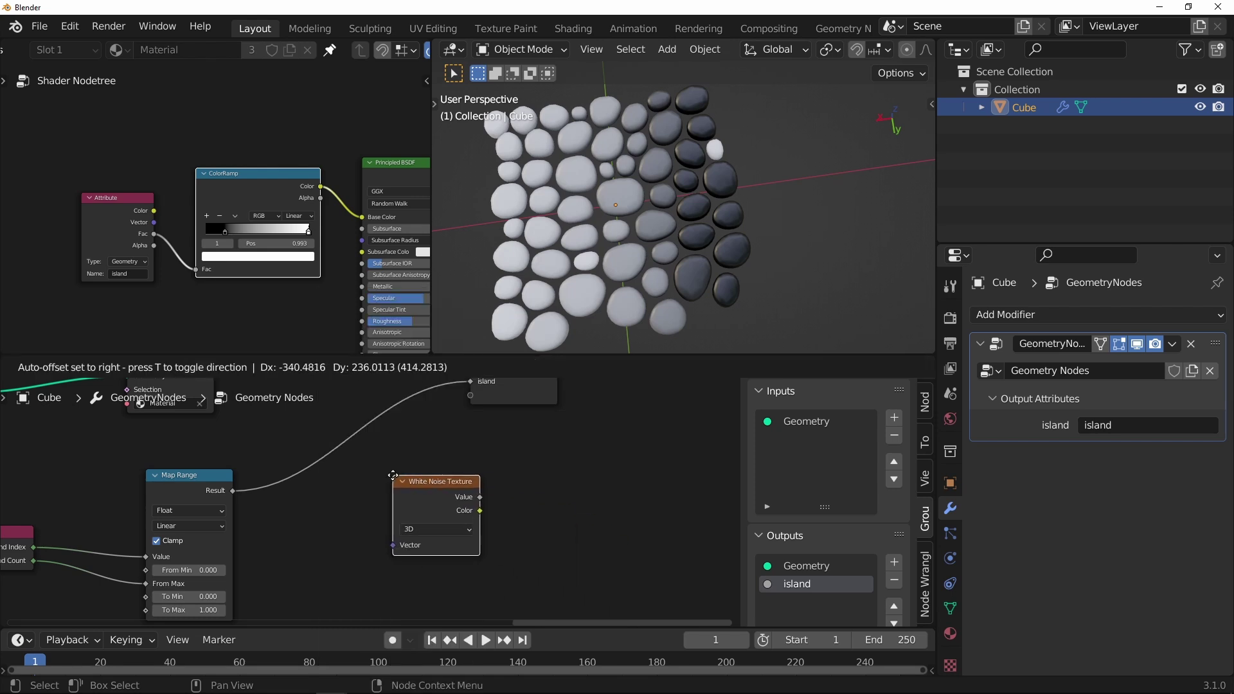
left_click(393, 476)
scroll(237, 464, "up", 3)
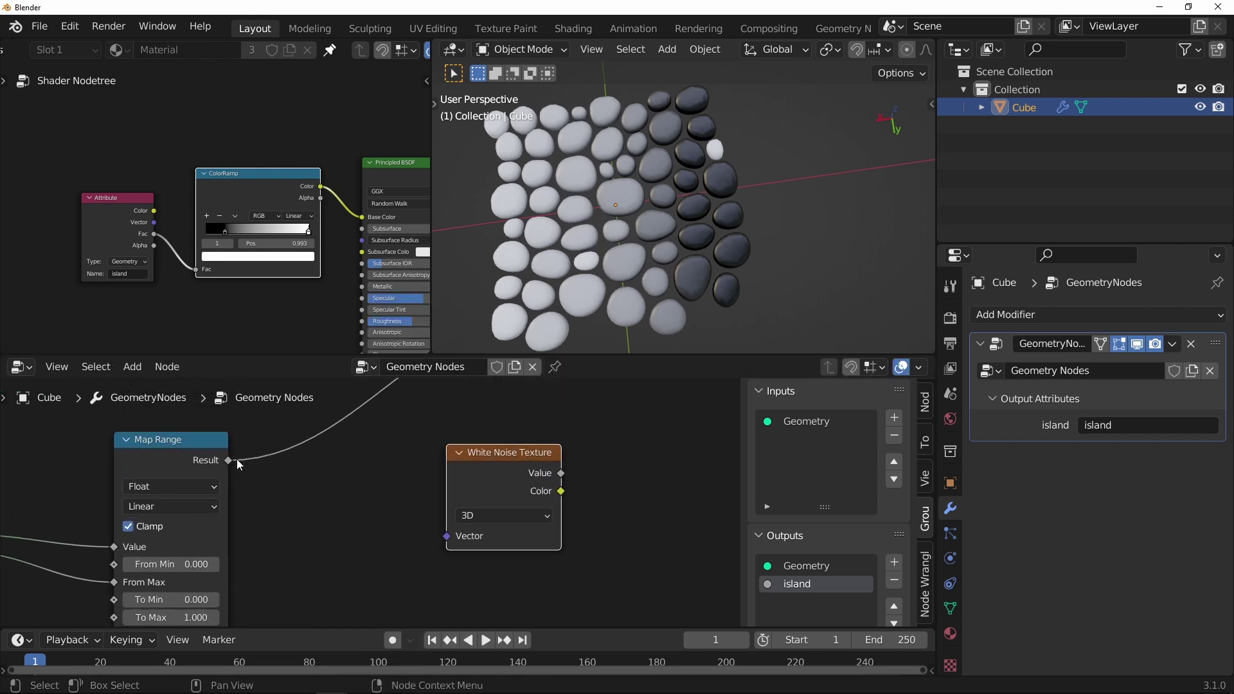
left_click_drag(238, 464, 447, 536)
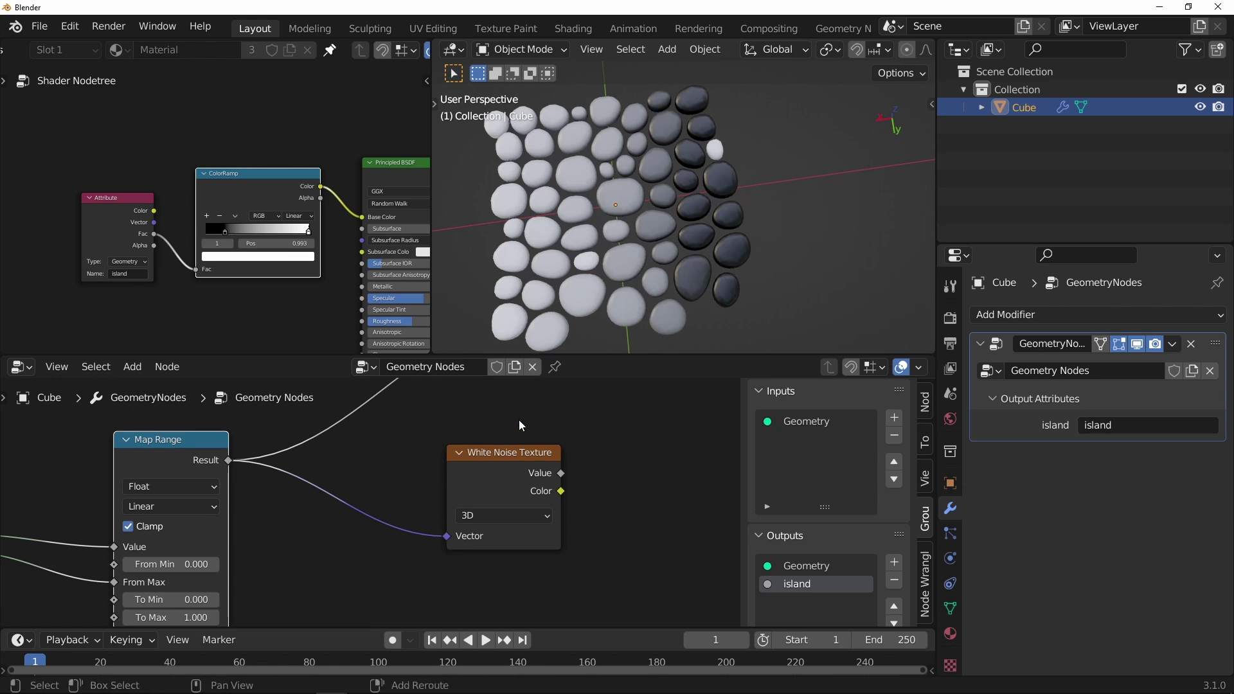
Connect the White Noise Texture's Value to the Group Output's island input and place the noise node between Map Range and Group Output
scroll(446, 536, "down", 3)
left_click_drag(453, 417, 536, 418)
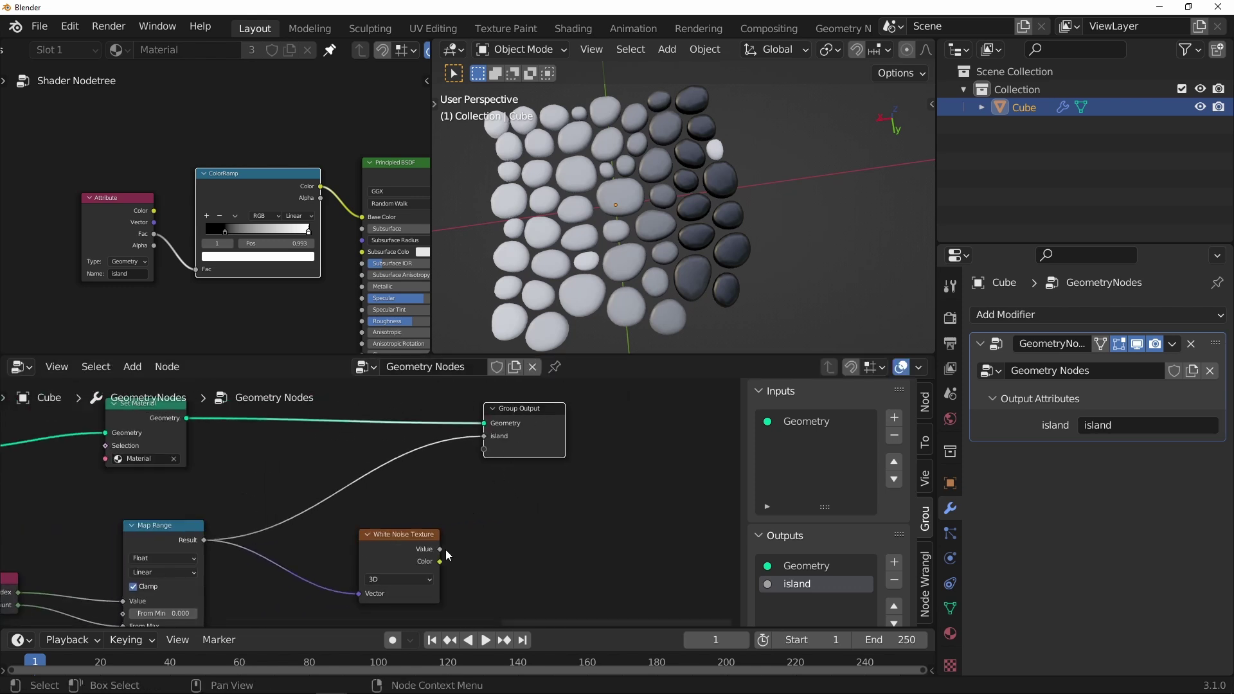
left_click_drag(440, 549, 484, 442)
left_click_drag(390, 538, 370, 472)
scroll(380, 474, "up", 2)
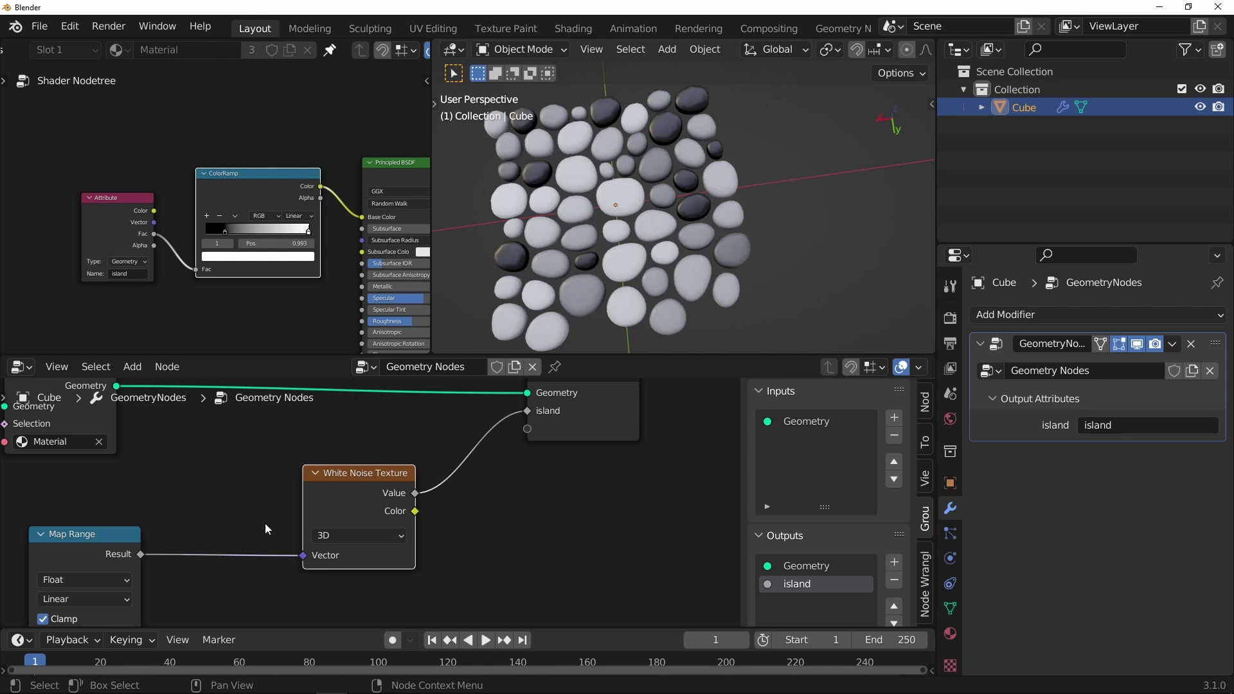
scroll(189, 524, "up", 3)
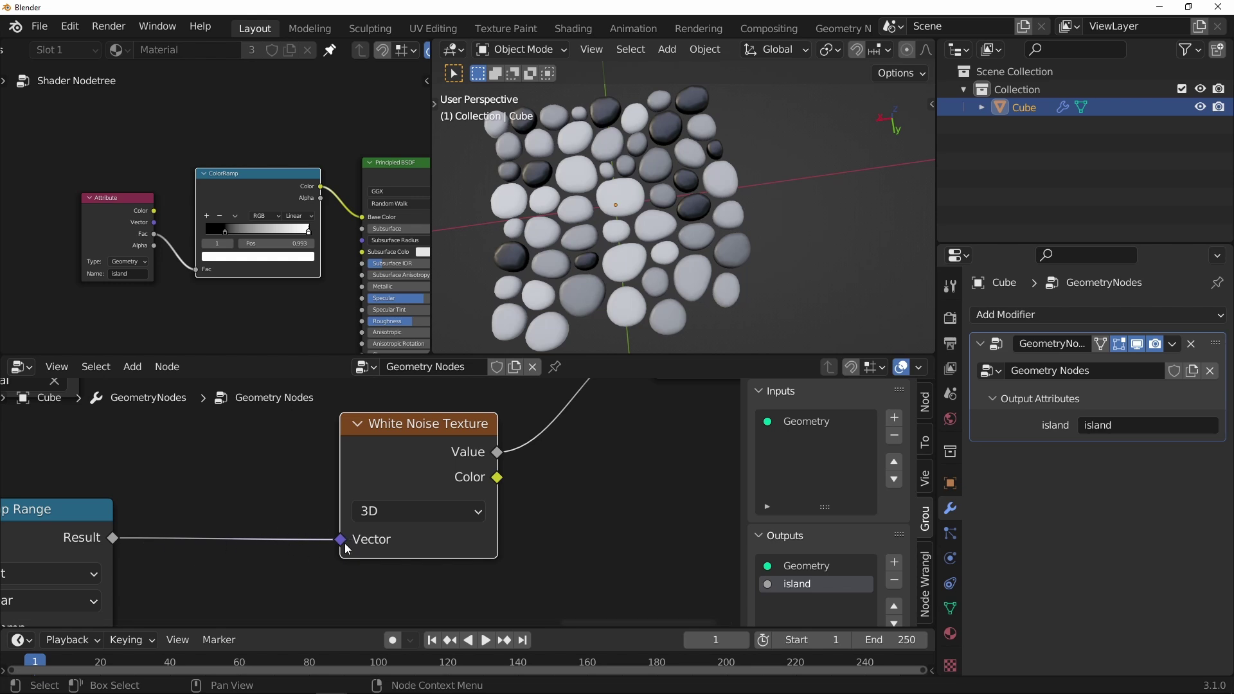
scroll(234, 534, "down", 4)
middle_click_drag(278, 521, 441, 483)
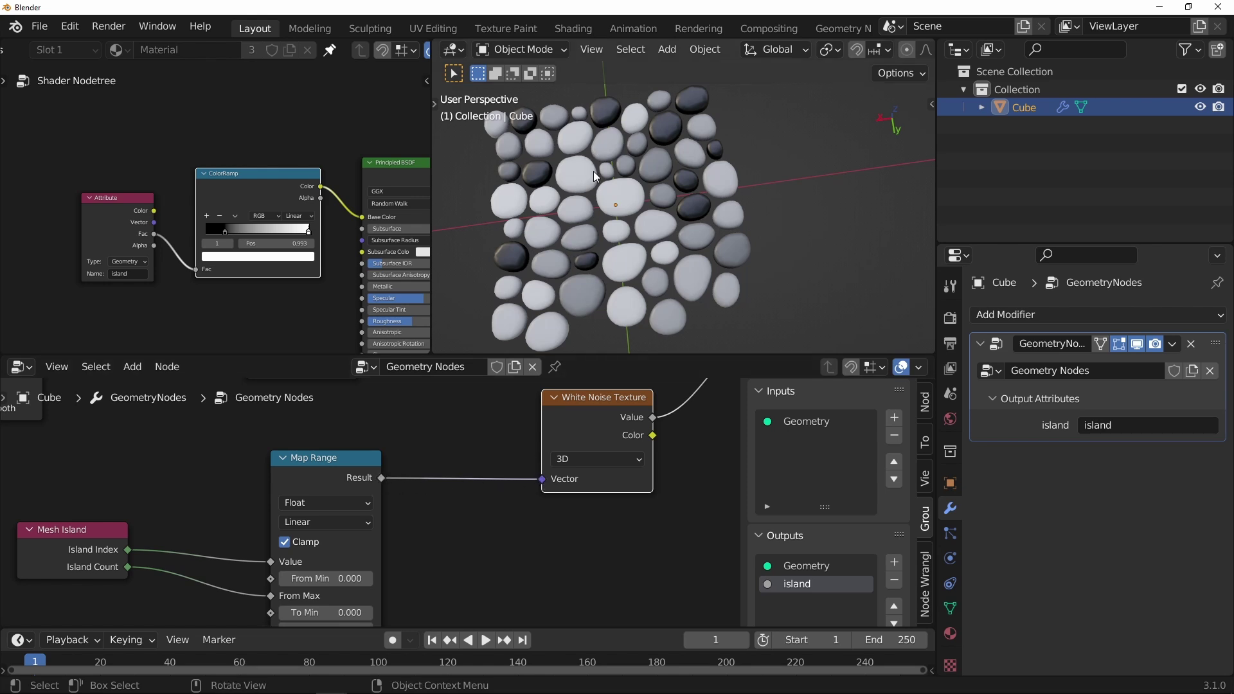
middle_click_drag(572, 436, 471, 501)
scroll(471, 501, "down", 5)
middle_click_drag(559, 510, 464, 529)
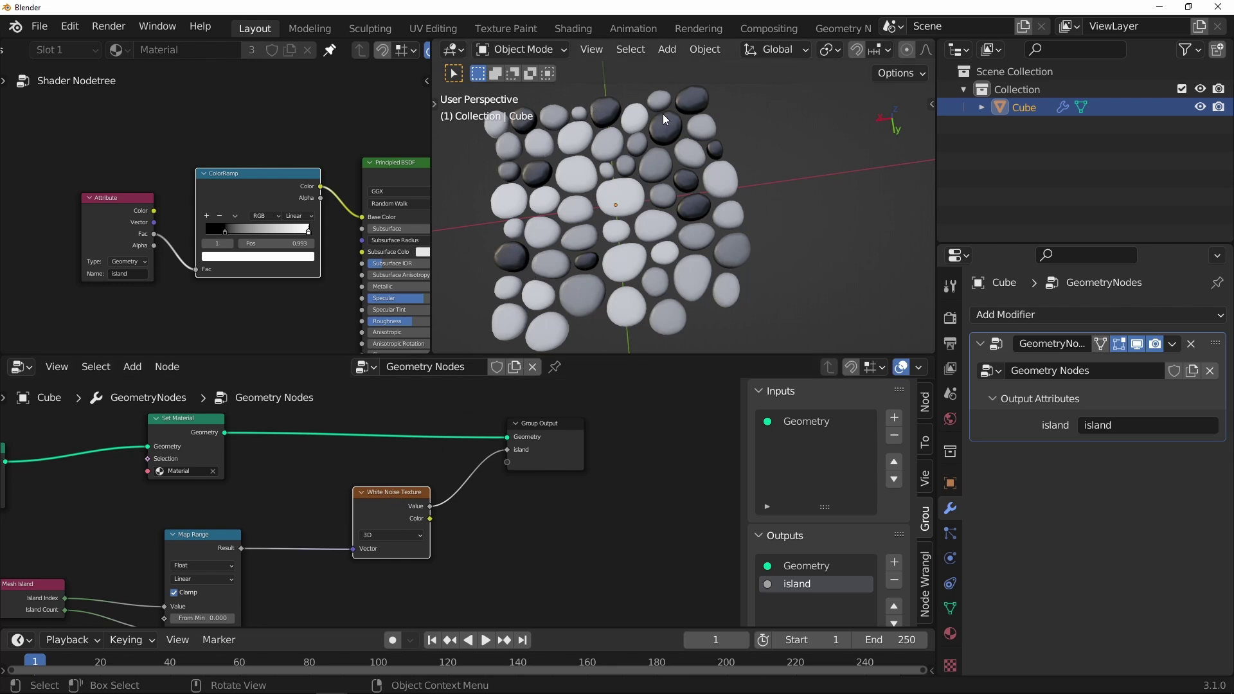
Move the ColorRamp's two stops inward, with the black one at position 0.213, and recolor that stop dark red
mouse_move(225, 230)
left_mouse_down()
mouse_move(292, 230)
mouse_move(226, 238)
left_mouse_up()
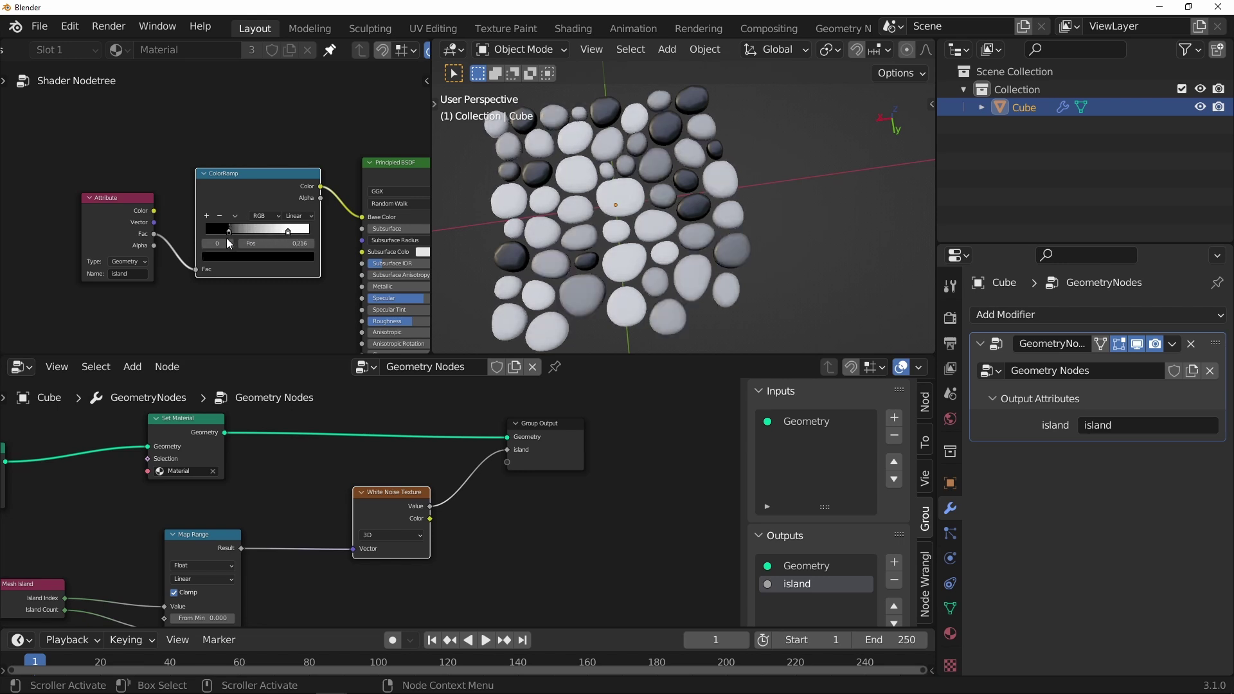
scroll(227, 237, "up", 2)
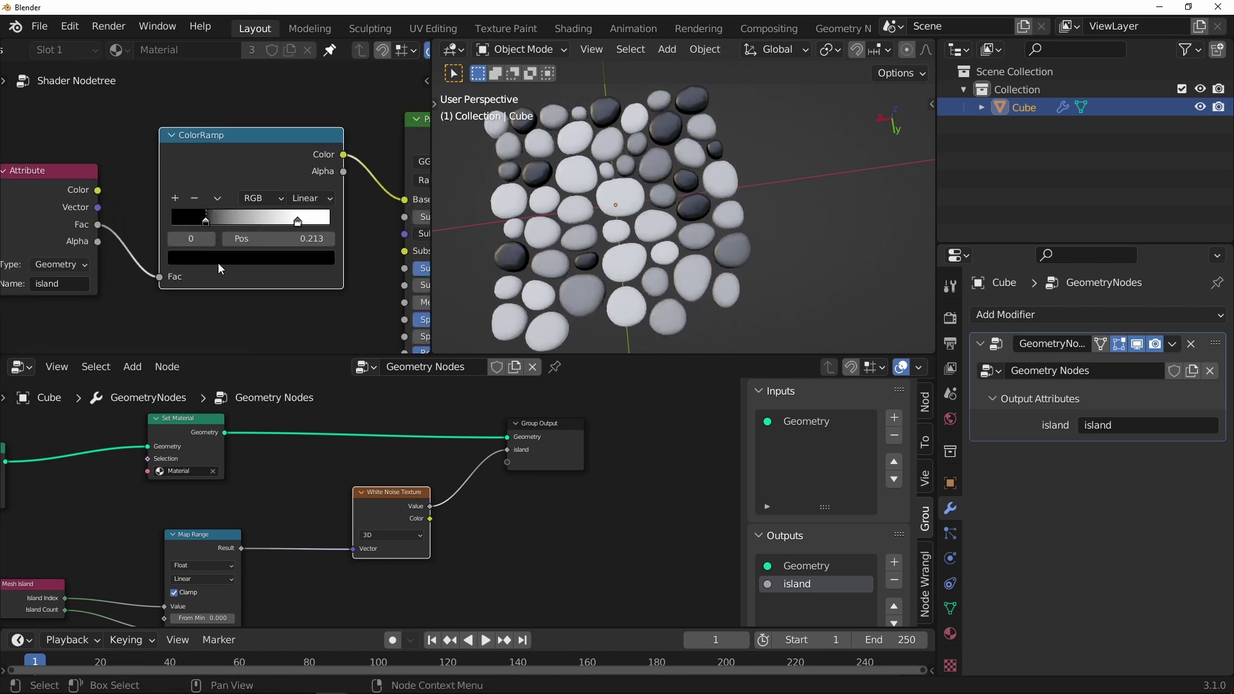
left_click(218, 260)
left_click_drag(300, 118, 300, 91)
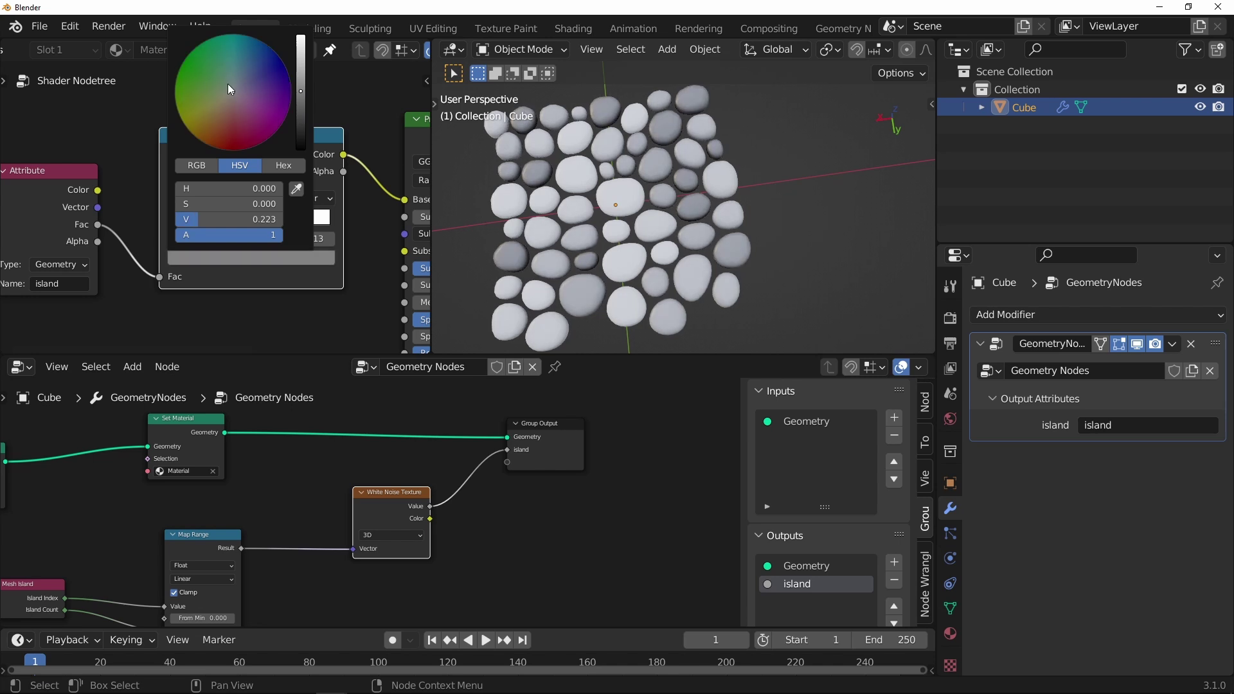
left_click_drag(233, 111, 232, 144)
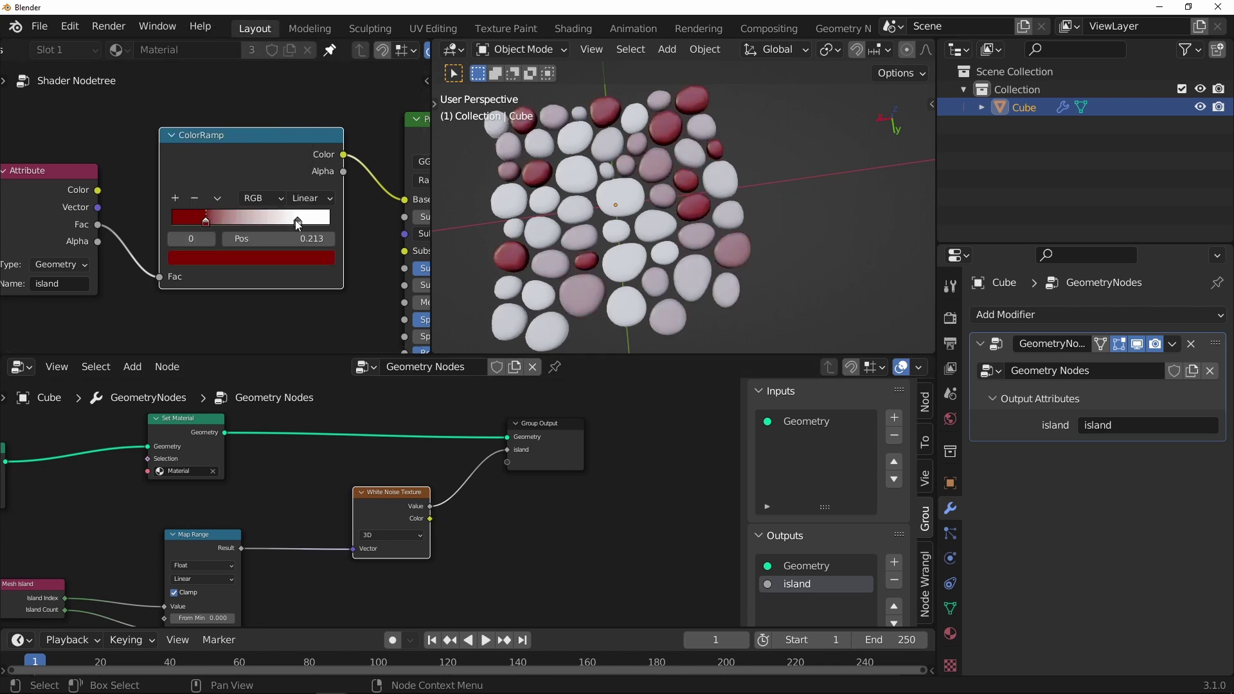
Recolor the ColorRamp's white stop pink with hue 0.946 and spread both stops to the ramp's ends, the red one at 0.010
left_click(297, 221)
left_click(286, 259)
mouse_move(252, 119)
left_mouse_down()
mouse_move(284, 129)
mouse_move(261, 147)
mouse_move(273, 147)
left_mouse_up()
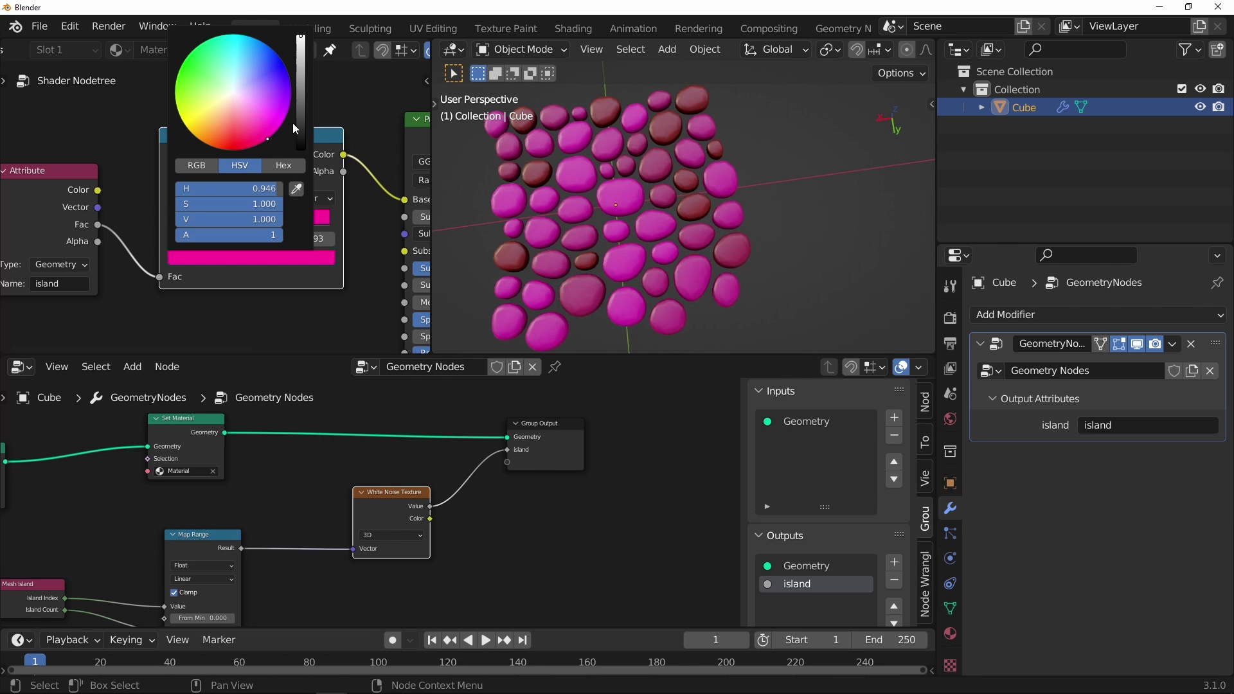
left_click(177, 223)
left_click_drag(176, 229, 173, 229)
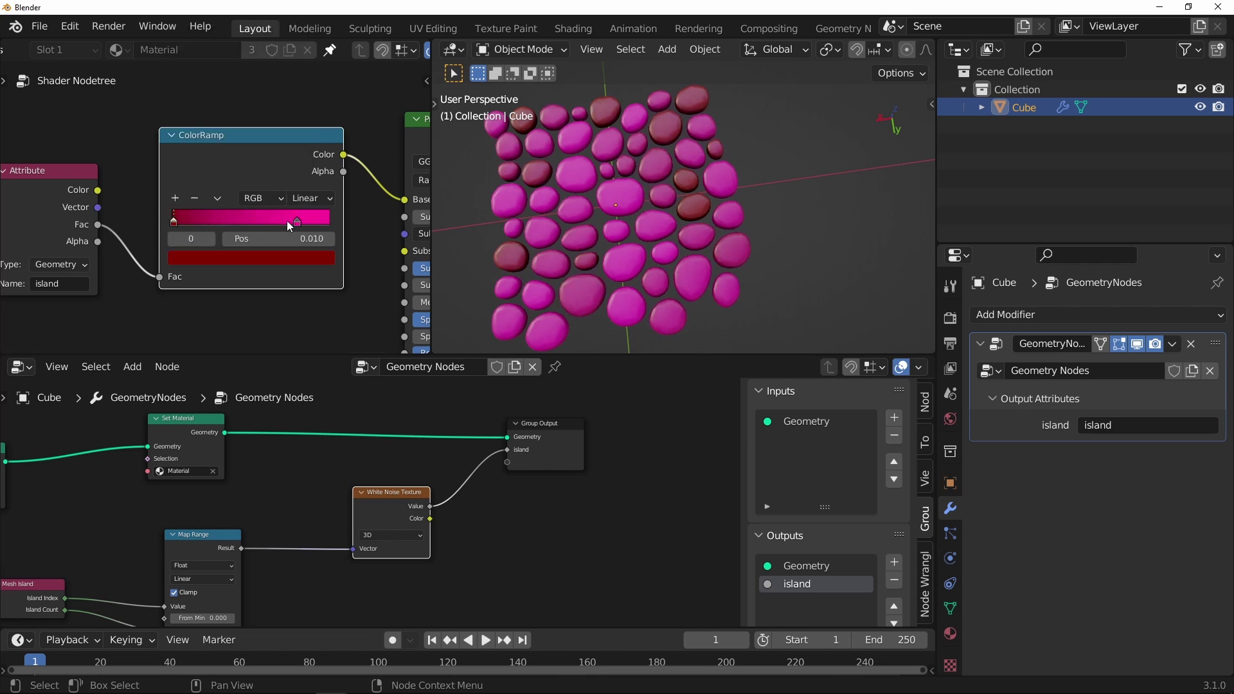
left_click_drag(295, 221, 328, 221)
Add a middle ColorRamp stop at position 0.502 and color it orange
left_click(175, 198)
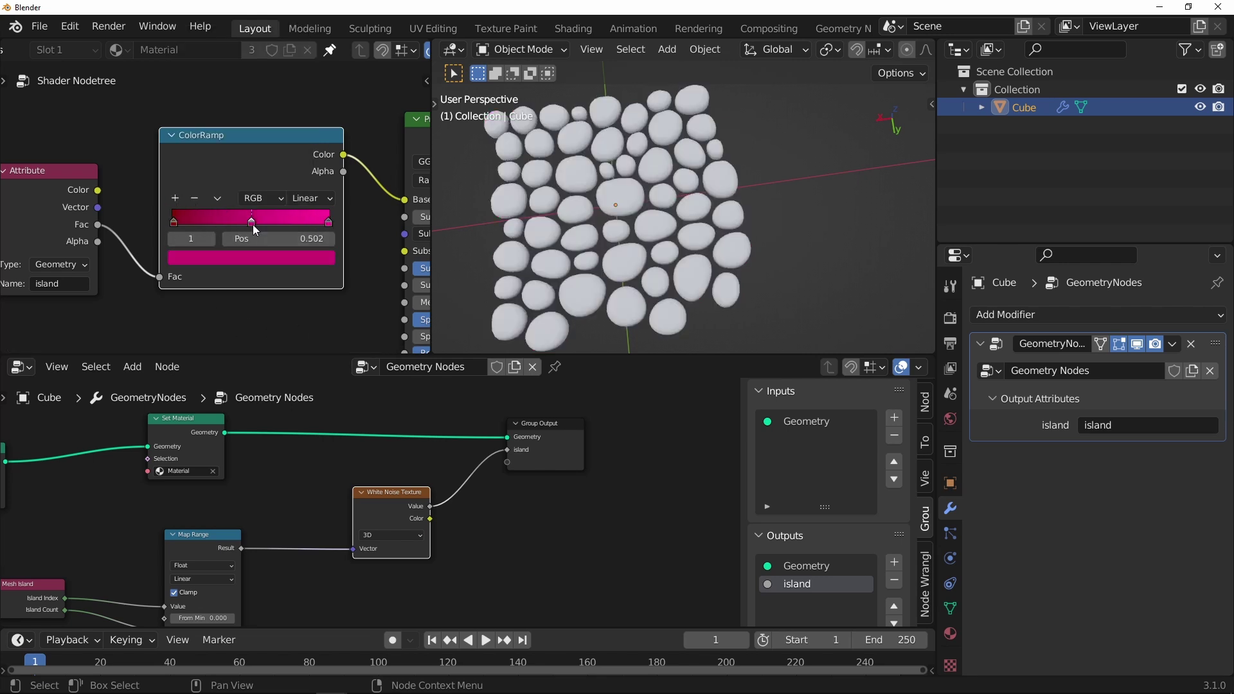
left_click(252, 258)
left_click_drag(212, 140, 206, 144)
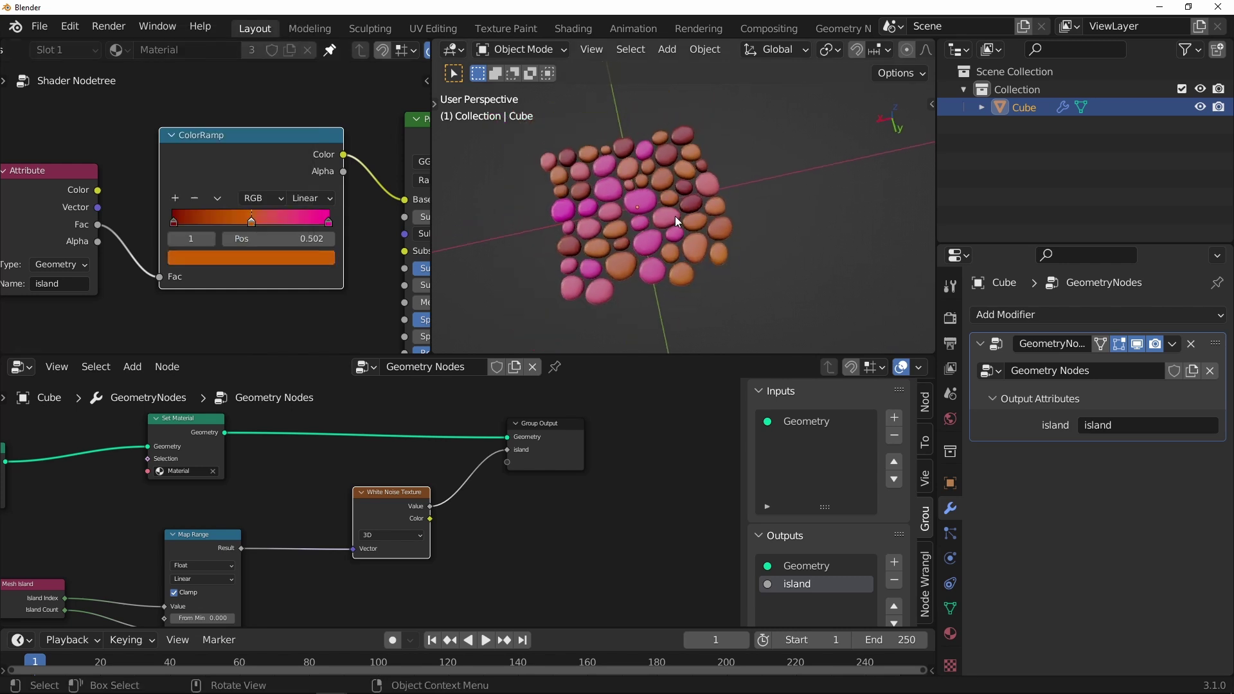
Examine the color variation across the stones from several angles and distances, along with the whole geometry node tree
middle_click_drag(681, 212, 720, 186)
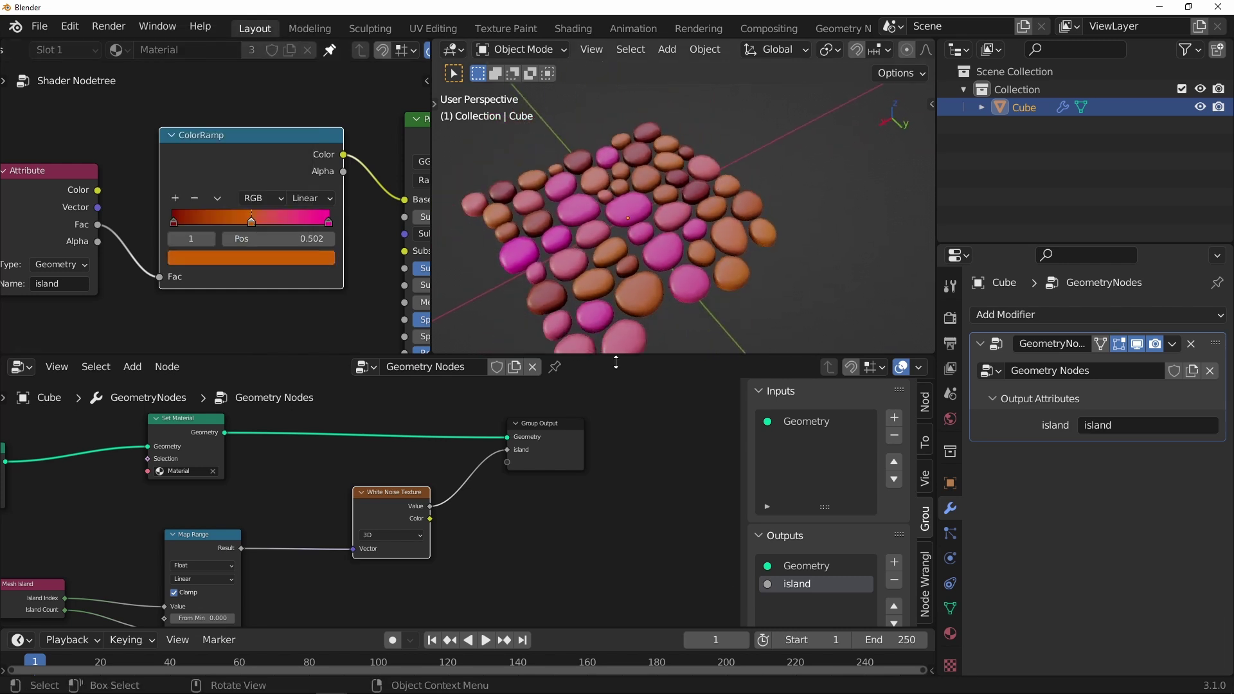
scroll(426, 609, "down", 3)
scroll(426, 609, "down", 3)
middle_click_drag(642, 226, 657, 215)
scroll(686, 194, "down", 1)
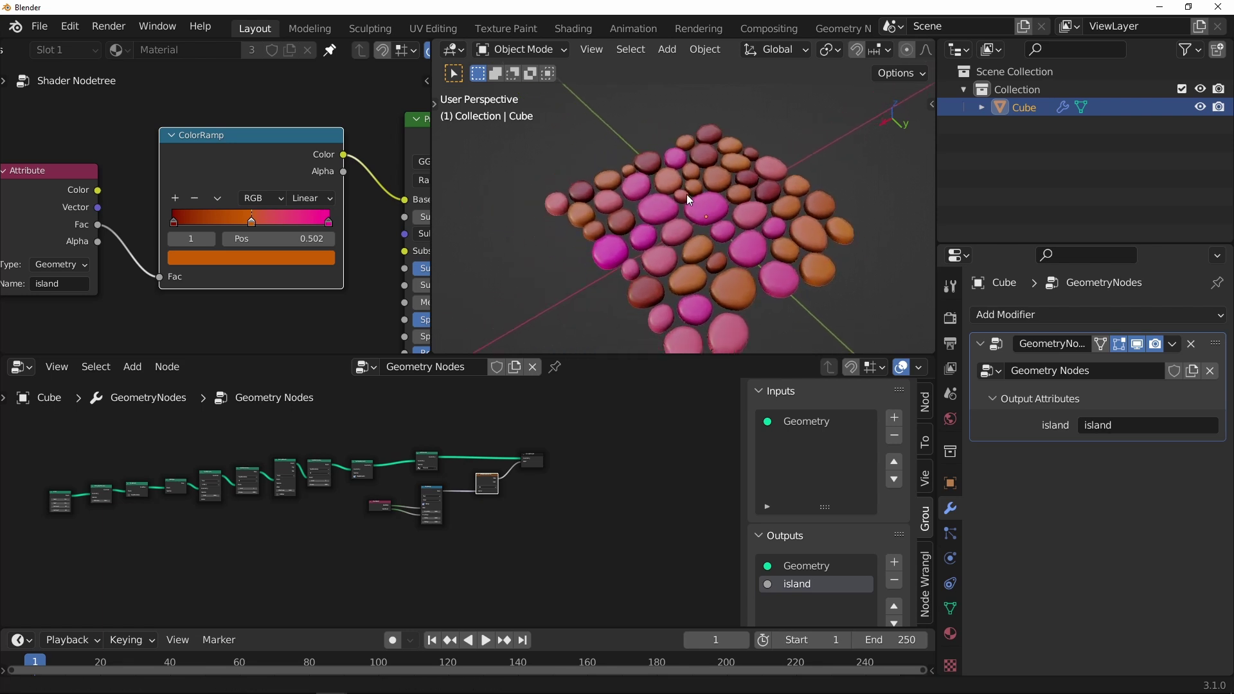
scroll(682, 183, "up", 2)
scroll(688, 177, "down", 4)
middle_click_drag(723, 172, 711, 167)
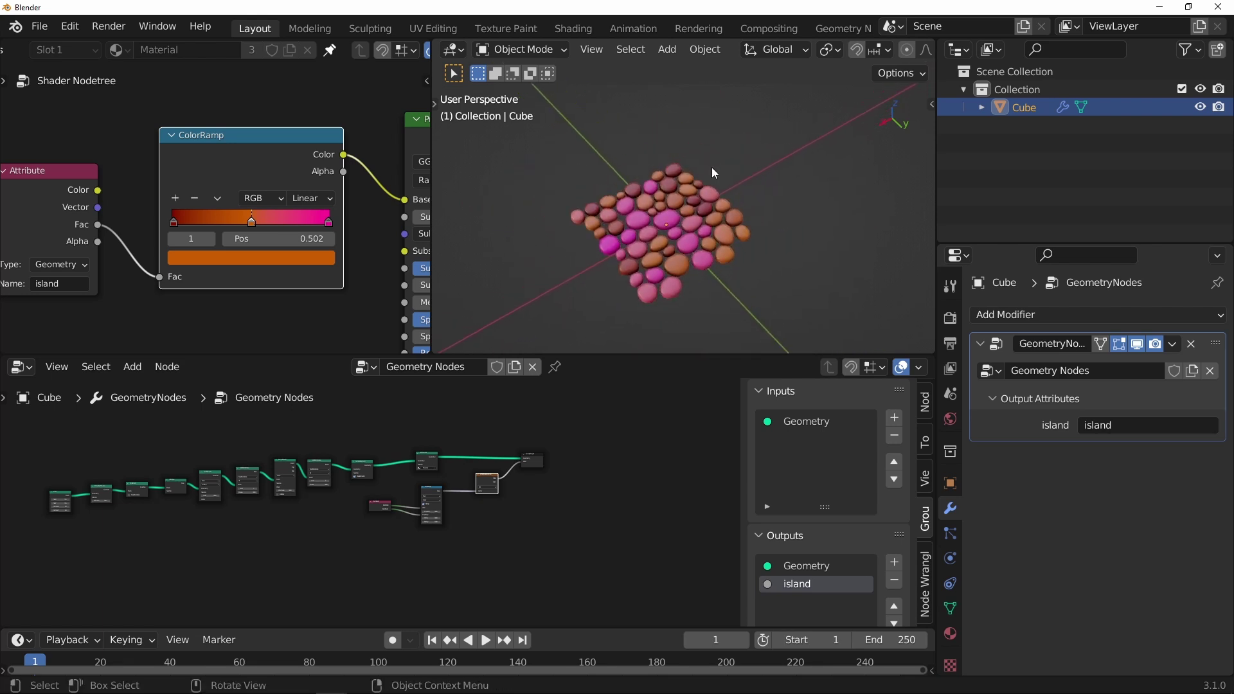
scroll(606, 237, "up", 3)
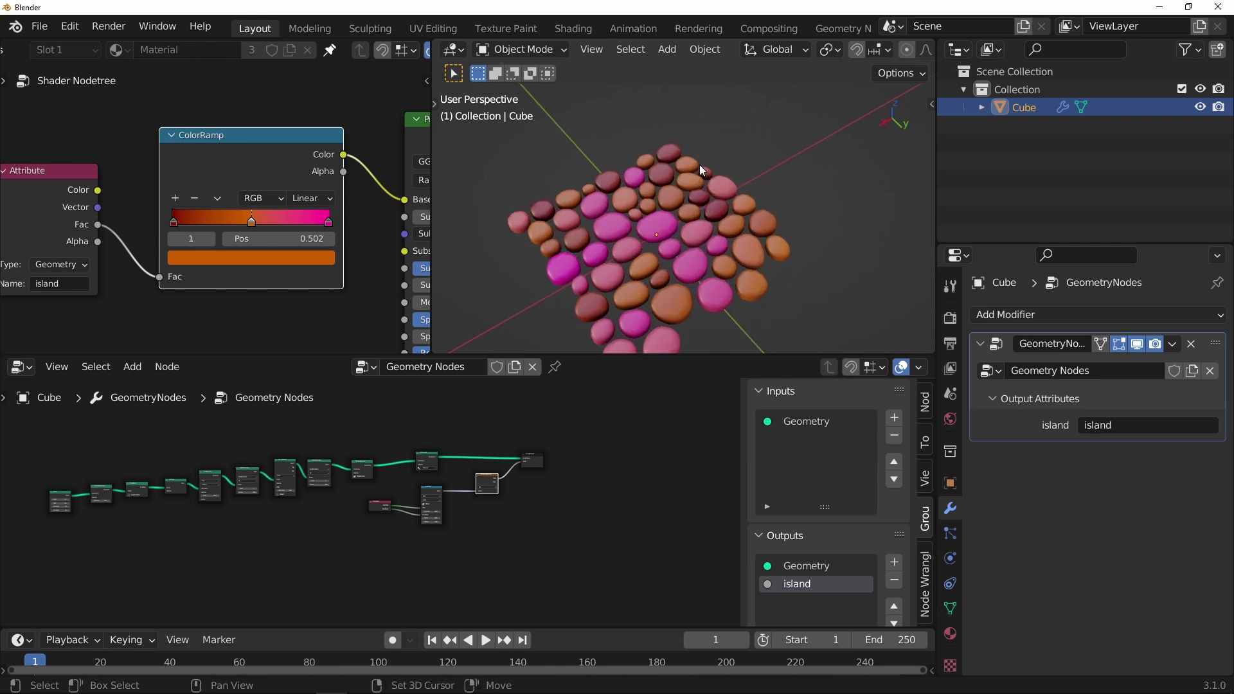
Add a Monkey mesh to the scene and view it from the front
key("shift+a")
mouse_move(708, 168)
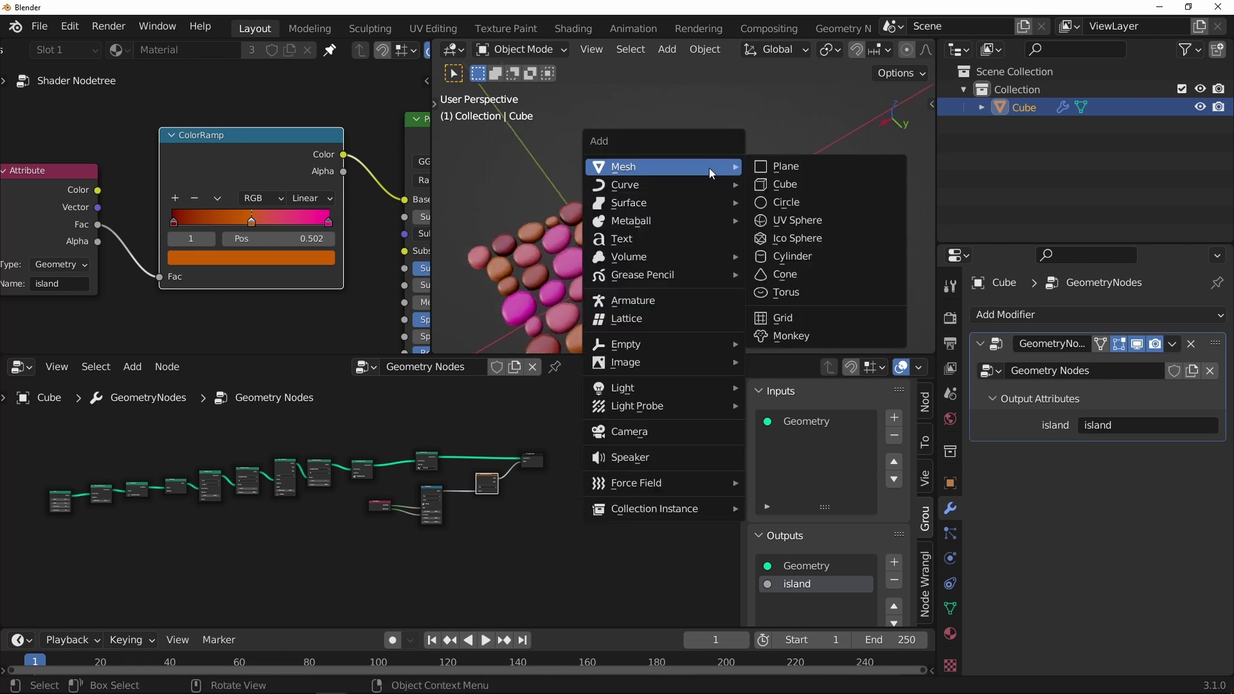
left_click(775, 337)
middle_click_drag(731, 145, 790, 172)
Bring Suzanne into the Cube's geometry node tree as an Object Info node and place it just below the Grid node
left_click(1020, 109)
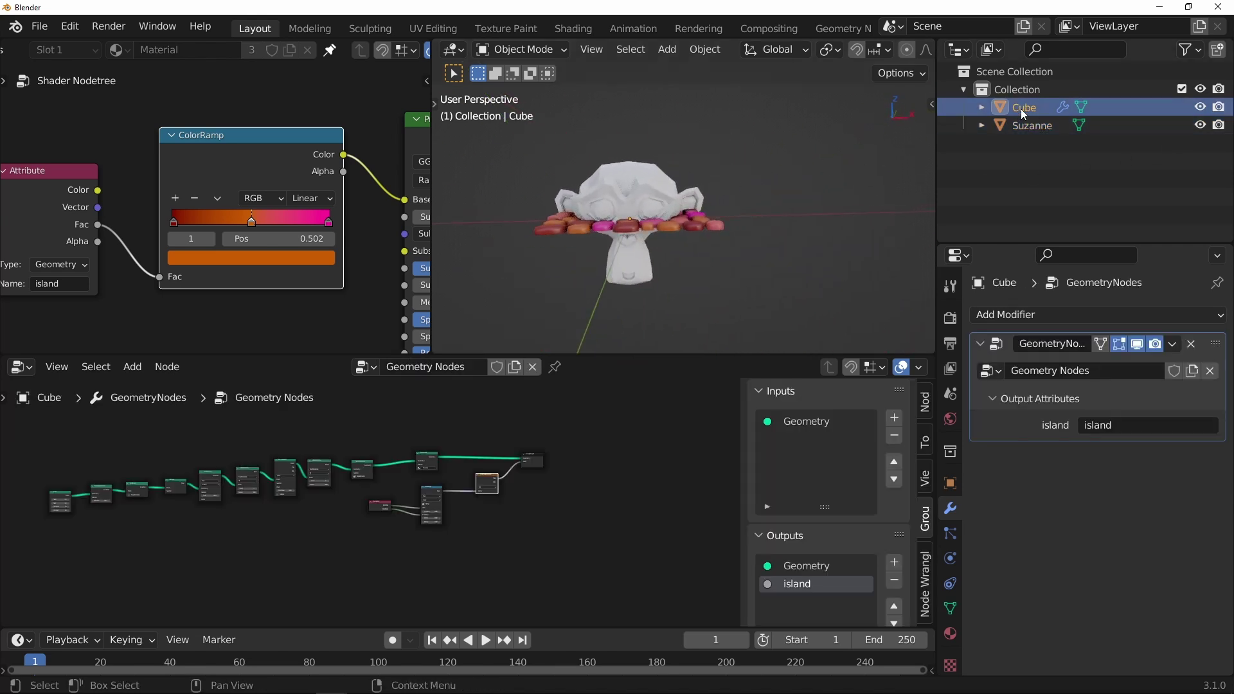
left_click_drag(1028, 125, 193, 578)
middle_click_drag(307, 490, 536, 454)
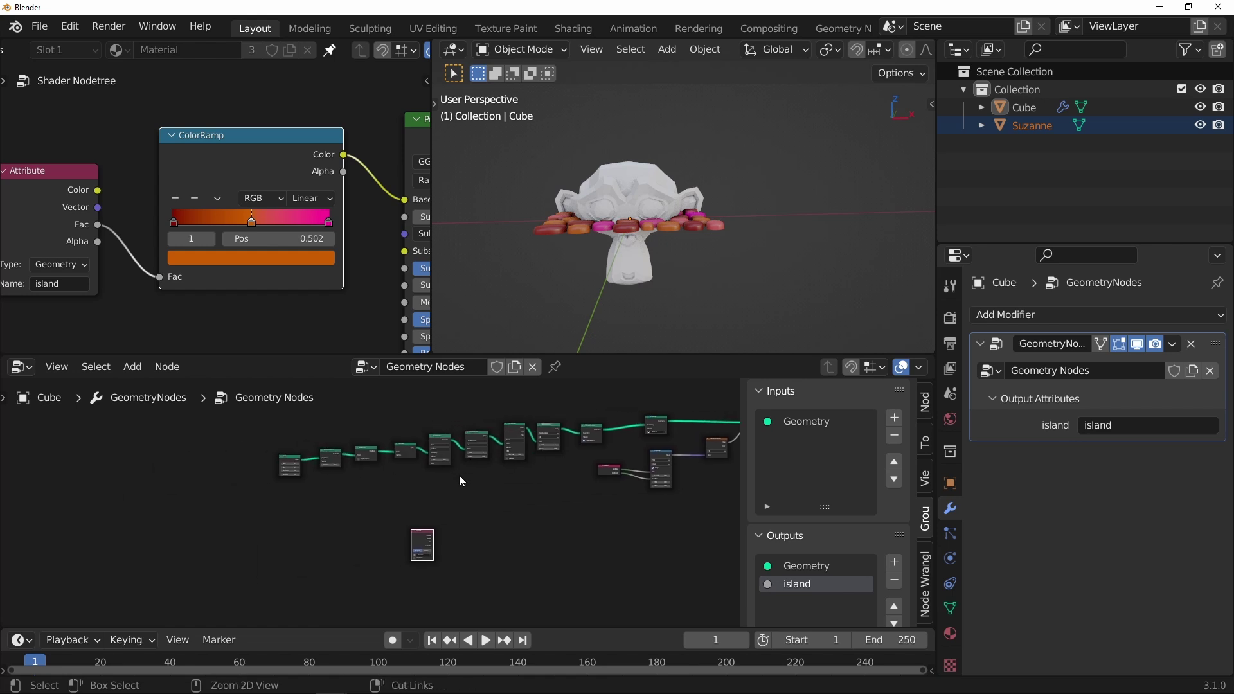
scroll(459, 476, "up", 5)
middle_click_drag(457, 473, 514, 473)
left_click_drag(501, 545, 318, 514)
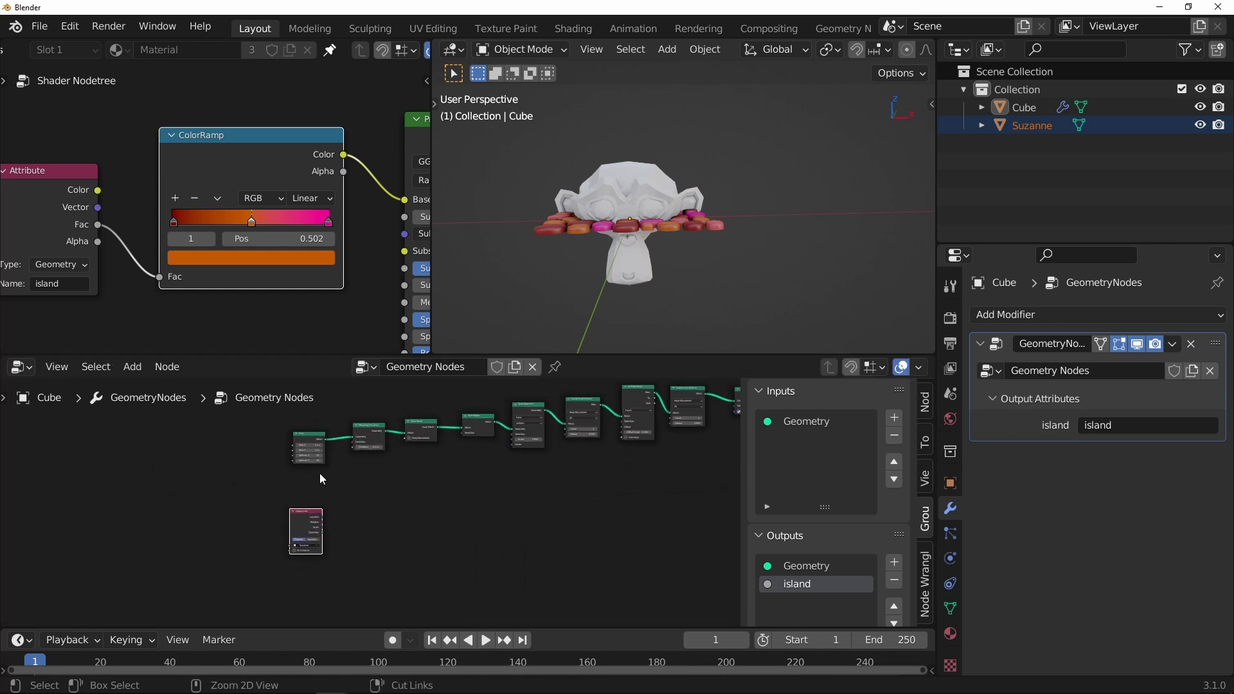
scroll(319, 473, "up", 2)
middle_click_drag(310, 467, 318, 448, "shift")
middle_click_drag(318, 448, 337, 443, "ctrl")
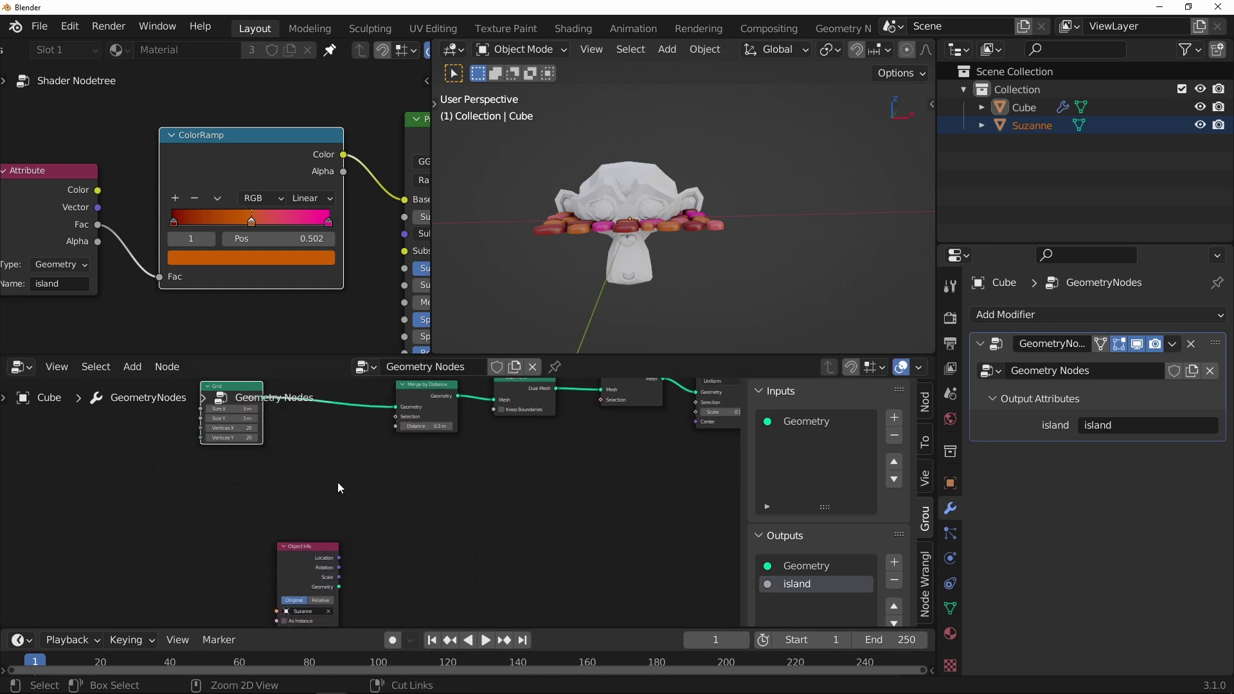
left_click_drag(325, 546, 314, 467)
Feed the Object Info geometry into Merge by Distance in place of the Grid, and hide Suzanne in the viewport and renders
middle_click_drag(342, 458, 379, 466, "shift")
middle_click_drag(379, 466, 385, 437, "ctrl")
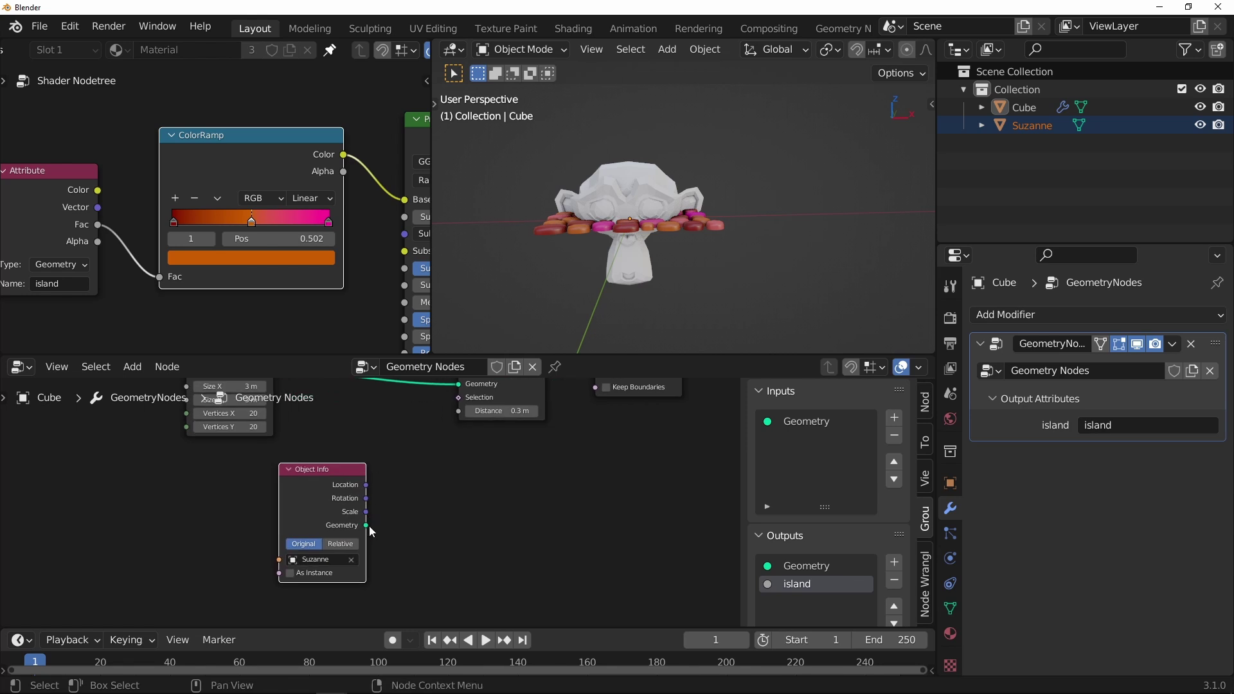
left_click_drag(429, 442, 457, 499)
left_click(1198, 126)
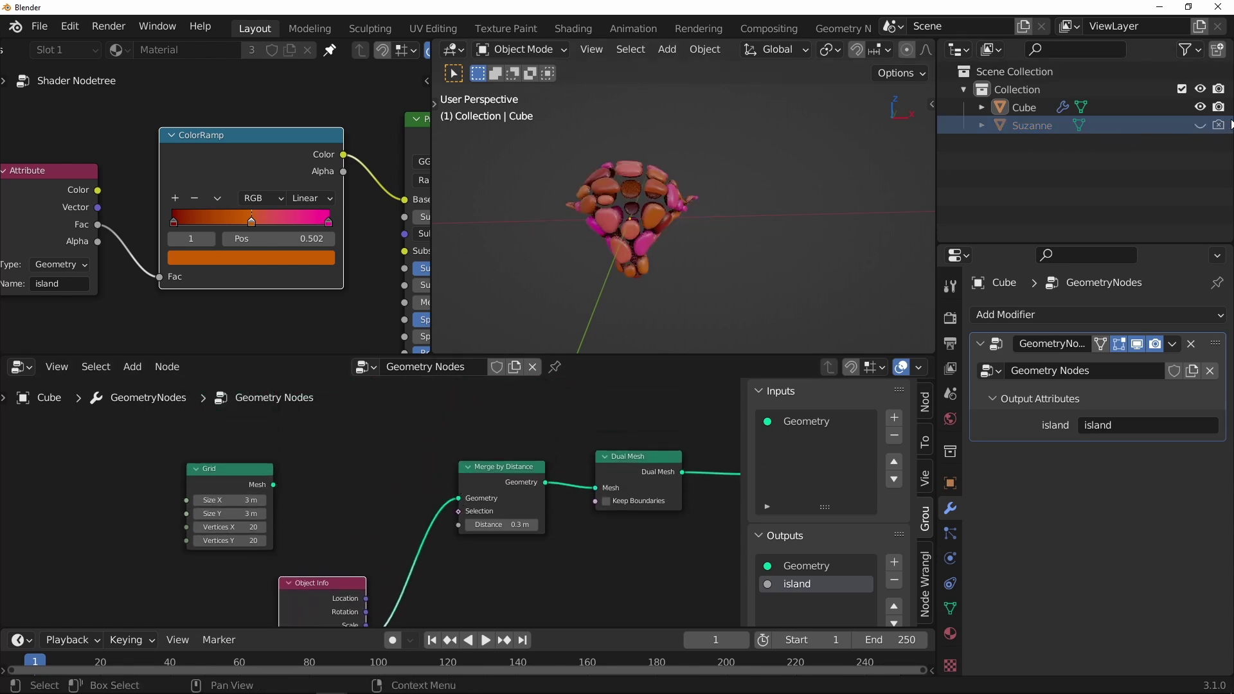
middle_click_drag(746, 191, 651, 202)
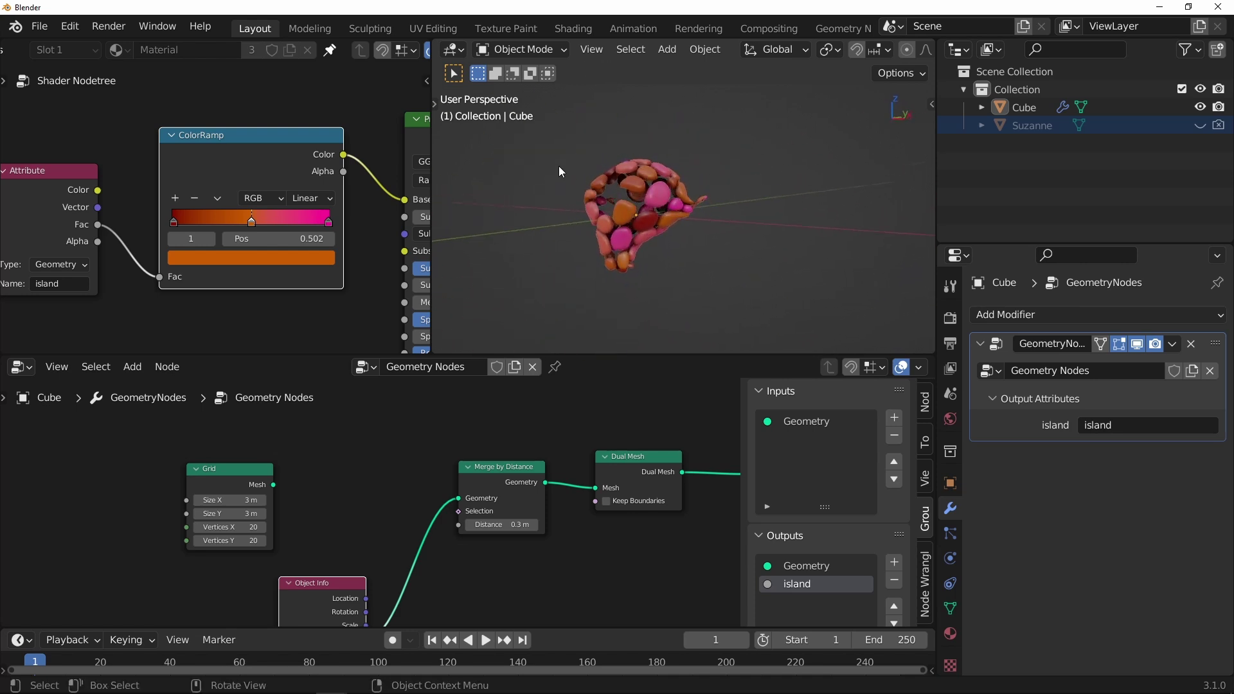
Set the Merge by Distance node's distance to 0.12 m
middle_click_drag(431, 481, 339, 446)
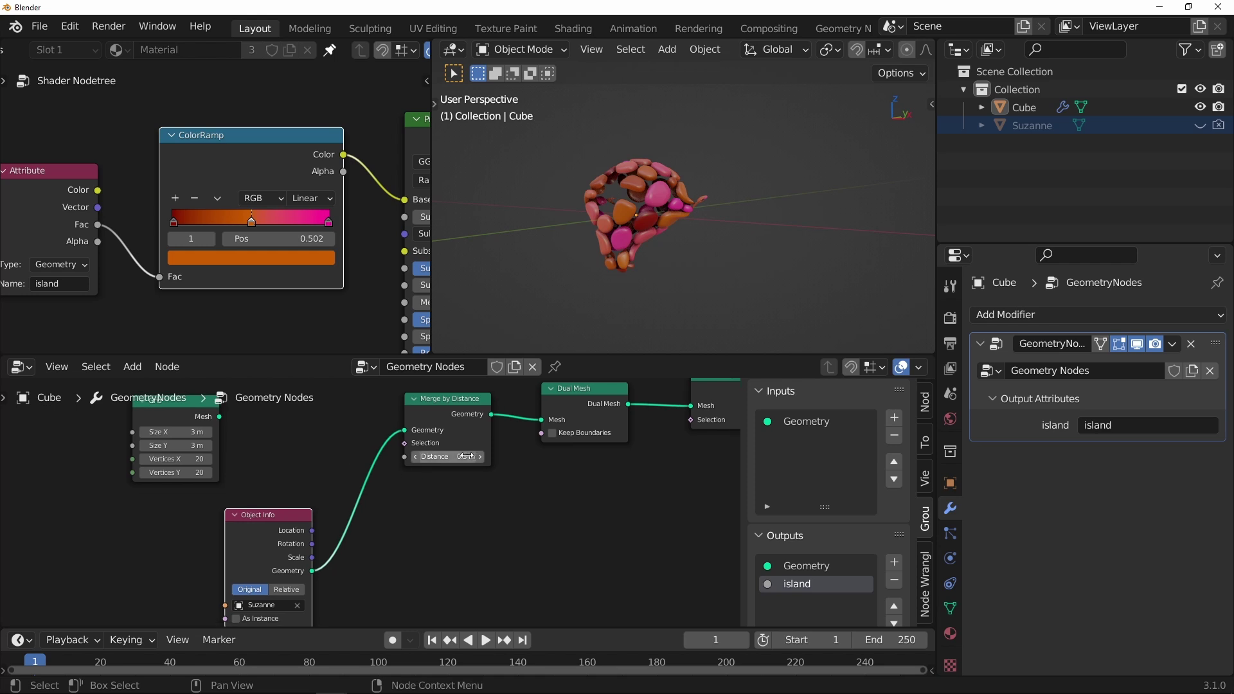
scroll(466, 456, "up", 2)
mouse_move(466, 494)
left_mouse_down()
mouse_move(476, 494)
mouse_move(460, 495)
left_mouse_up()
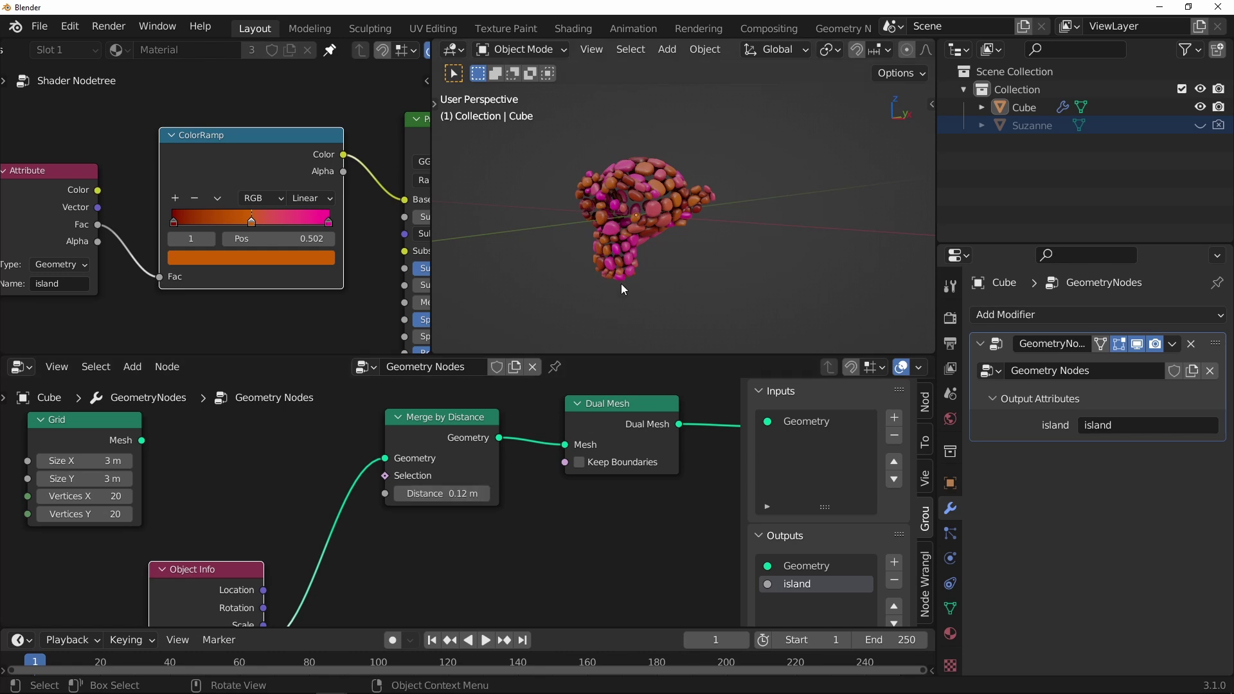
Set the Scale Elements node's scale to 1.170 and inspect the stones on the monkey head up close
middle_click_drag(620, 283, 668, 228)
scroll(751, 240, "up", 3)
middle_click_drag(534, 489, 481, 595, "ctrl")
middle_click_drag(594, 493, 350, 516)
middle_click_drag(437, 539, 480, 495, "ctrl")
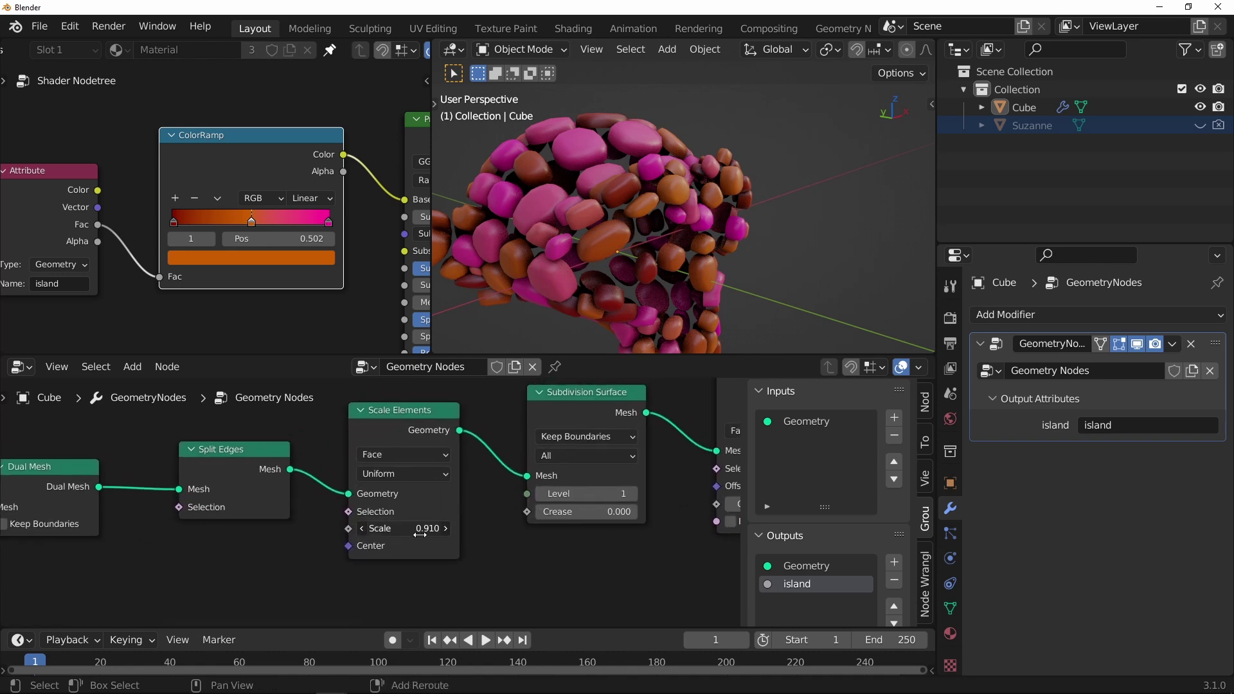
left_click_drag(415, 535, 428, 528)
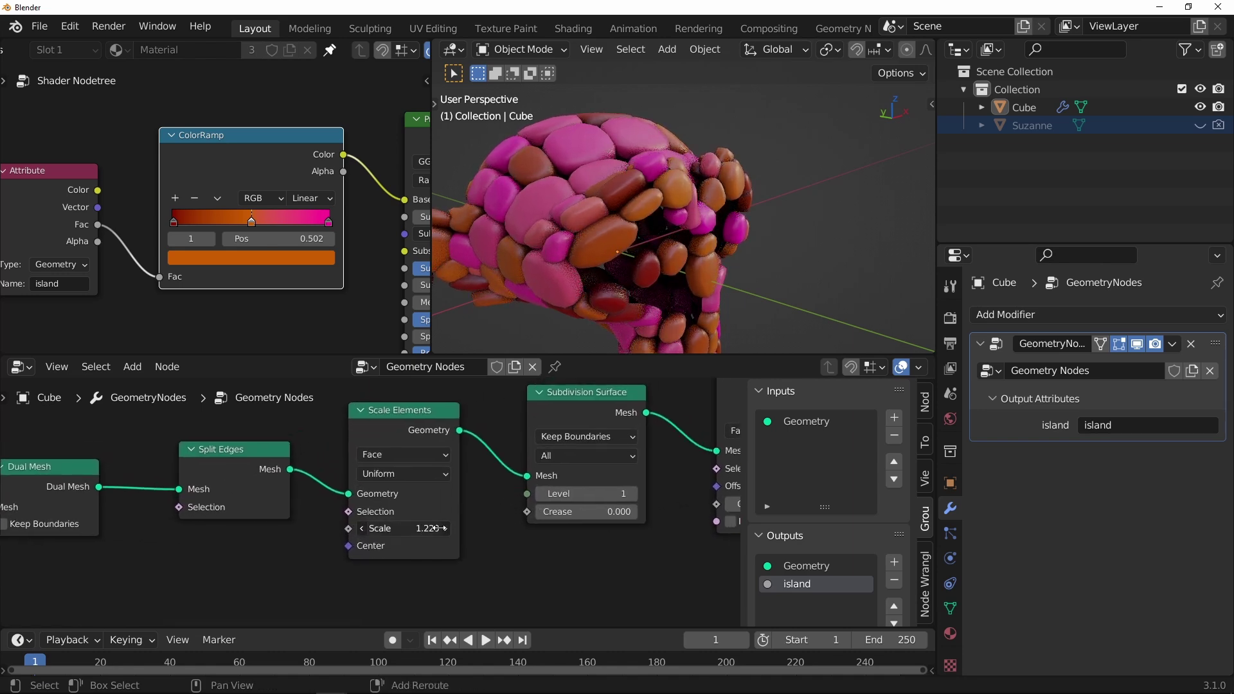
middle_click_drag(608, 204, 663, 193)
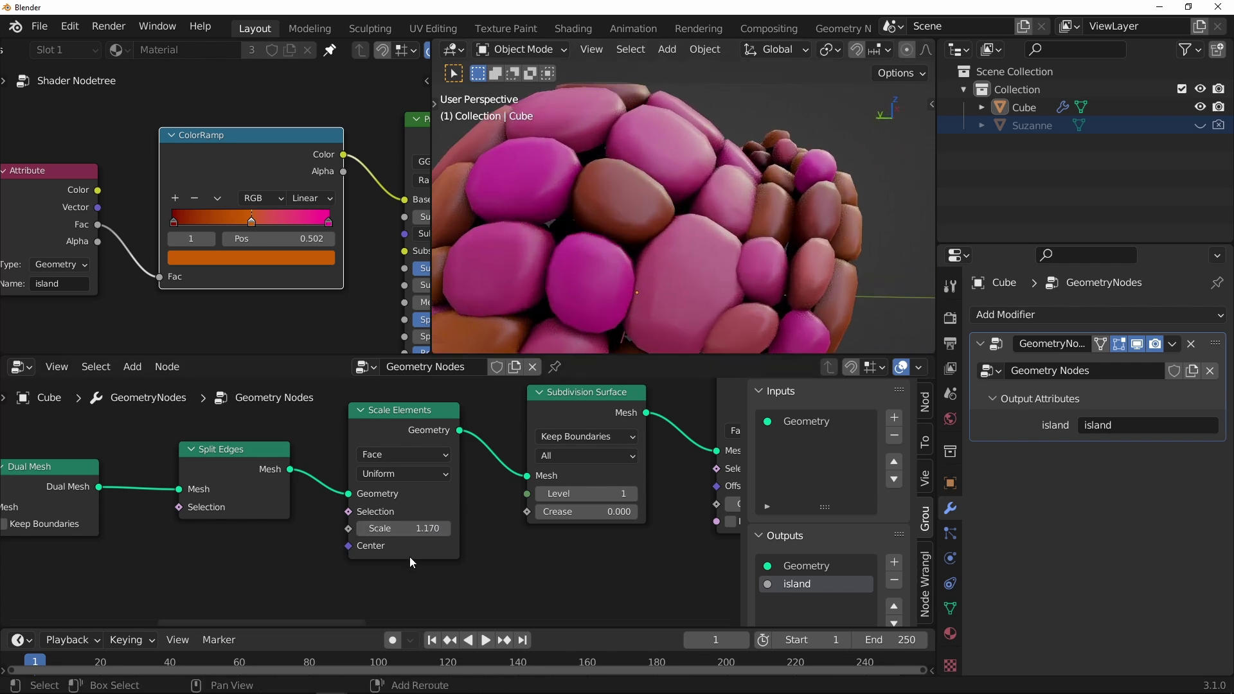
Set the Scale Elements node's scale to 1.190 and check the stones around the monkey head
left_click_drag(421, 528, 428, 529)
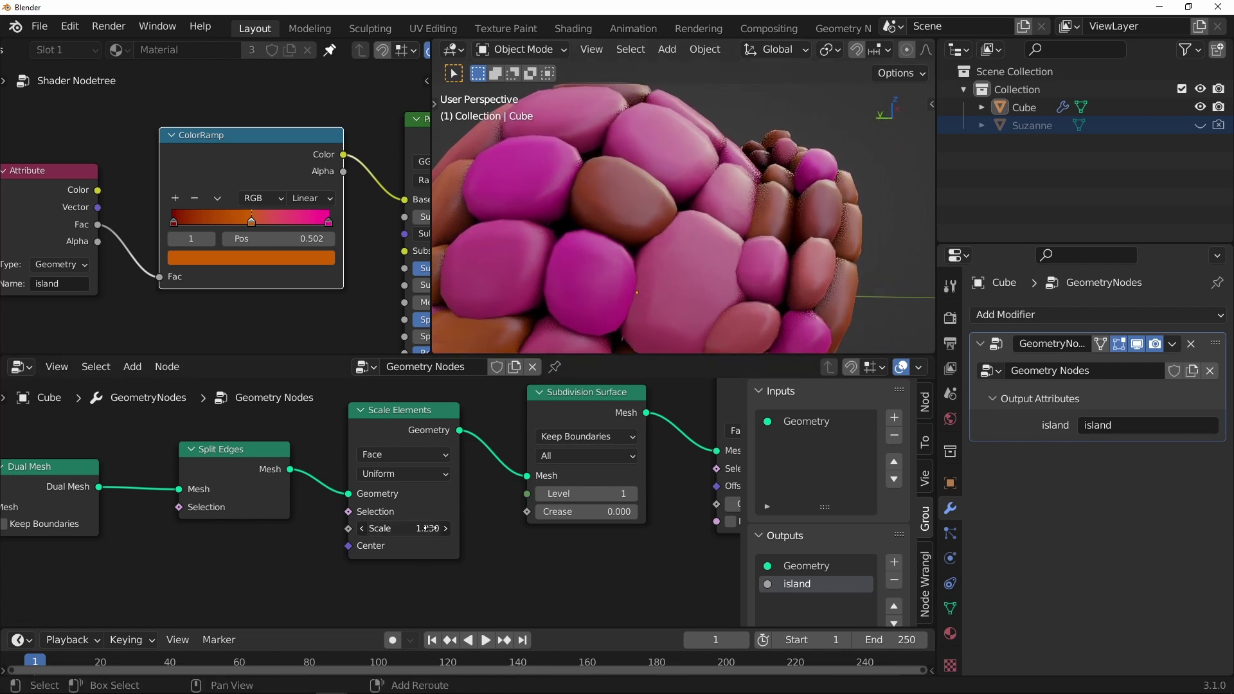
scroll(606, 330, "down", 6)
middle_click_drag(681, 241, 568, 198)
scroll(568, 198, "up", 3)
middle_click_drag(650, 178, 646, 291)
scroll(589, 499, "down", 3)
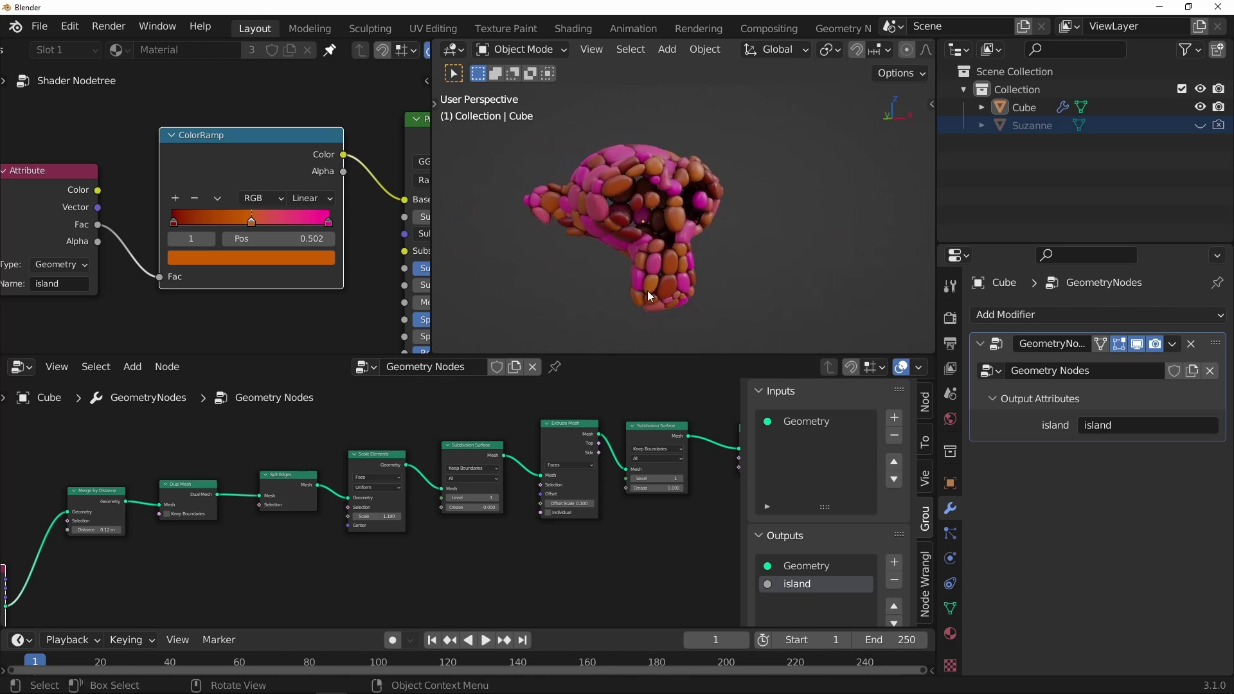
Examine the cobblestone monkey head from the front, side and back for stone coverage and gaps
scroll(486, 459, "down", 4)
middle_click_drag(641, 140, 643, 177)
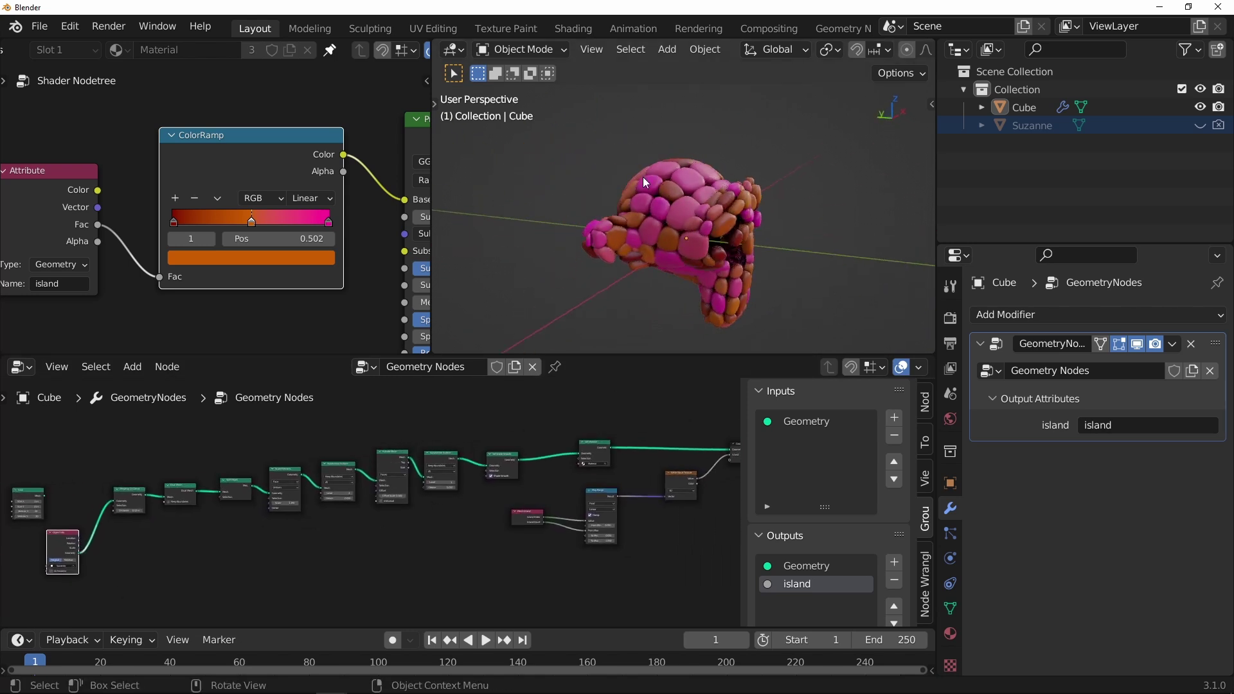
scroll(723, 234, "up", 5)
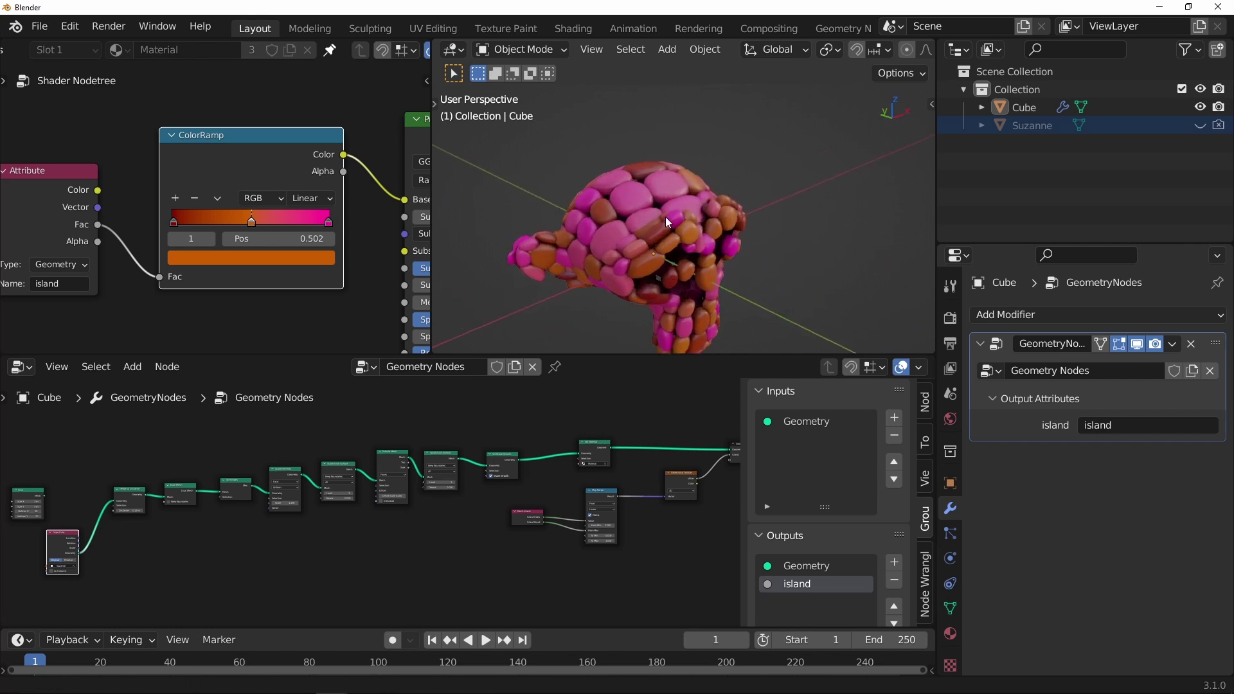
middle_click_drag(649, 238, 595, 177)
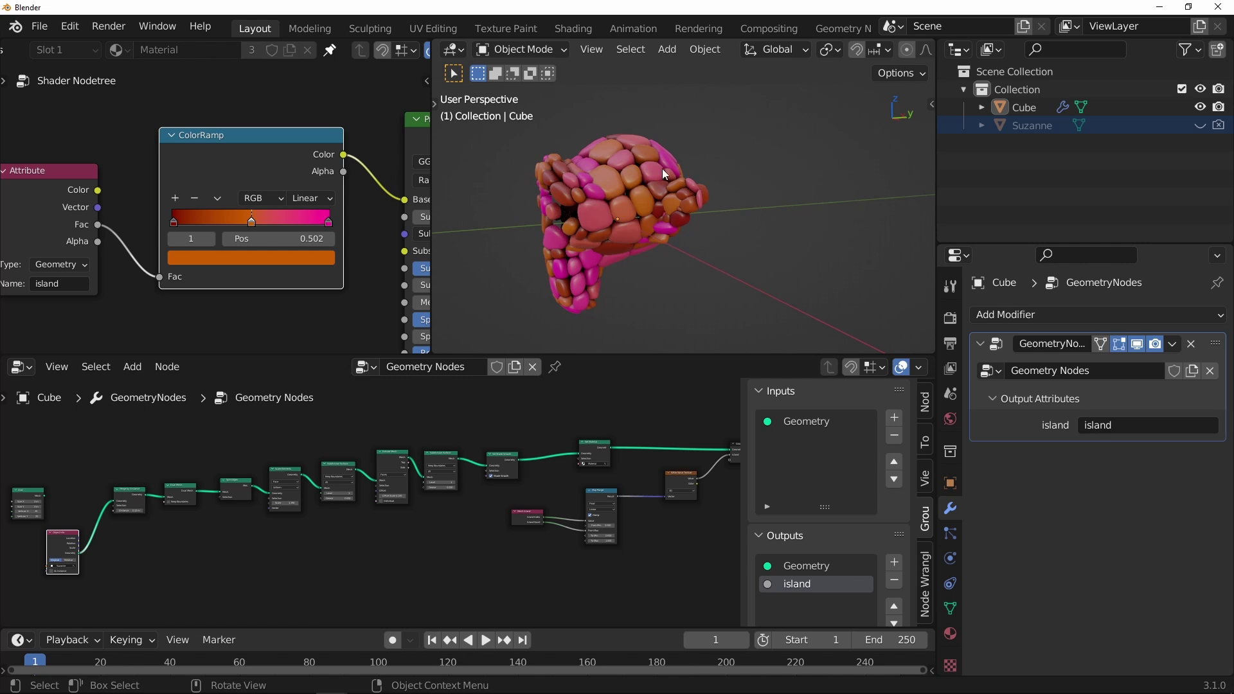
middle_click_drag(711, 194, 646, 184)
scroll(645, 192, "up", 4)
scroll(646, 183, "down", 3)
scroll(587, 445, "up", 6)
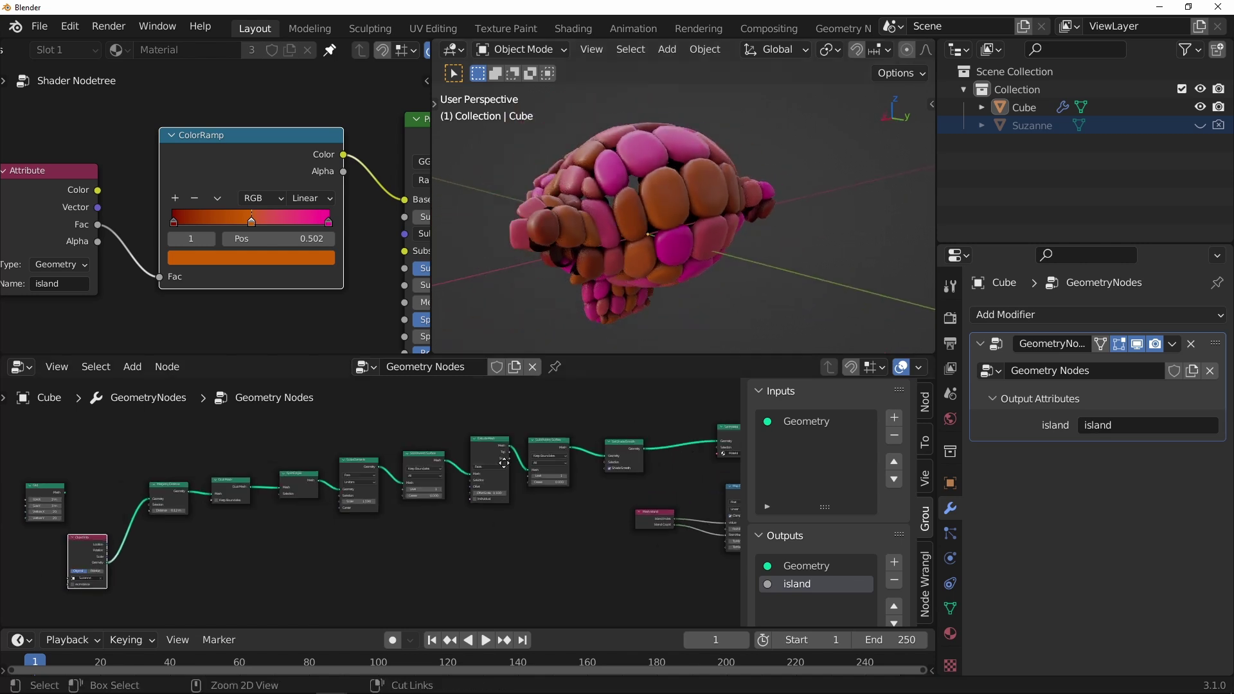
Move the first Subdivision Surface node and the Extrude Mesh node apart to widen the space between them
middle_click_drag(510, 461, 455, 481, "shift")
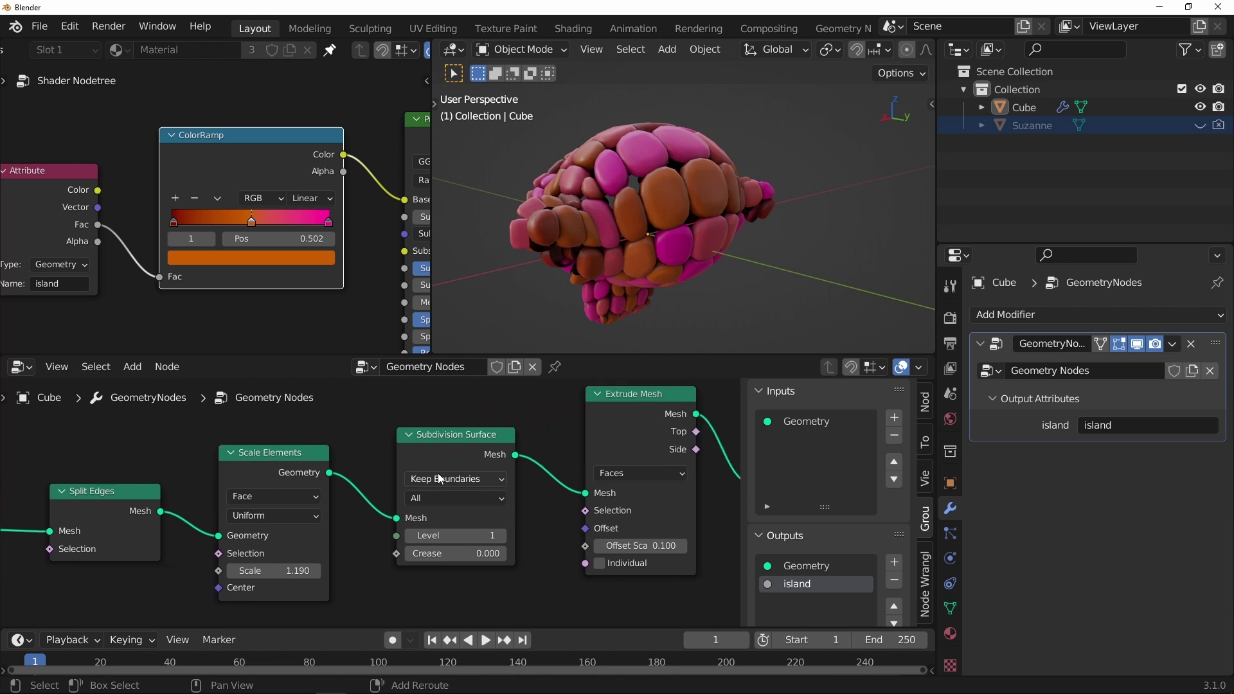
middle_click_drag(554, 455, 540, 471, "ctrl")
middle_click_drag(616, 455, 405, 460, "shift")
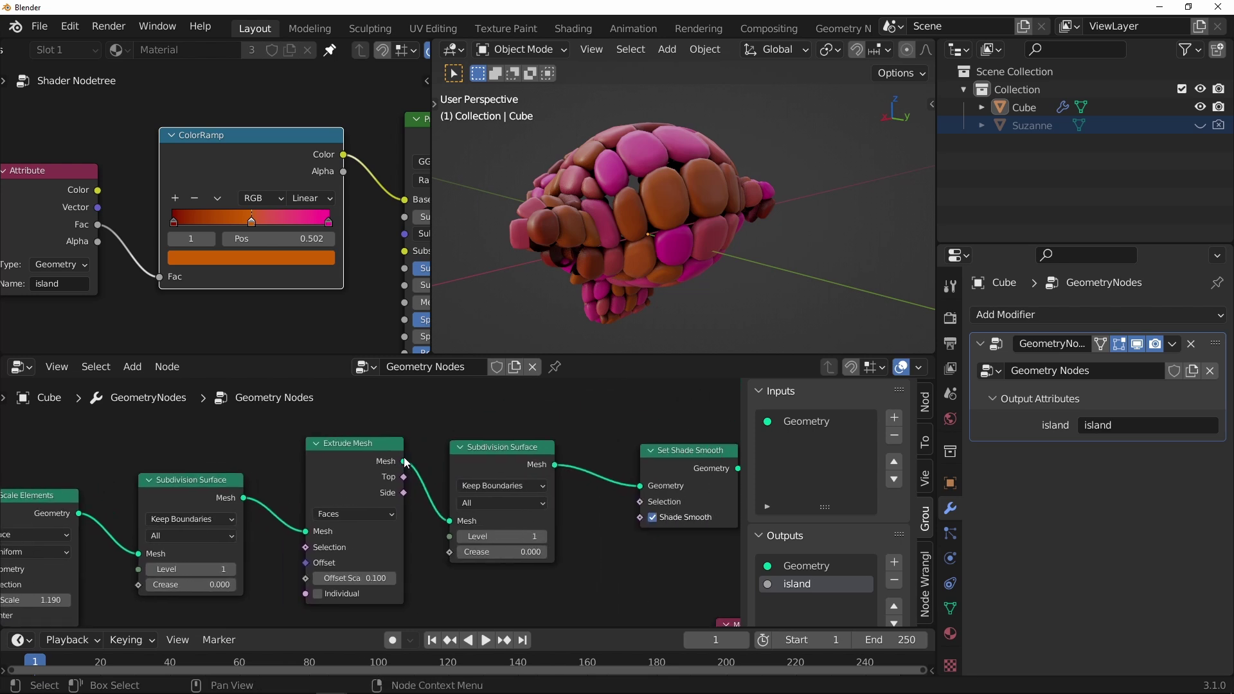
middle_click_drag(482, 476, 534, 438, "shift")
middle_click_drag(534, 438, 462, 474, "ctrl")
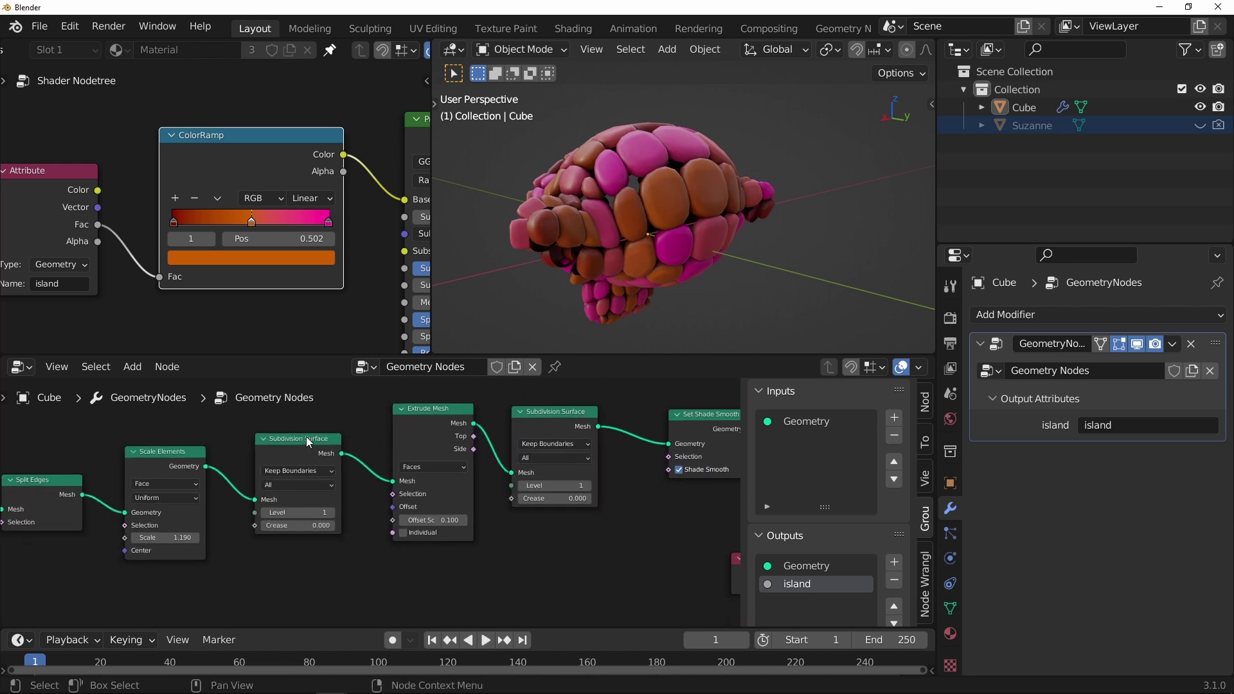
left_click_drag(306, 436, 292, 420)
middle_click_drag(437, 445, 500, 409, "shift")
left_click_drag(501, 387, 512, 395)
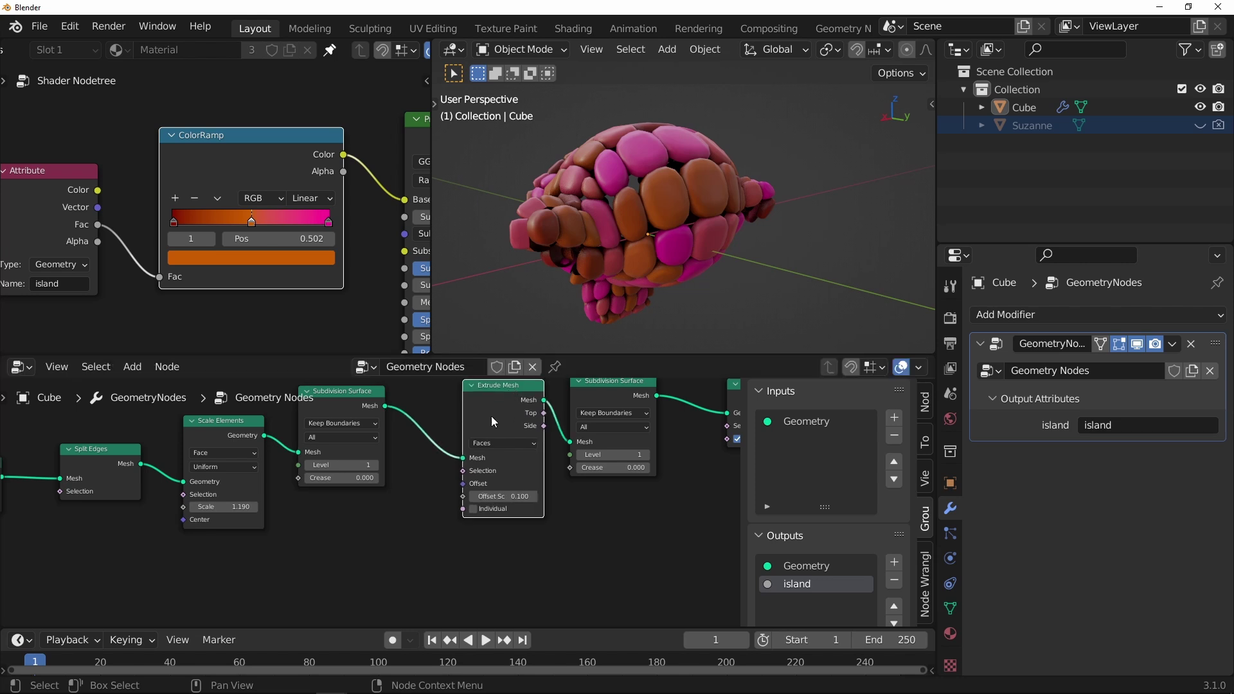
Add a Noise Texture node below Scale Elements and connect its Fac output to Extrude Mesh's Offset Scale
middle_click_drag(411, 515, 447, 481)
key("shift+a")
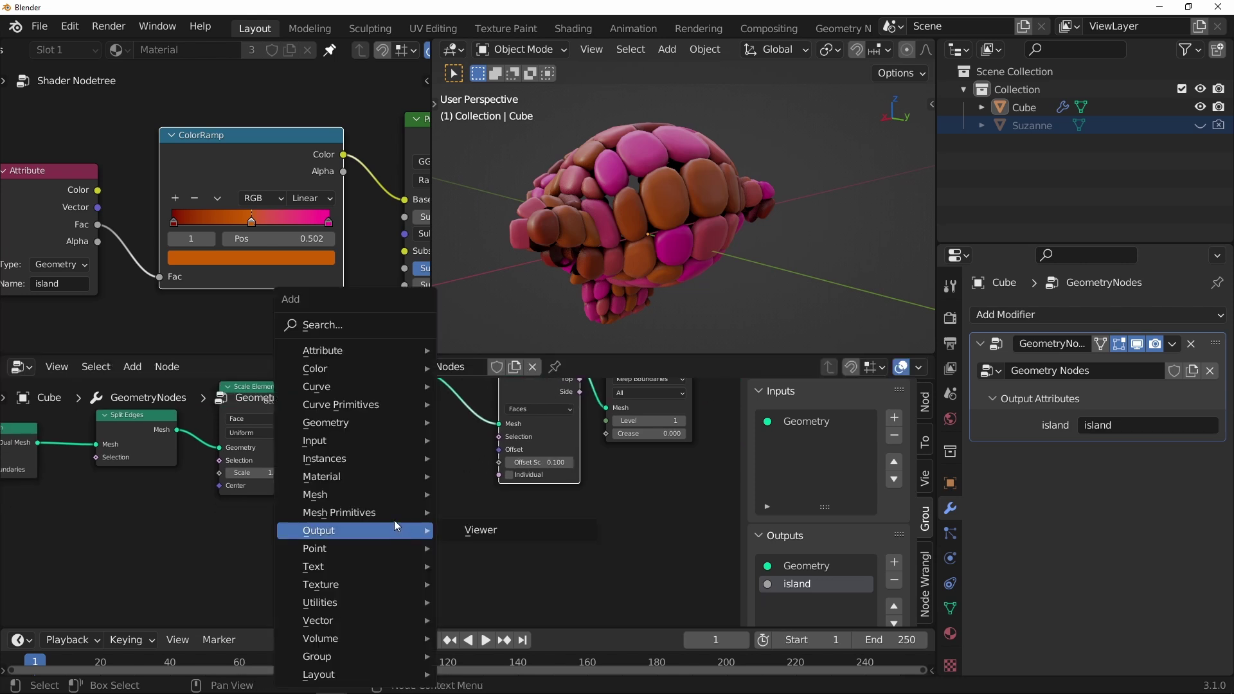
mouse_move(377, 587)
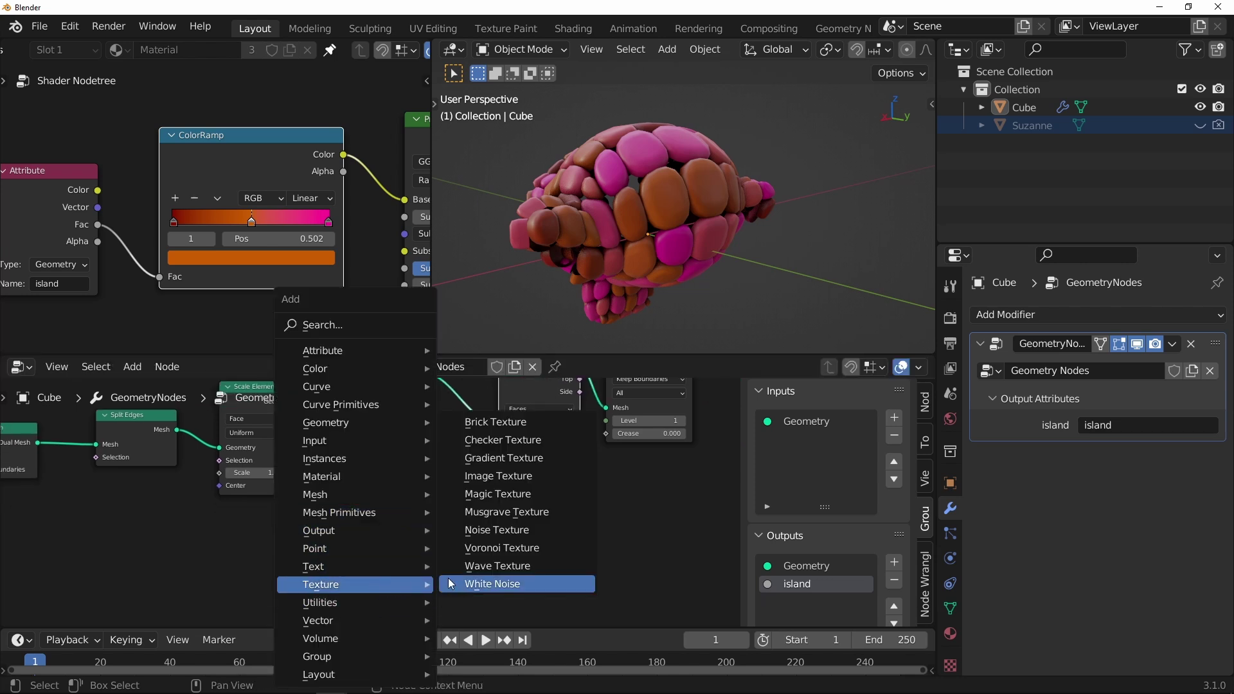
left_click(494, 533)
left_click(288, 507)
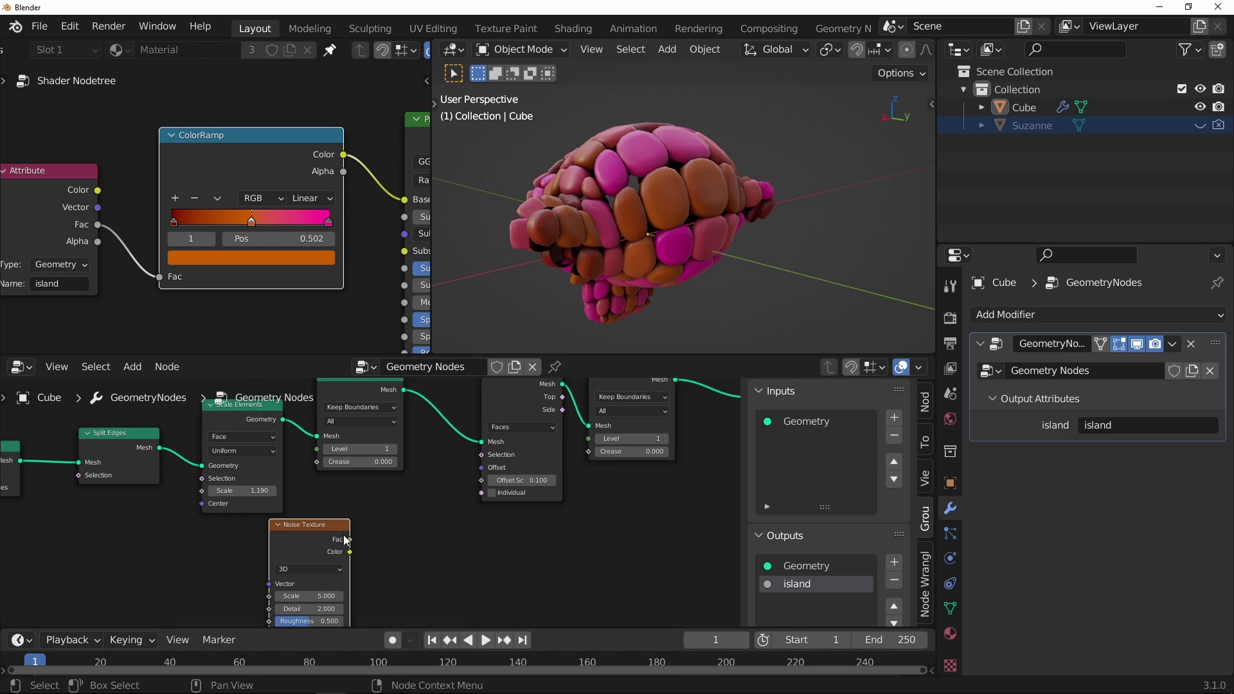
left_click_drag(349, 540, 481, 481)
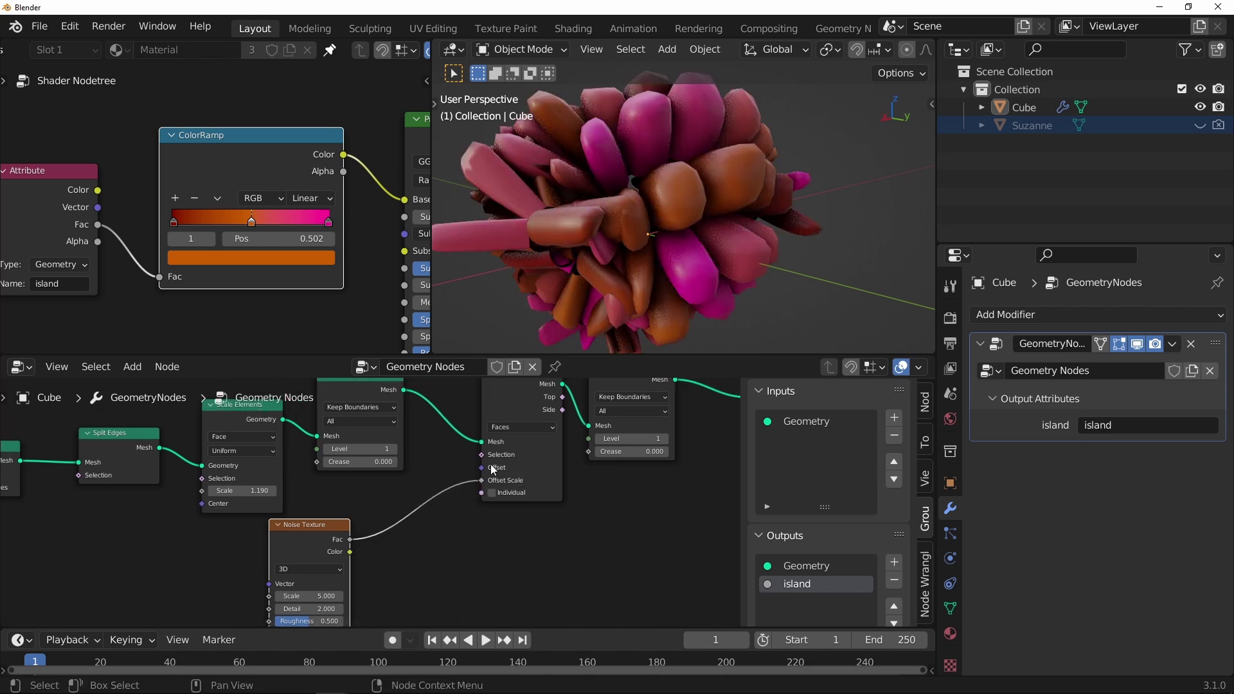
Insert a Map Range node on the link between the Noise Texture and Extrude Mesh's Offset Scale
scroll(490, 436, "down", 2)
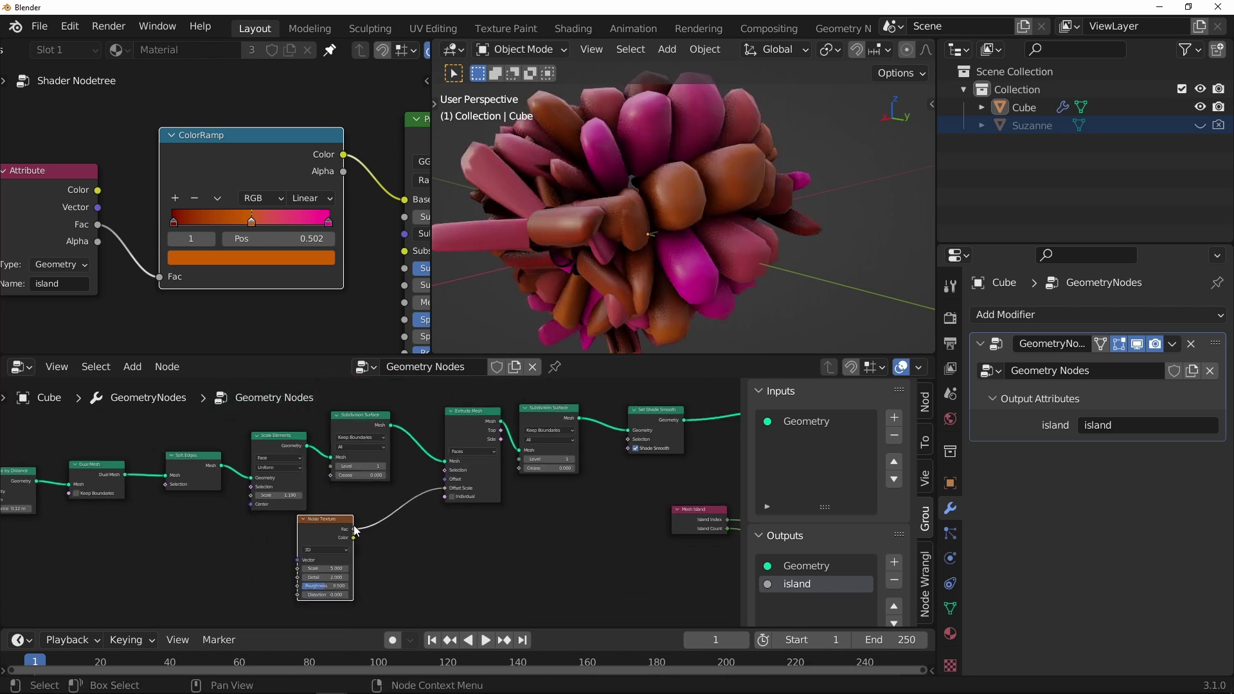
key("shift+a")
mouse_move(410, 562)
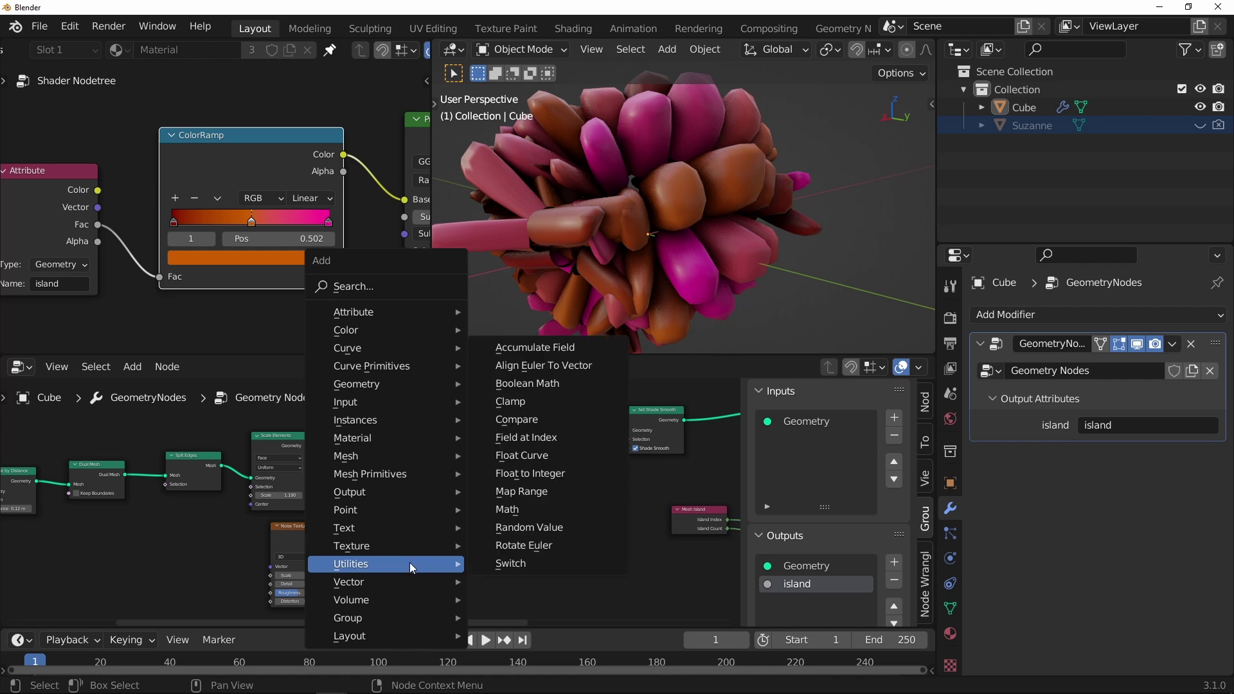
left_click(521, 491)
left_click(443, 508)
scroll(461, 479, "up", 3)
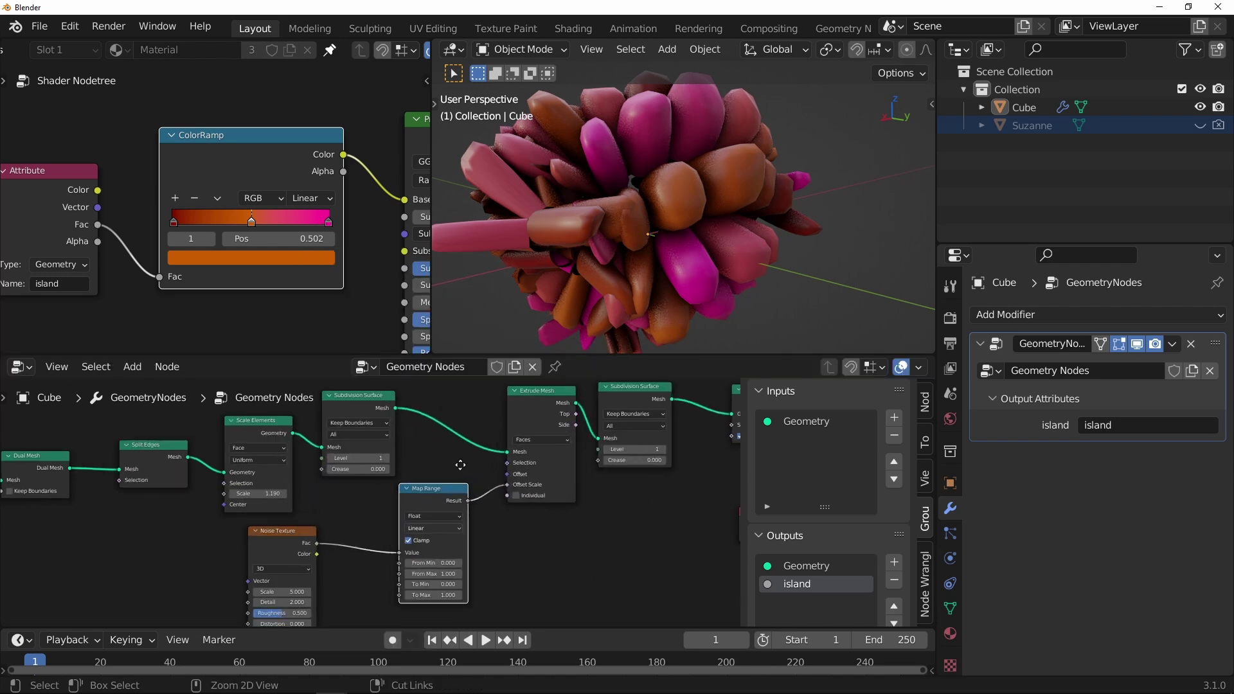
Set the Map Range node's From Min to 0.3 and From Max to 0.8
scroll(461, 479, "up", 2)
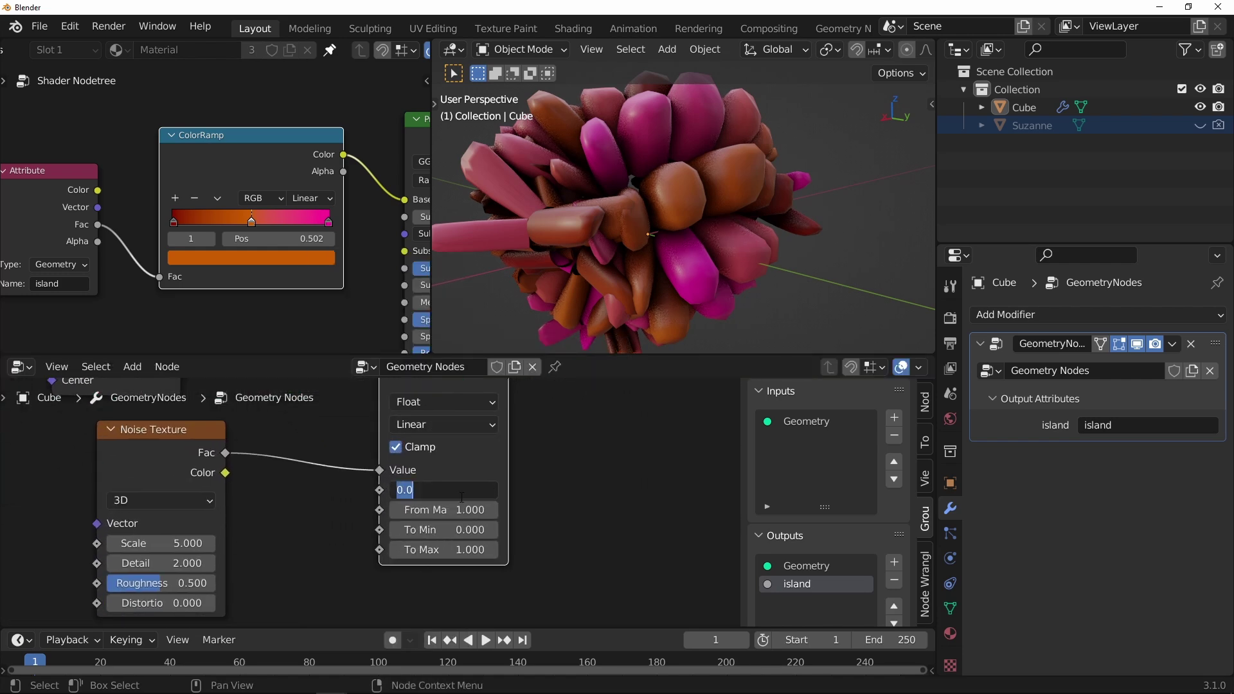
type("3")
key("Return")
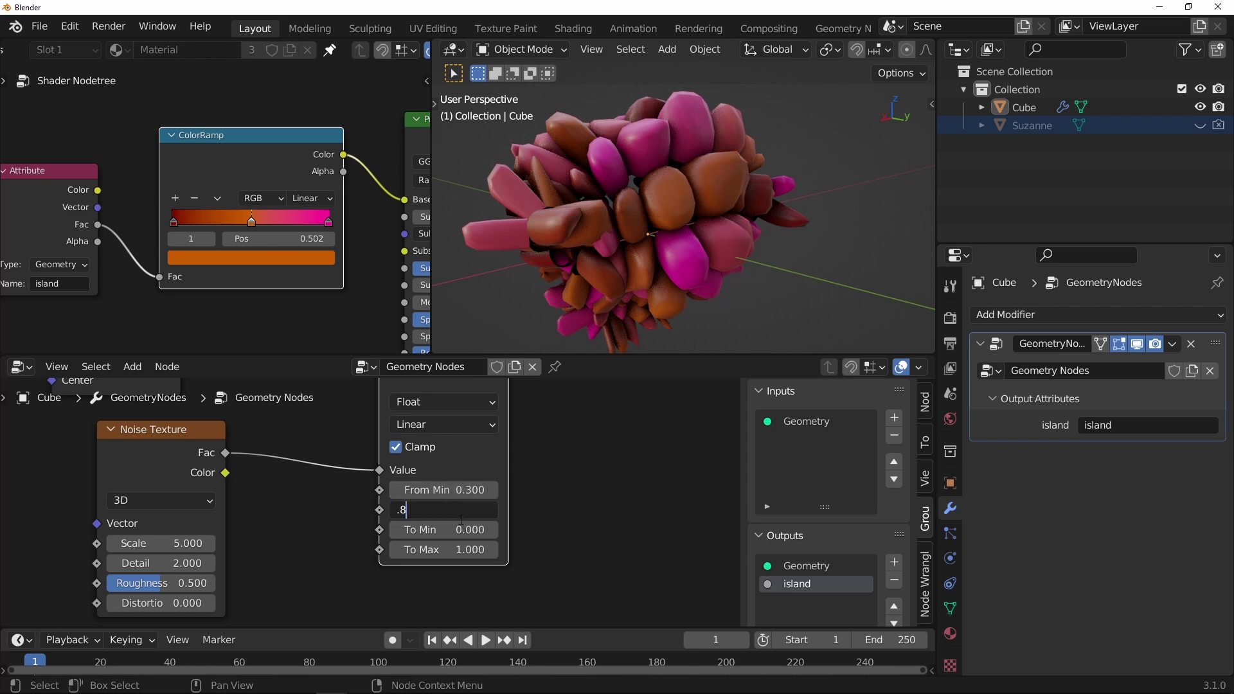
key("Return")
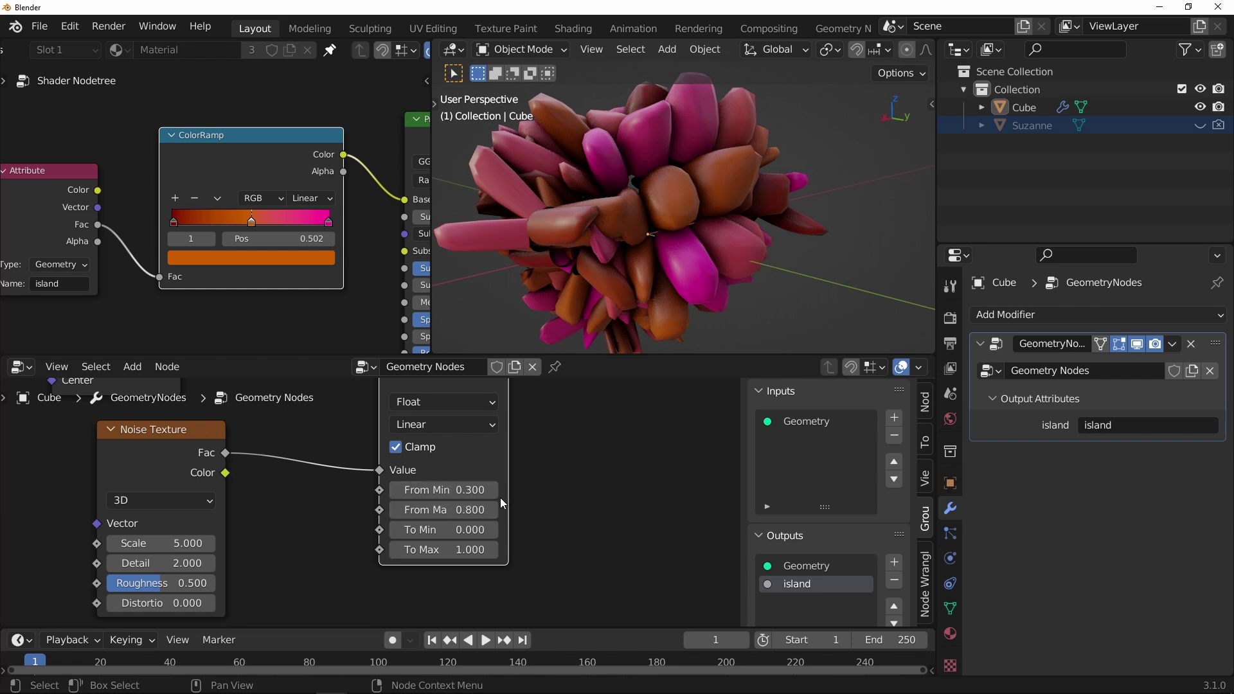
Reduce the Map Range node's To Max to 0.240, checking the stone heights on the monkey head from several angles
left_click_drag(464, 549, 412, 550)
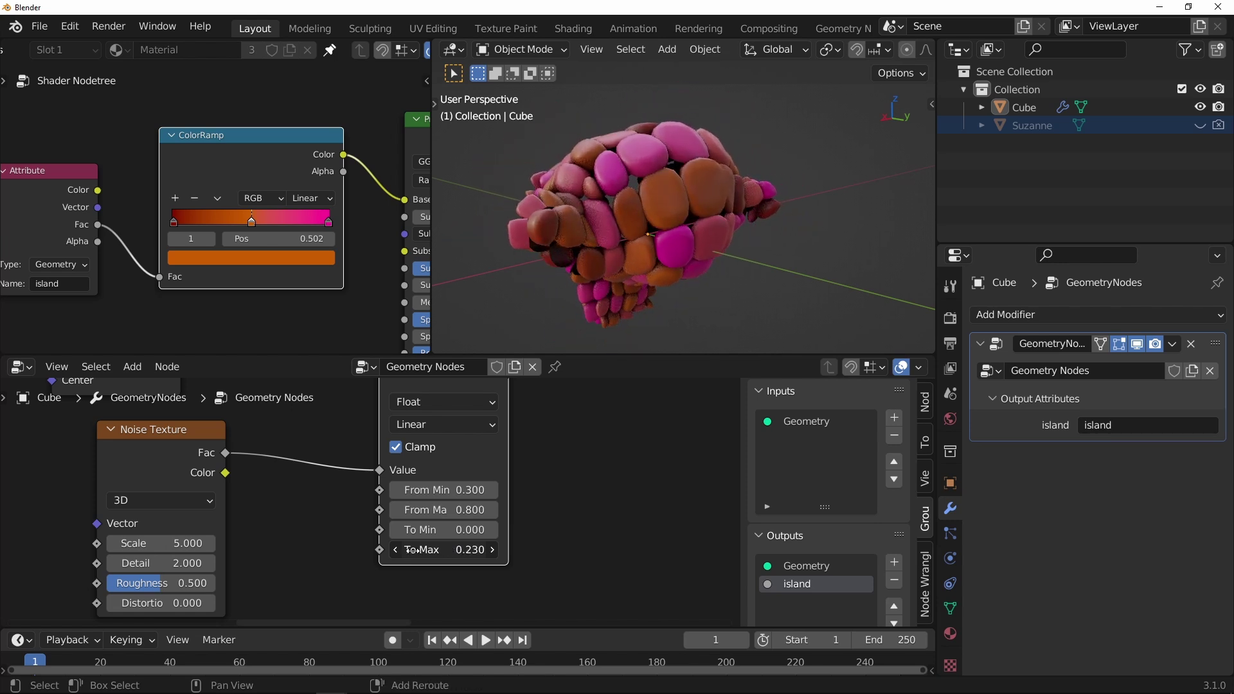
scroll(647, 207, "up", 5)
middle_click_drag(646, 230, 796, 216)
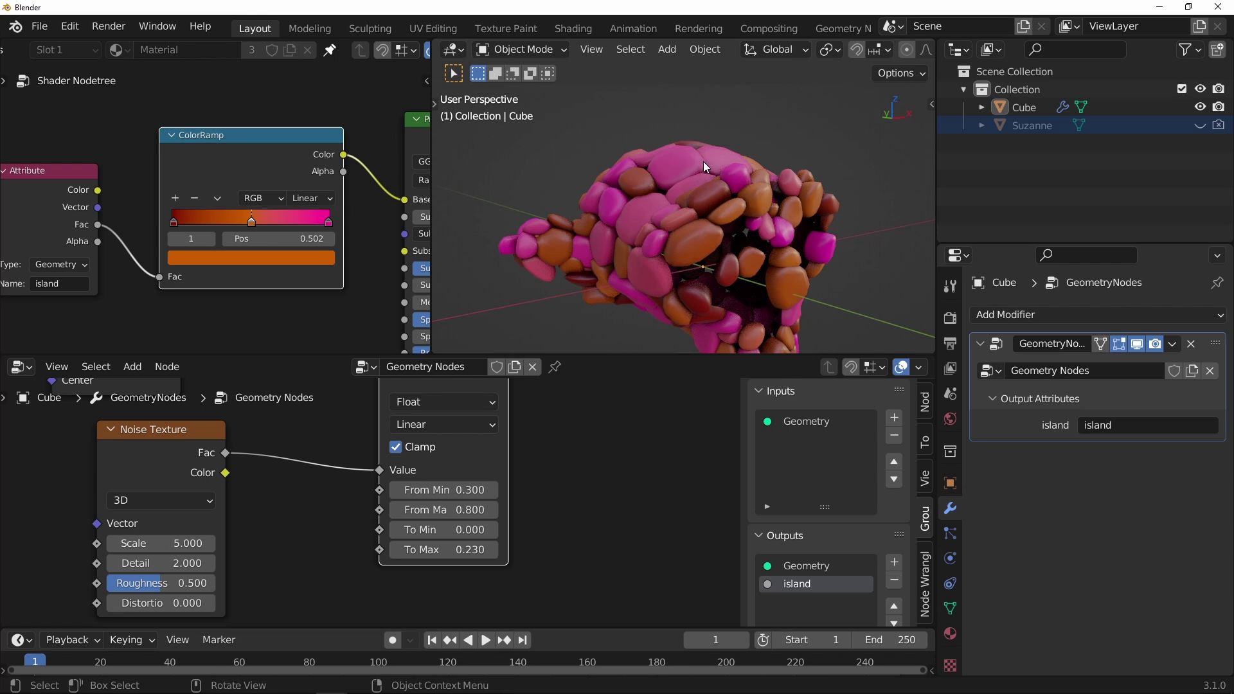
middle_click_drag(662, 179, 636, 270)
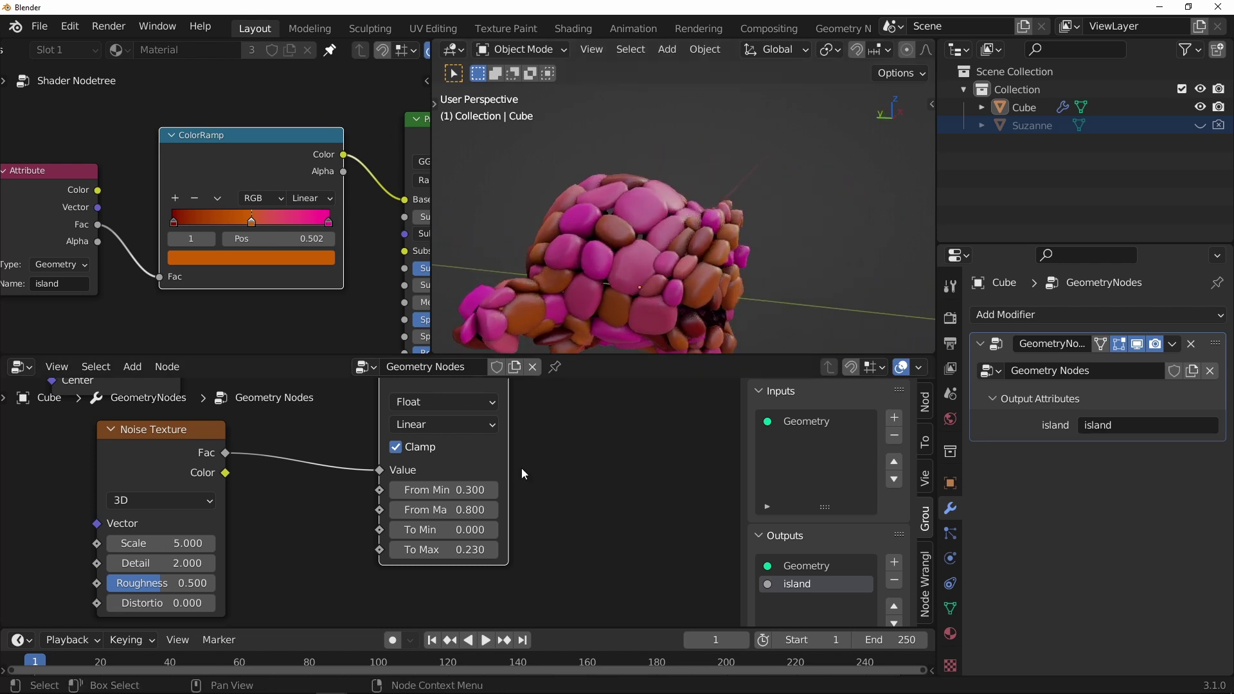
left_click_drag(476, 549, 469, 550)
Lower the Noise Texture node's scale to 4.230
middle_click_drag(209, 528, 368, 520)
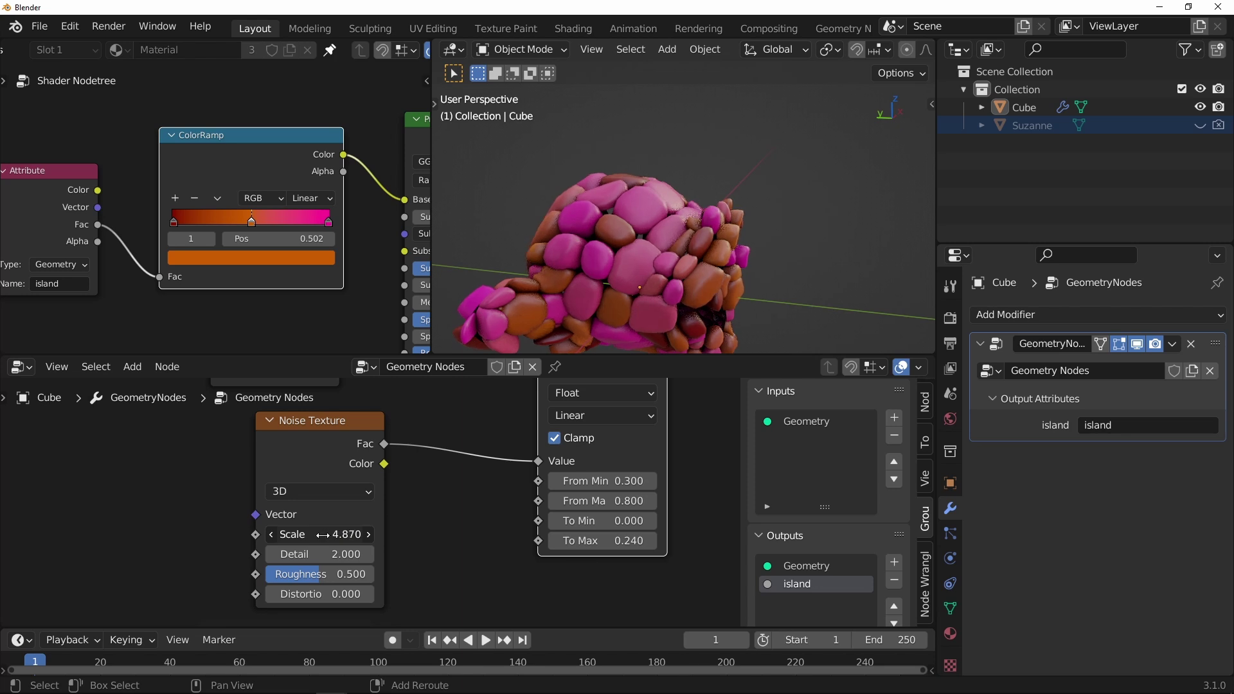
left_click_drag(304, 538, 281, 544)
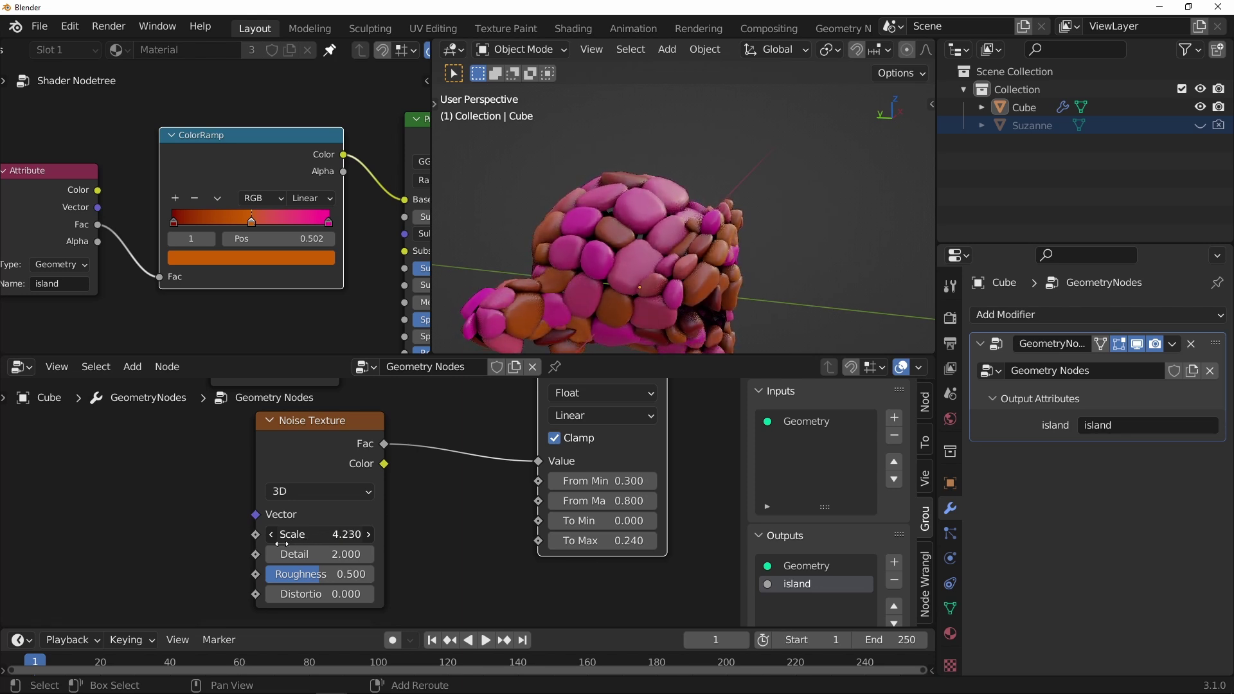